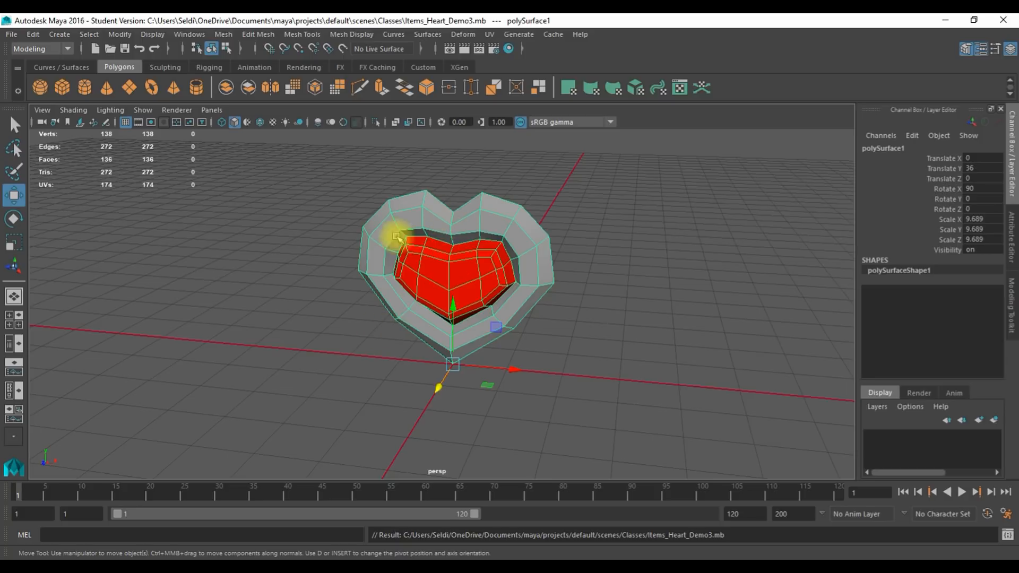
Step: Check the heart mesh's UV layout in the UV Editor and close the editor
left_click(489, 34)
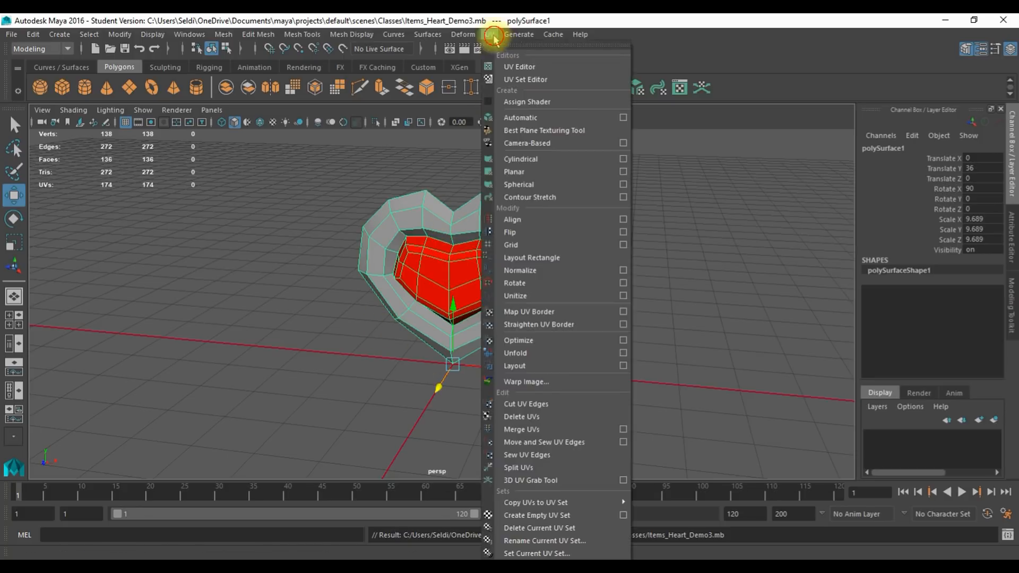
left_click(507, 67)
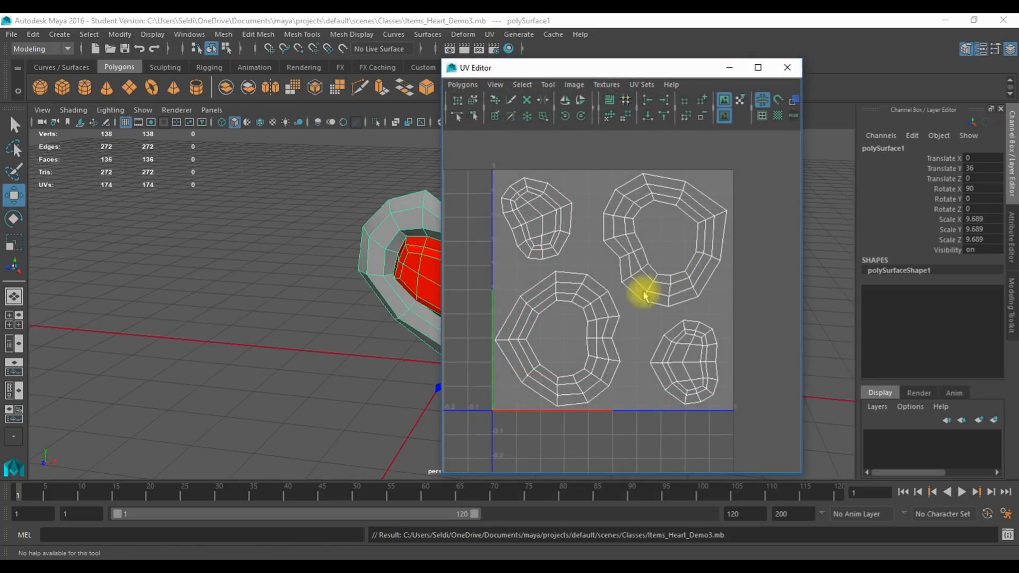
left_click(787, 67)
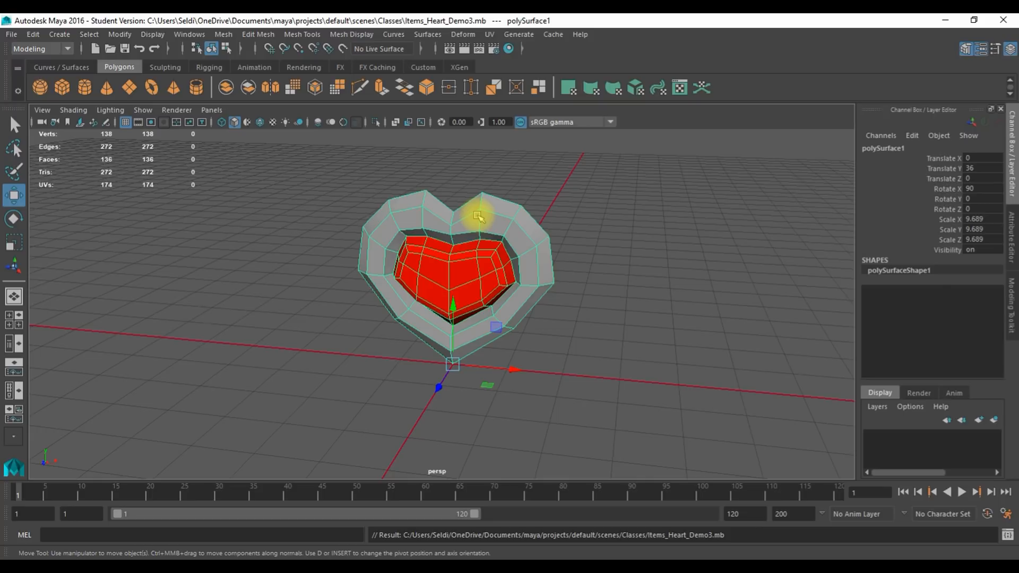
Step: Freeze only the Scale transformation of the heart mesh, with Translate and Rotate disabled in the freeze options
left_click(427, 216)
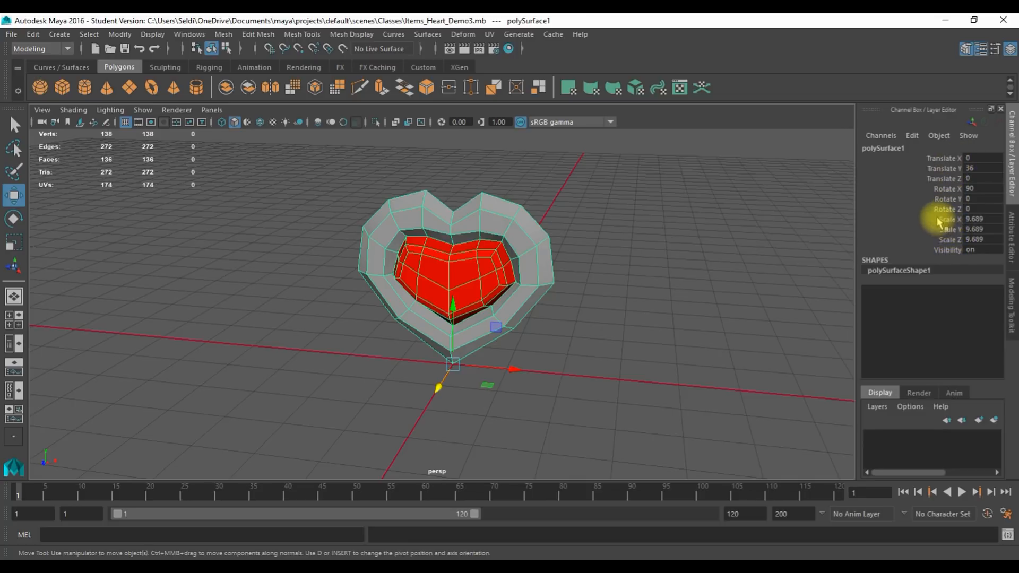
left_click_drag(942, 218, 954, 242)
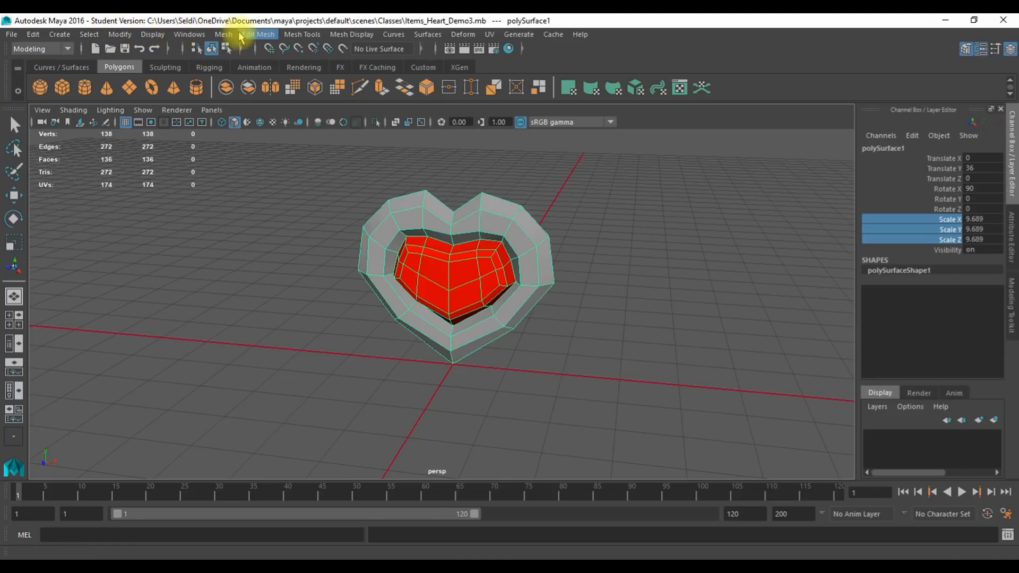
left_click(116, 36)
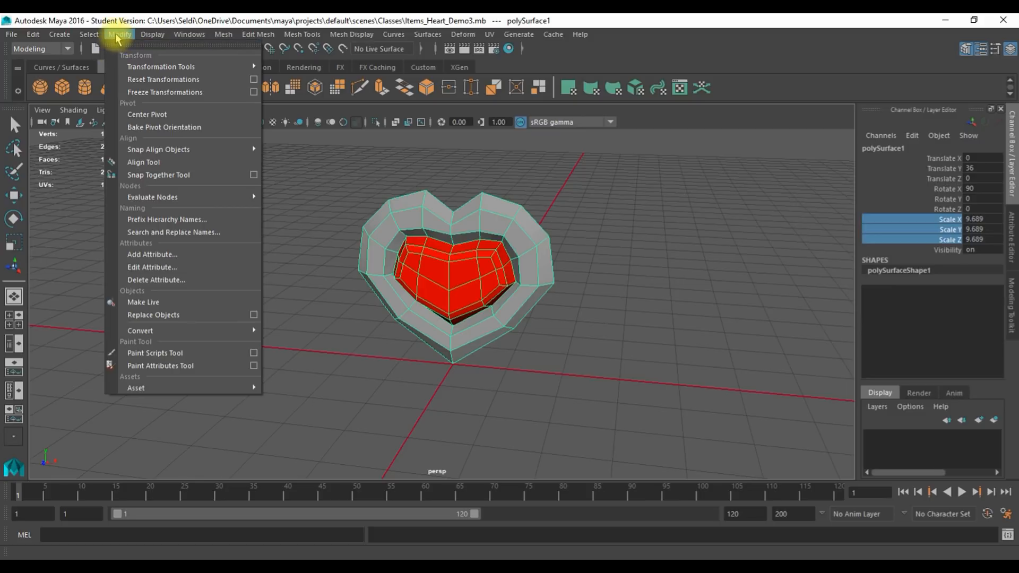
left_click(255, 91)
mouse_move(211, 179)
left_mouse_down()
mouse_move(244, 173)
mouse_move(209, 164)
mouse_move(221, 165)
left_mouse_up()
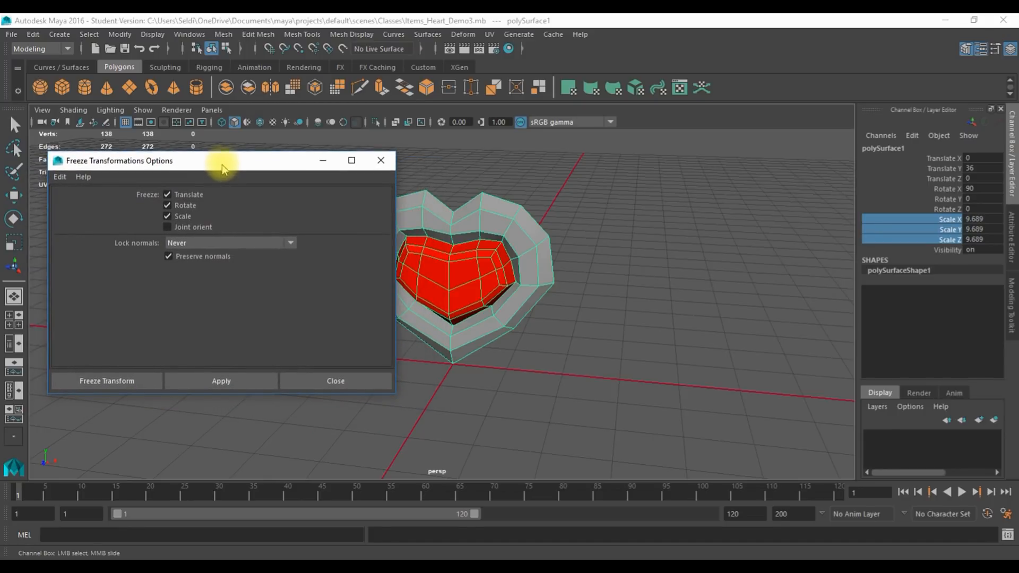
left_click(175, 197)
left_click(185, 205)
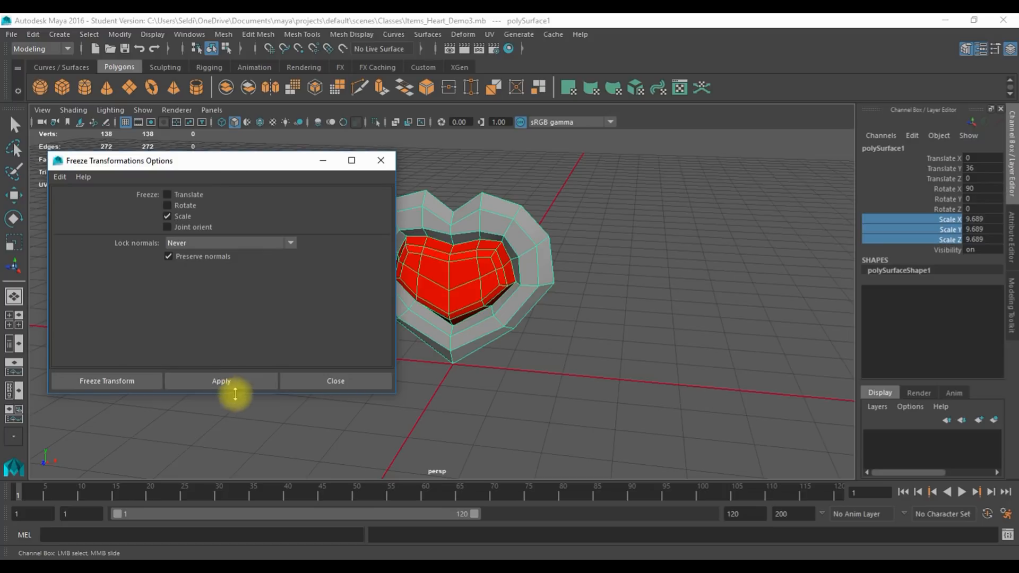
left_click(210, 383)
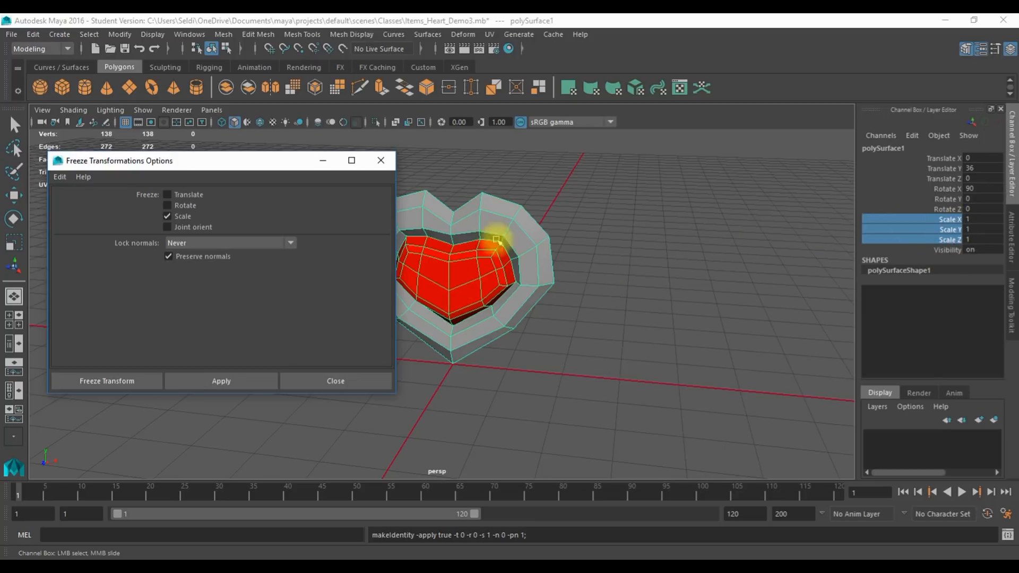
left_click_drag(281, 160, 207, 175)
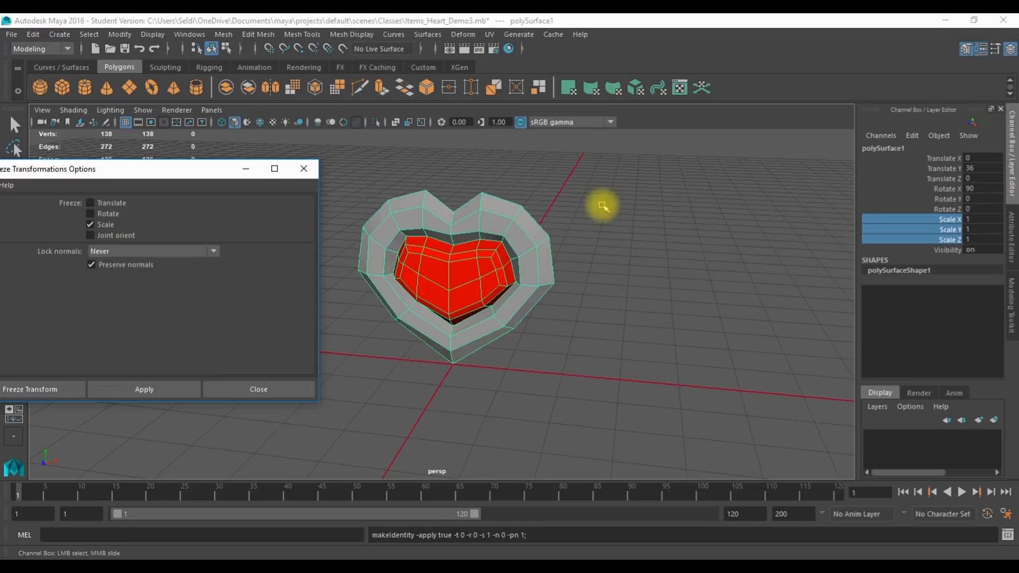
left_click_drag(183, 172, 266, 166)
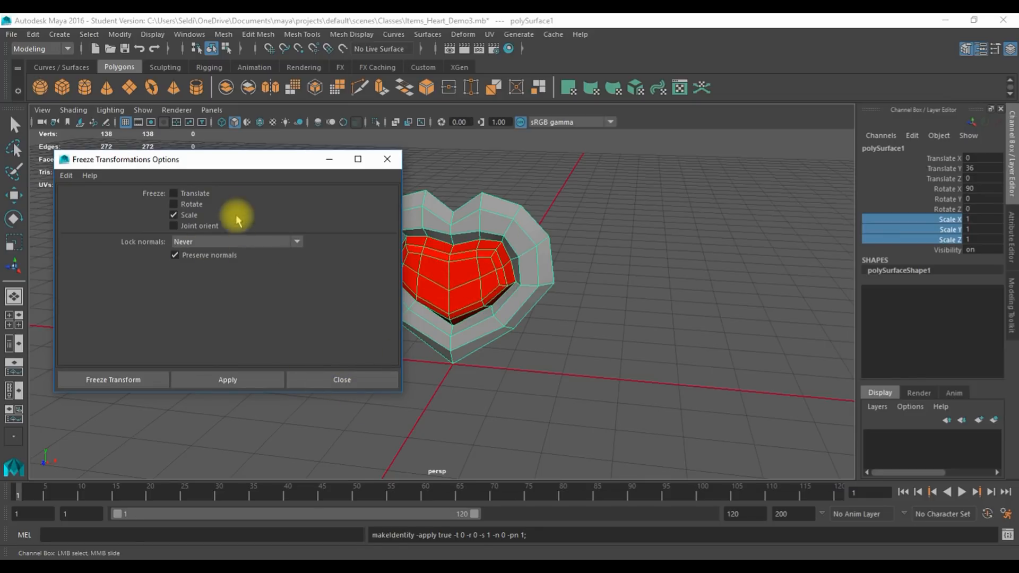
left_click(344, 378)
Step: Select the heart mesh and set up a selection export named sm_heart_demo3 with the FBX export file type
left_click(597, 316)
left_click(473, 250)
key("w")
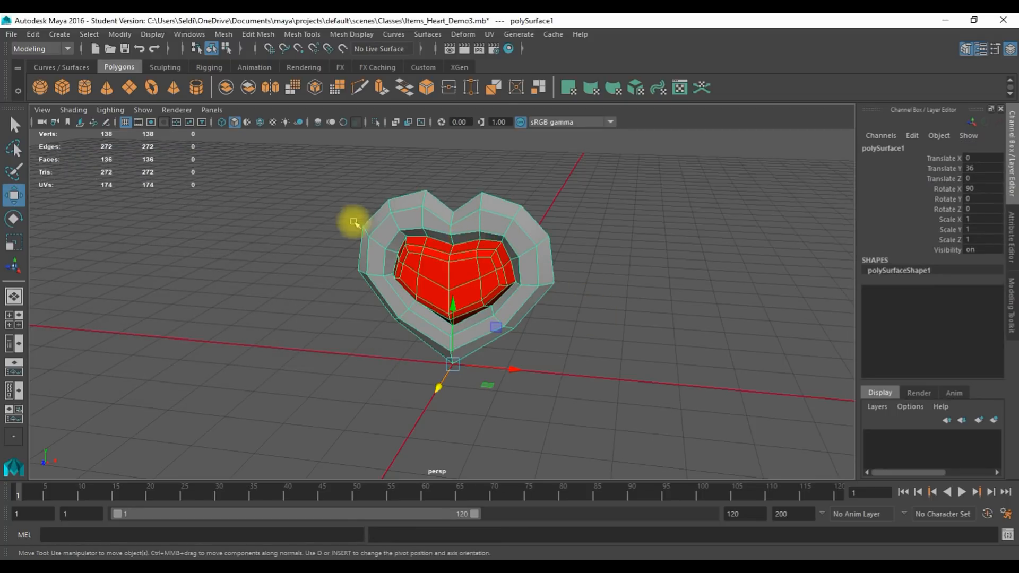
left_click(10, 36)
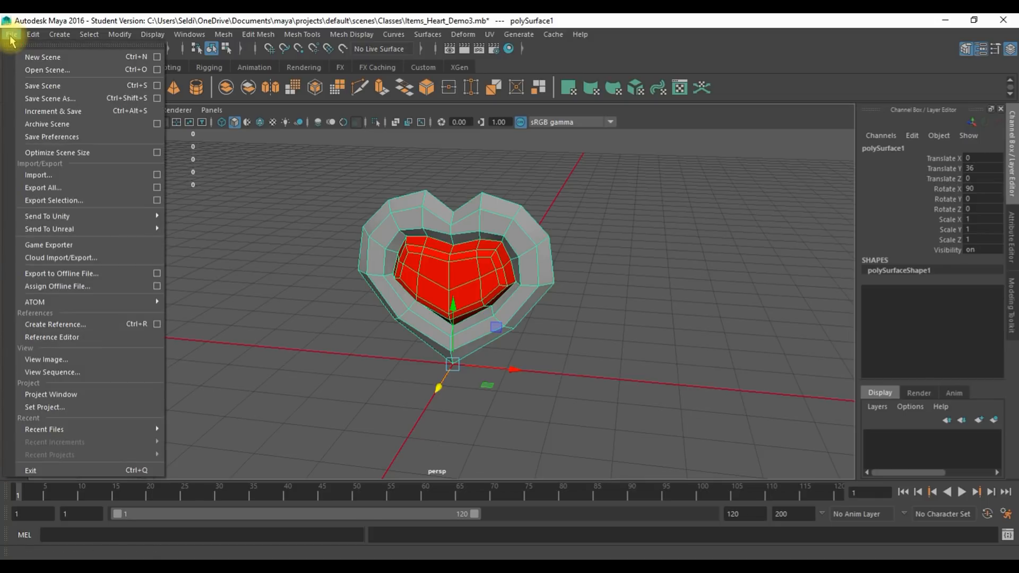
left_click(87, 202)
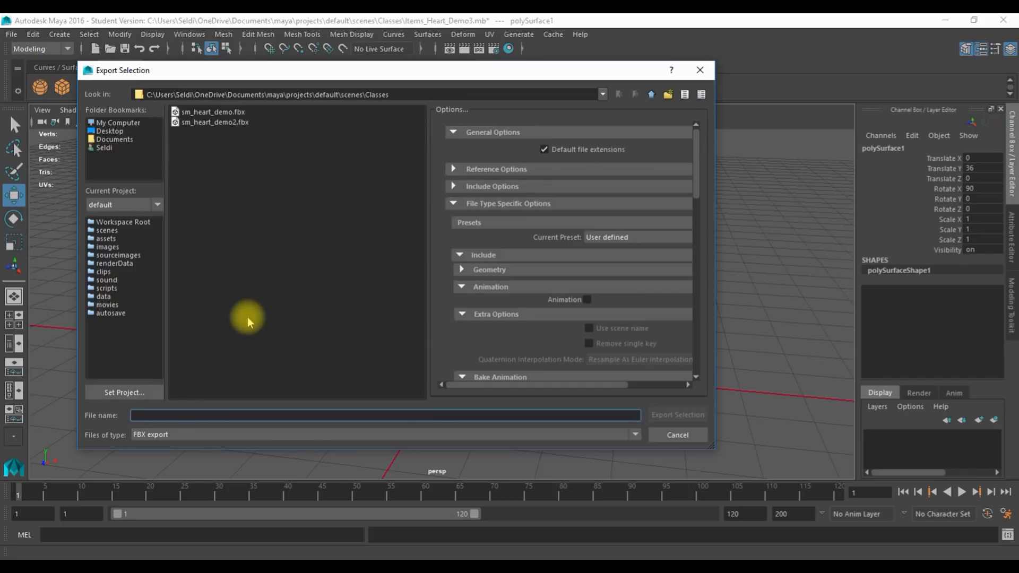
type("sm")
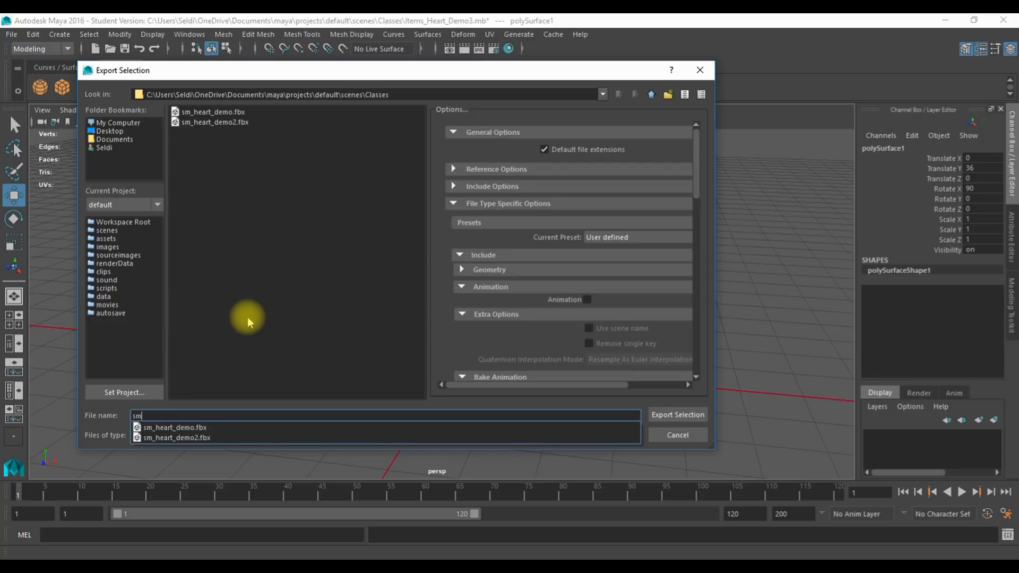
type("_heart_dem")
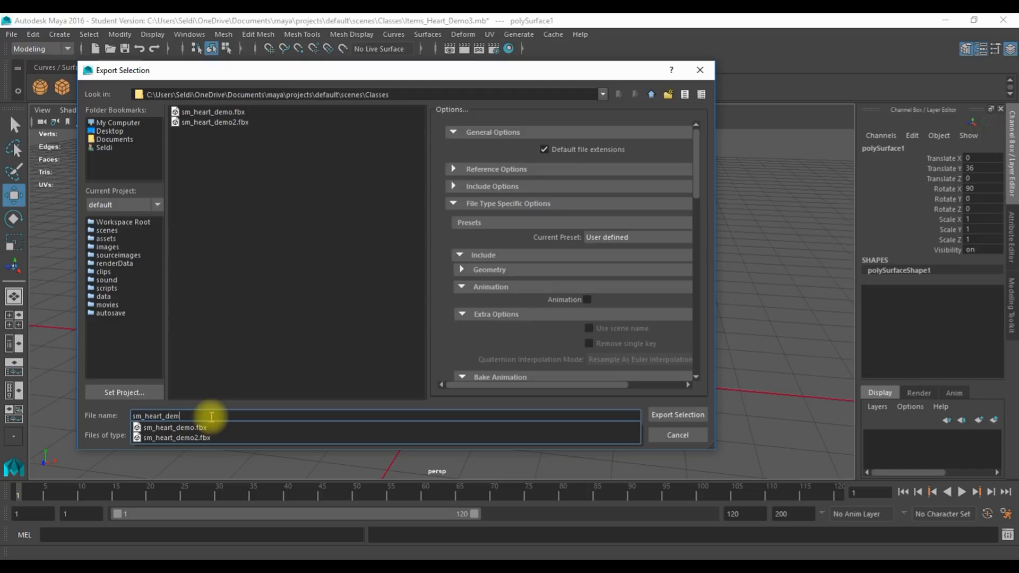
type("o3")
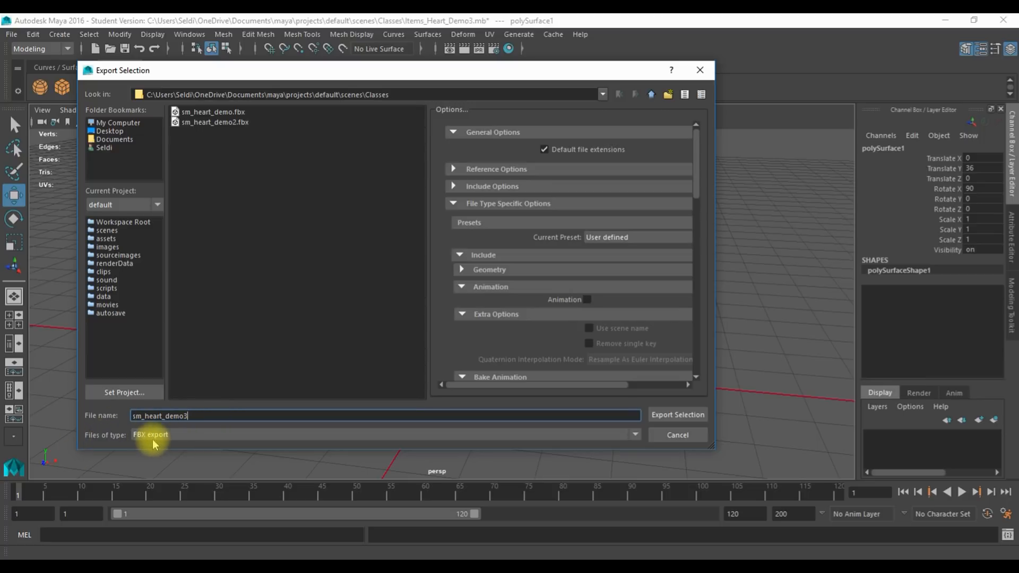
left_click(194, 439)
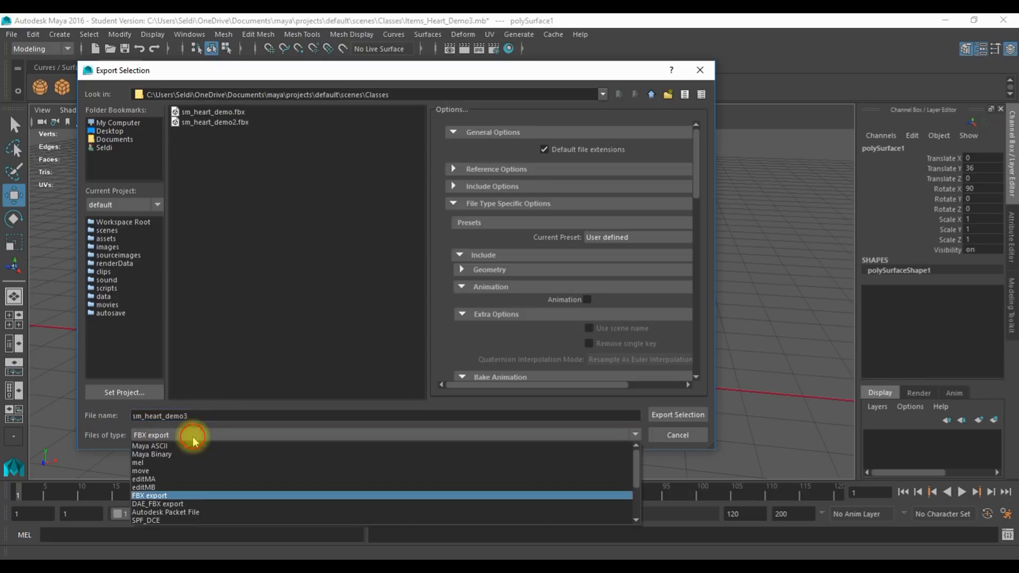
left_click(164, 498)
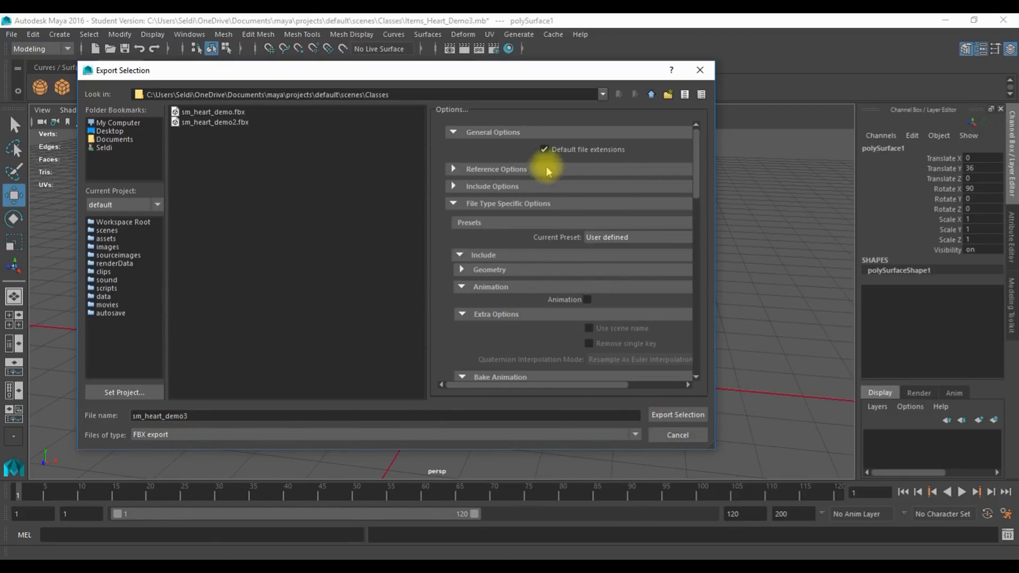
Step: Enable Smoothing Groups in the FBX geometry options and export the selected heart
scroll(559, 286, "down", 2)
scroll(558, 275, "down", 2)
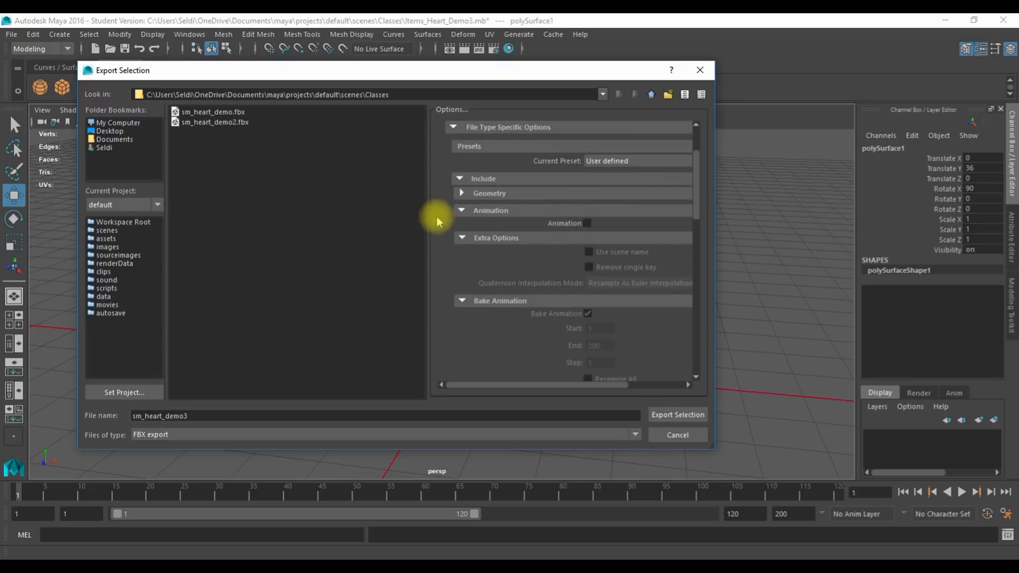
scroll(482, 229, "up", 4)
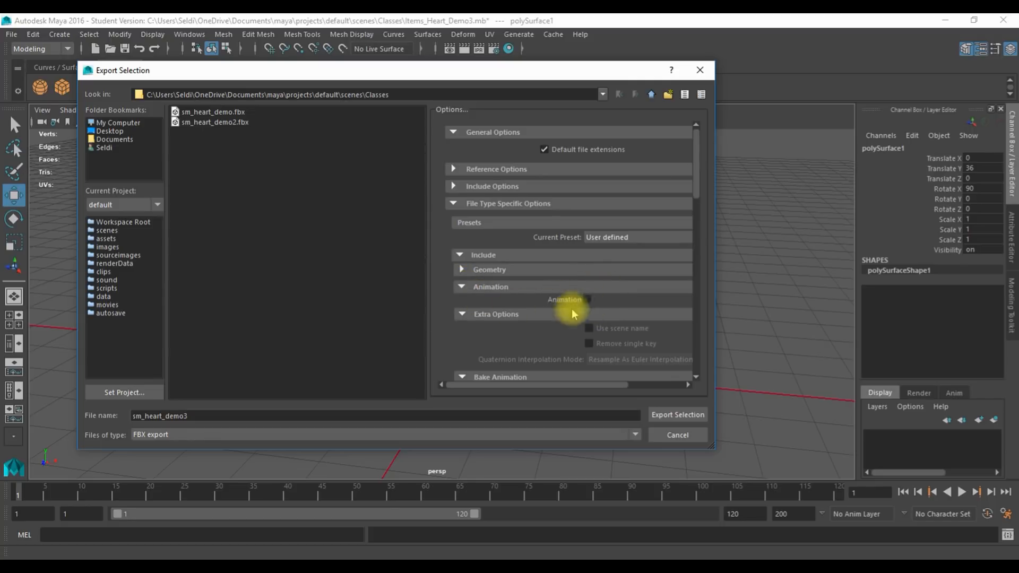
scroll(531, 343, "down", 2)
scroll(532, 344, "up", 2)
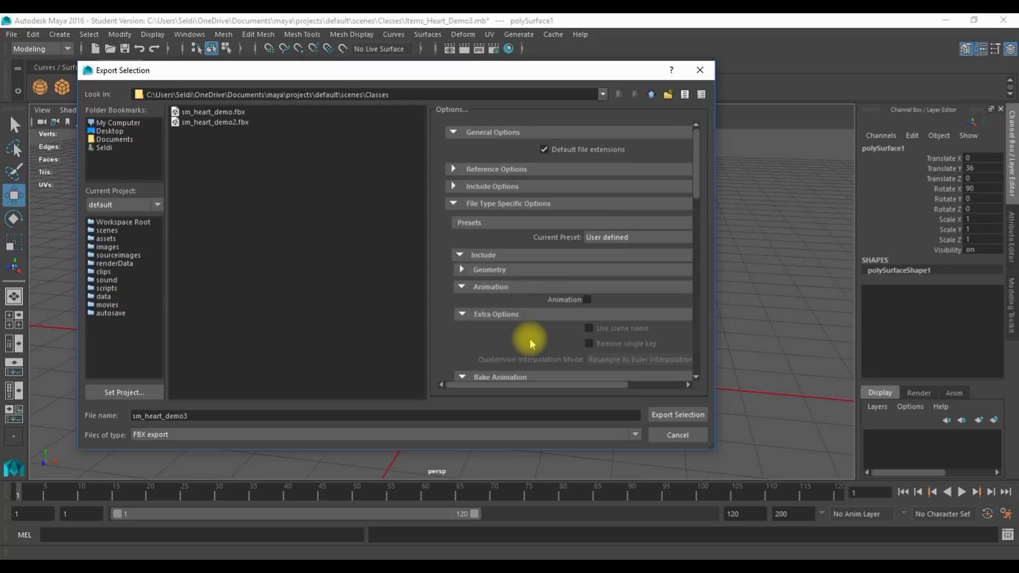
left_click(462, 271)
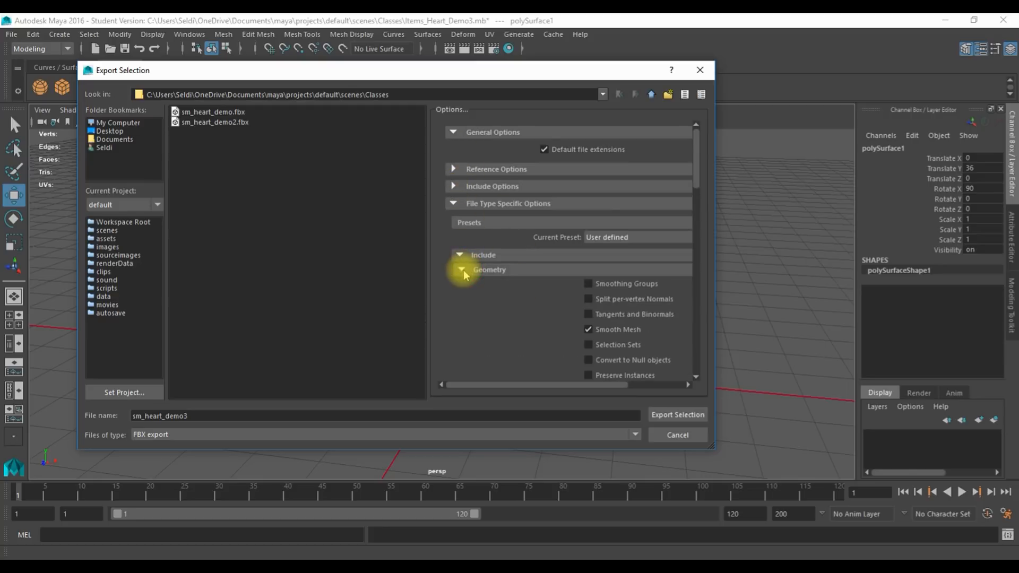
left_click(589, 285)
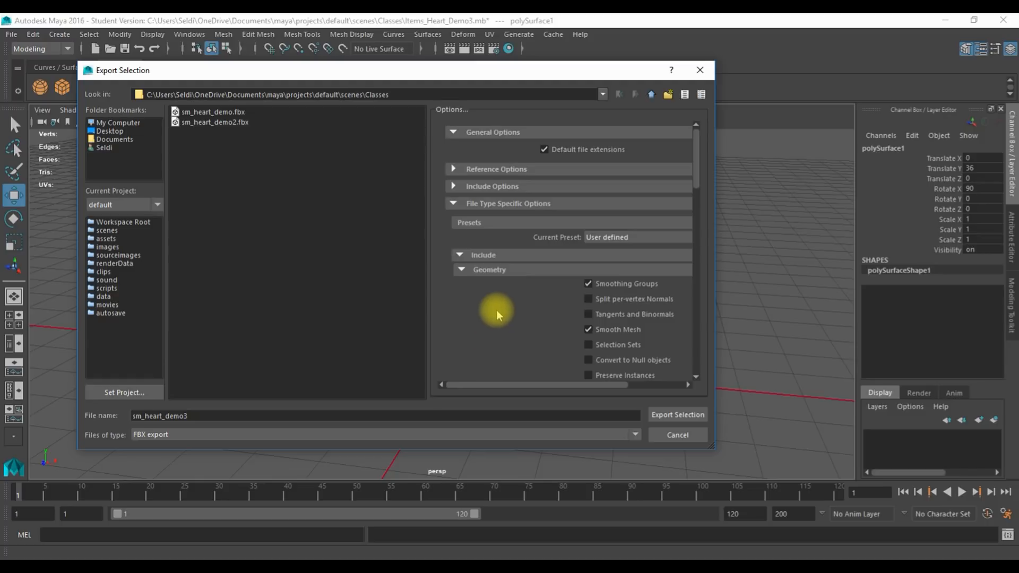
scroll(496, 310, "down", 1)
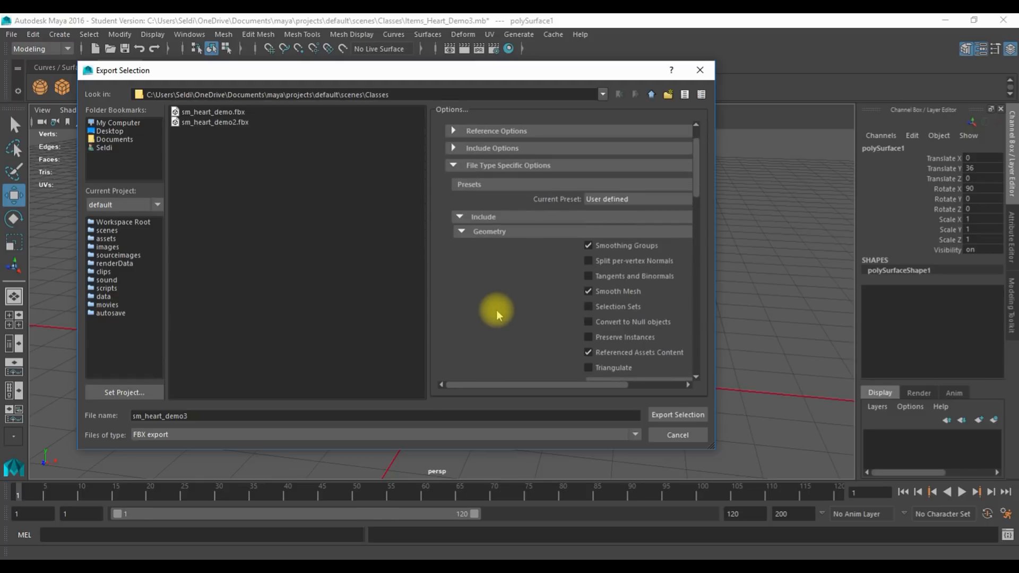
left_click(663, 420)
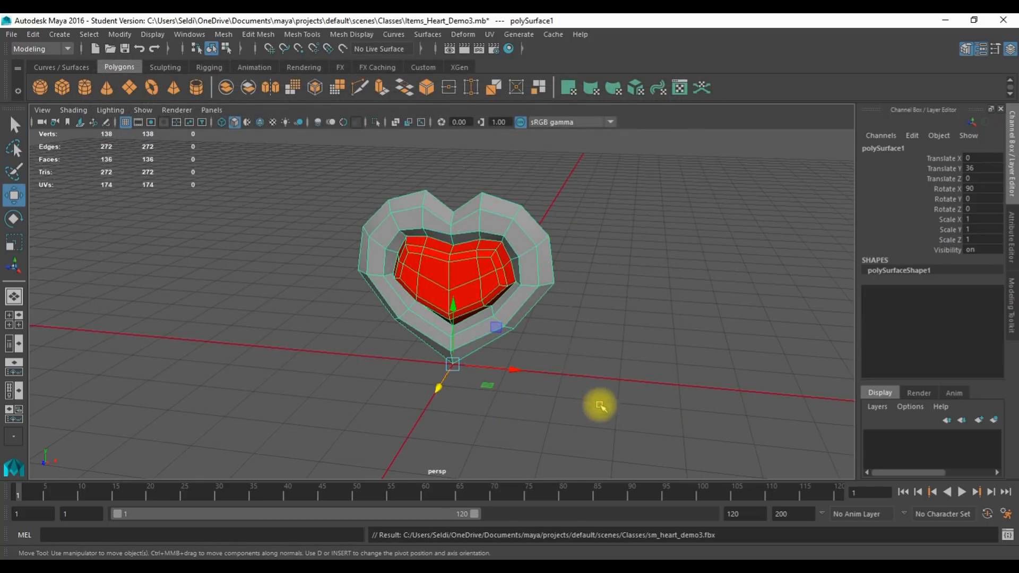
Step: Switch to the Unreal Project Browser and choose the Third Person Blueprint template for a new project
mouse_move(486, 559)
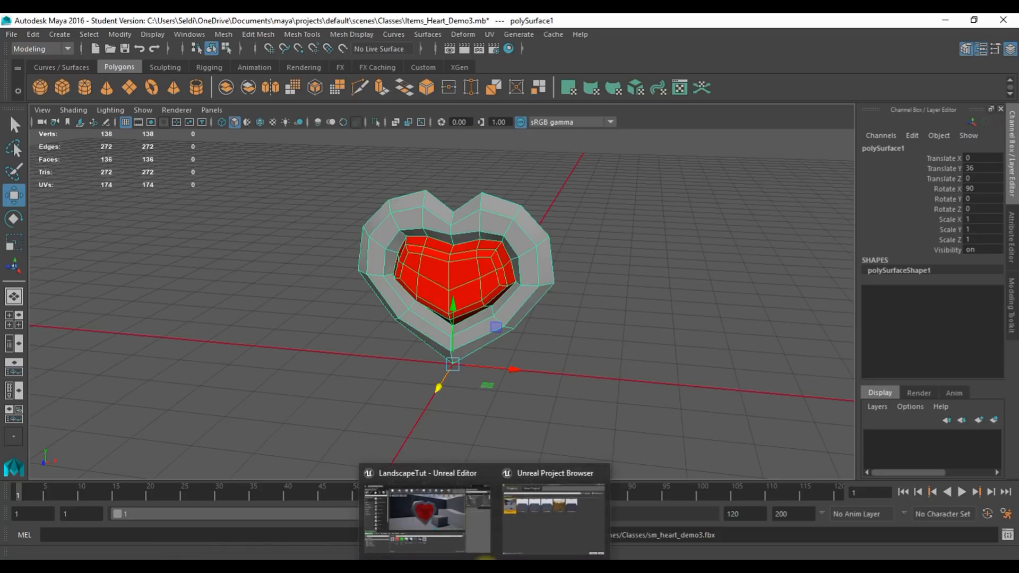
mouse_move(527, 535)
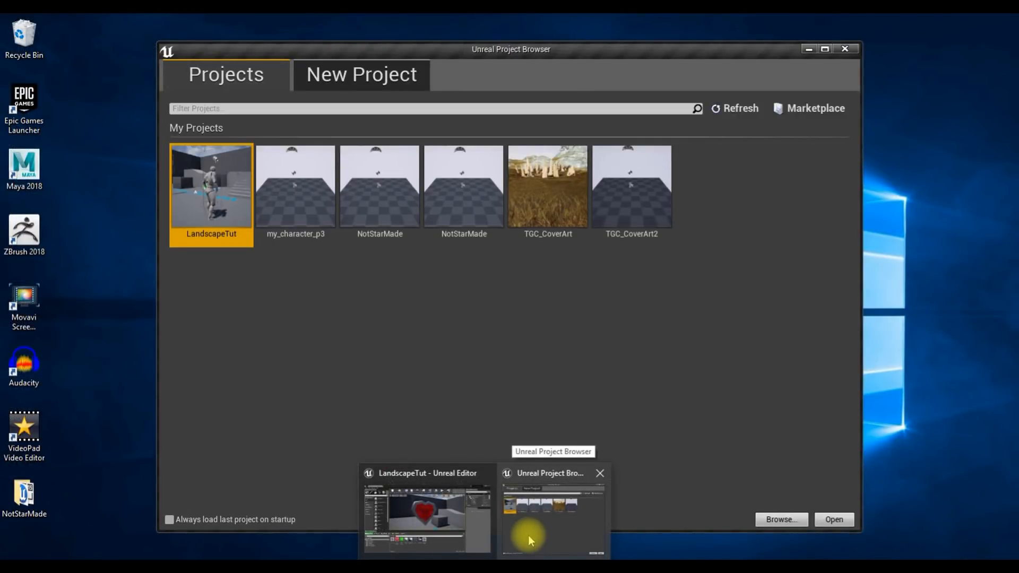
left_click(528, 535)
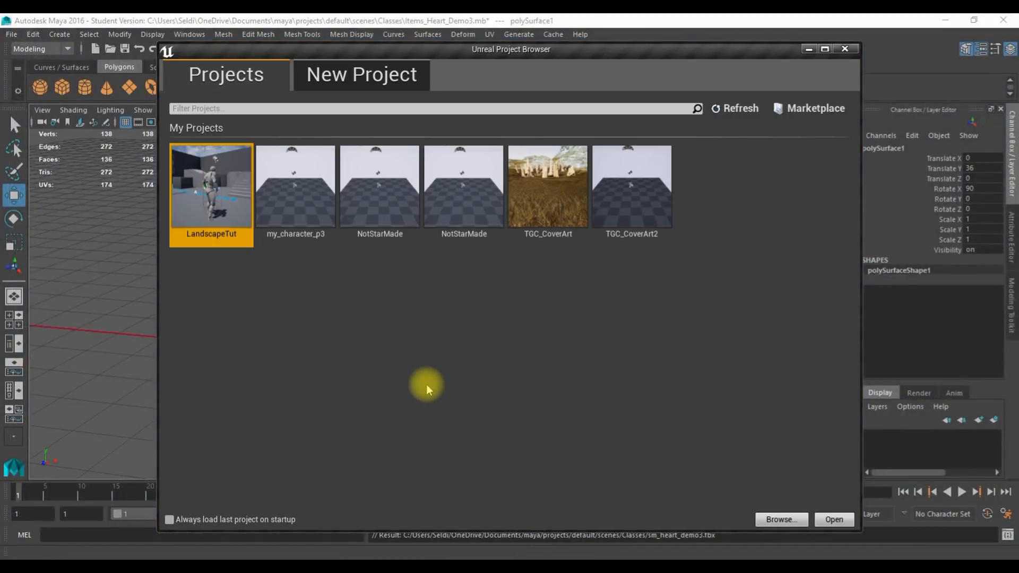
left_click(361, 76)
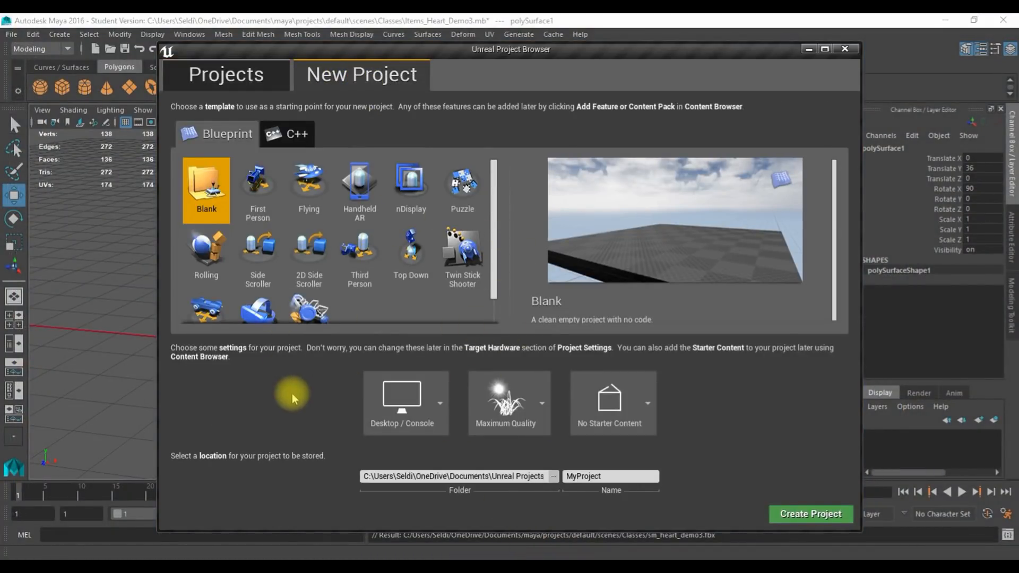
left_click(359, 260)
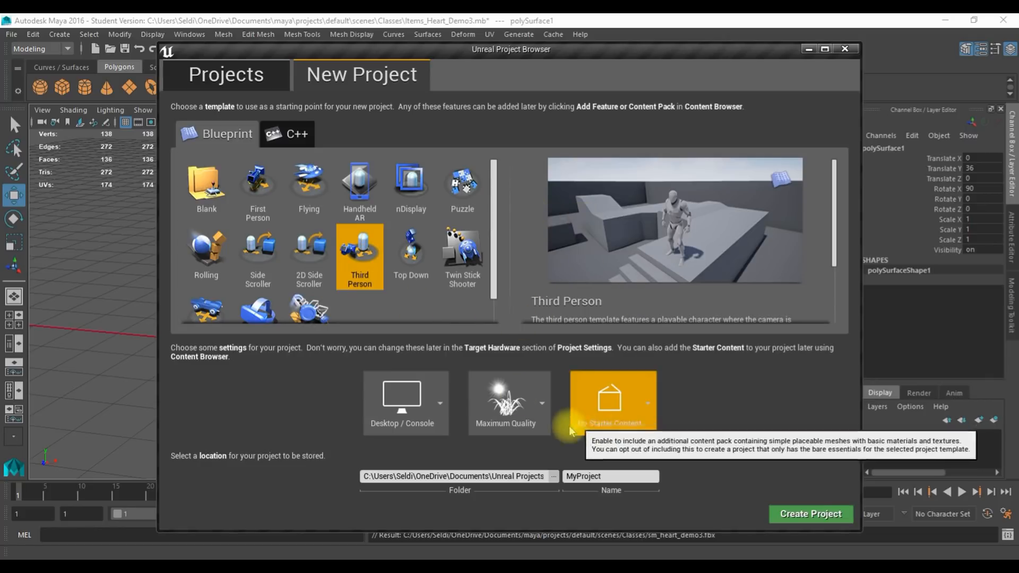
Step: Set the new project's quality to Scalable 3D or 2D, name it HeartDemo and create it
left_click(531, 424)
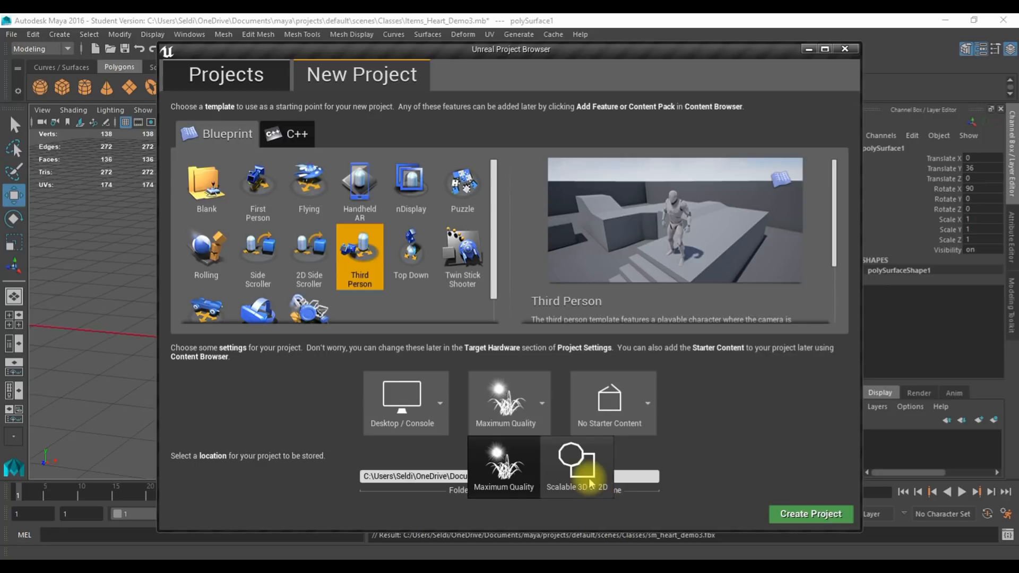
left_click(578, 466)
left_click(614, 476)
key("shift+Home")
type("HeartDemo")
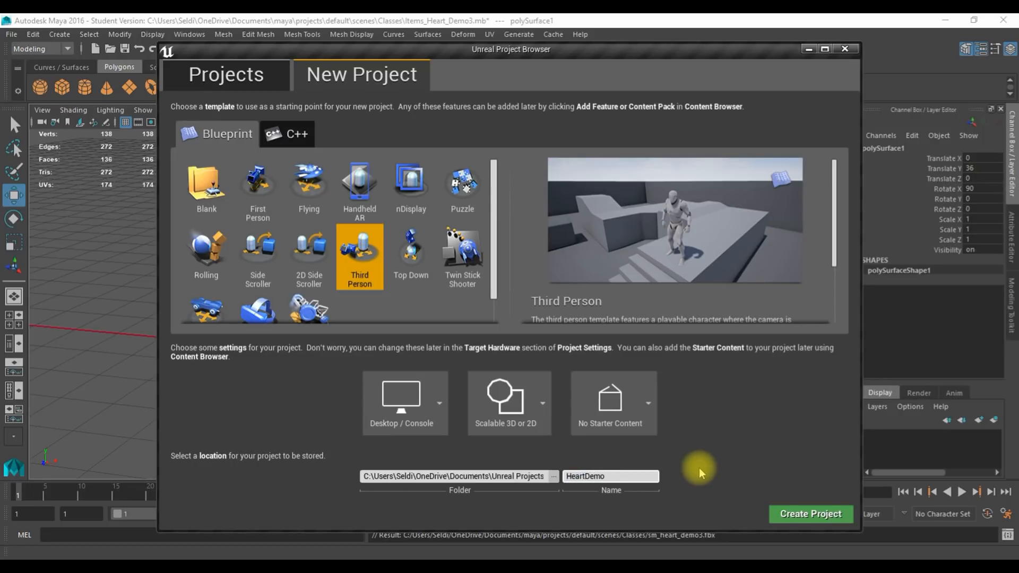
left_click(791, 518)
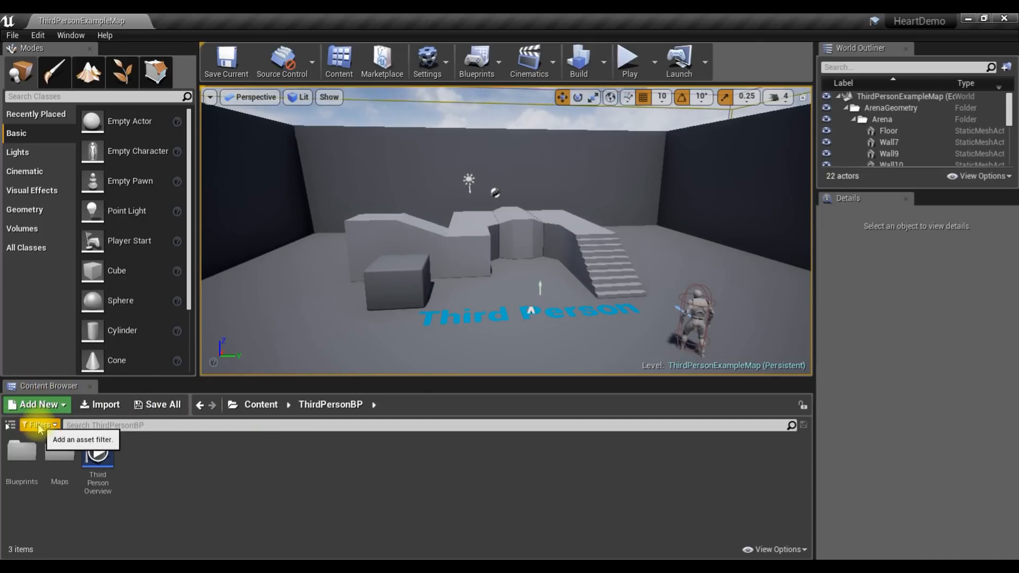
Step: Show the folder tree in the Content Browser
left_click(10, 426)
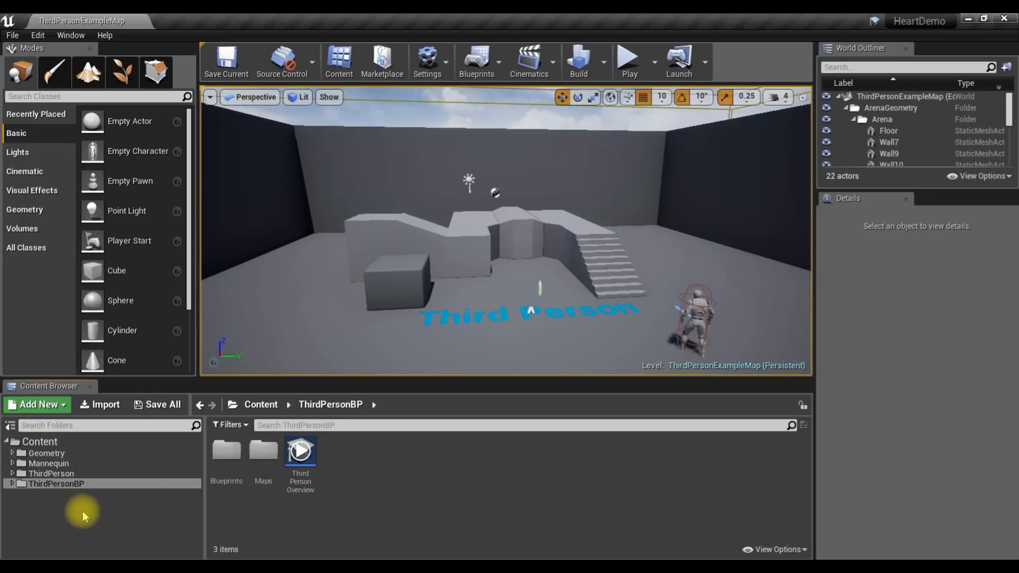
Step: Create a folder named Mesh inside the root Content folder and open it
left_click(41, 442)
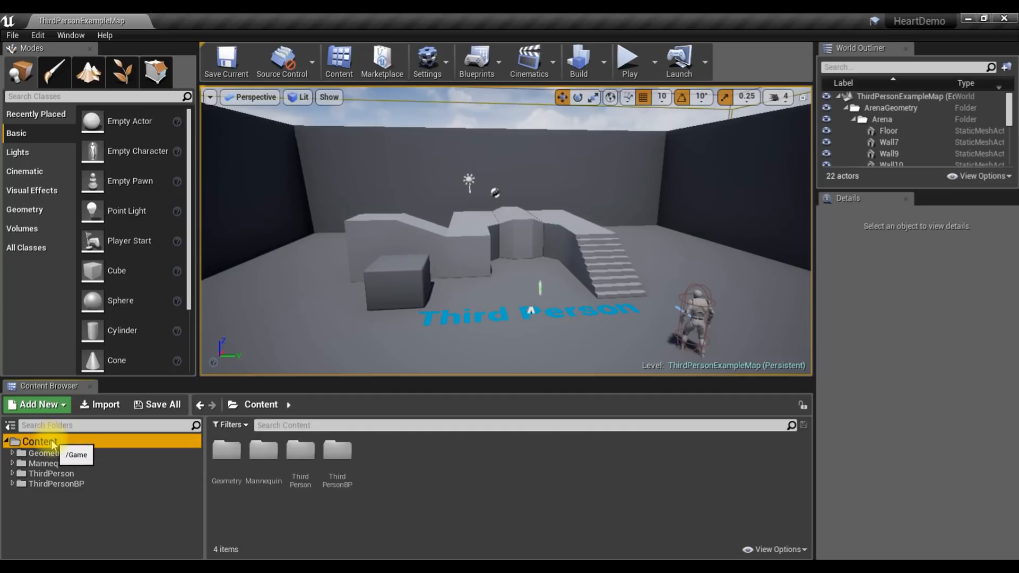
left_click(31, 409)
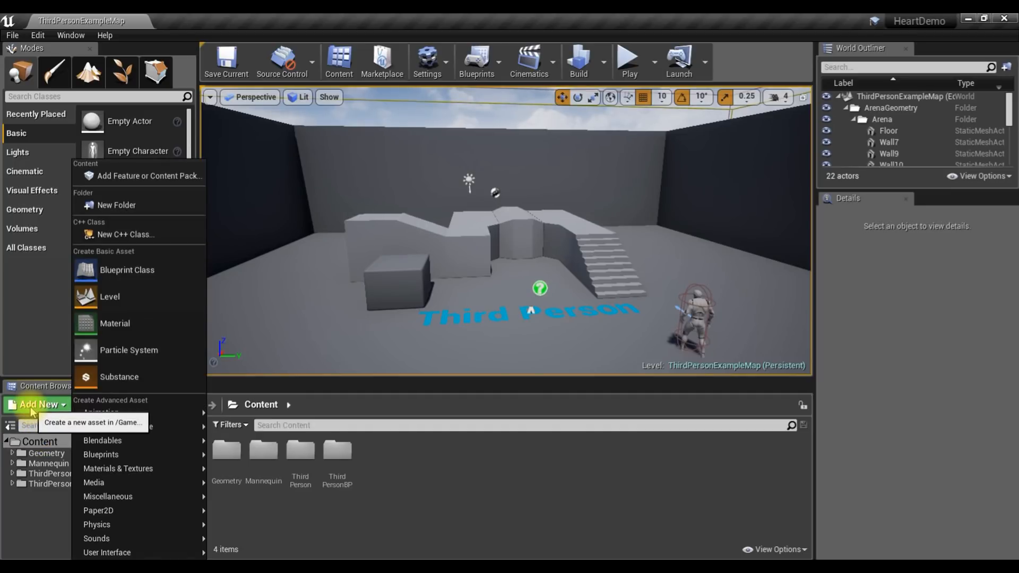
left_click(140, 205)
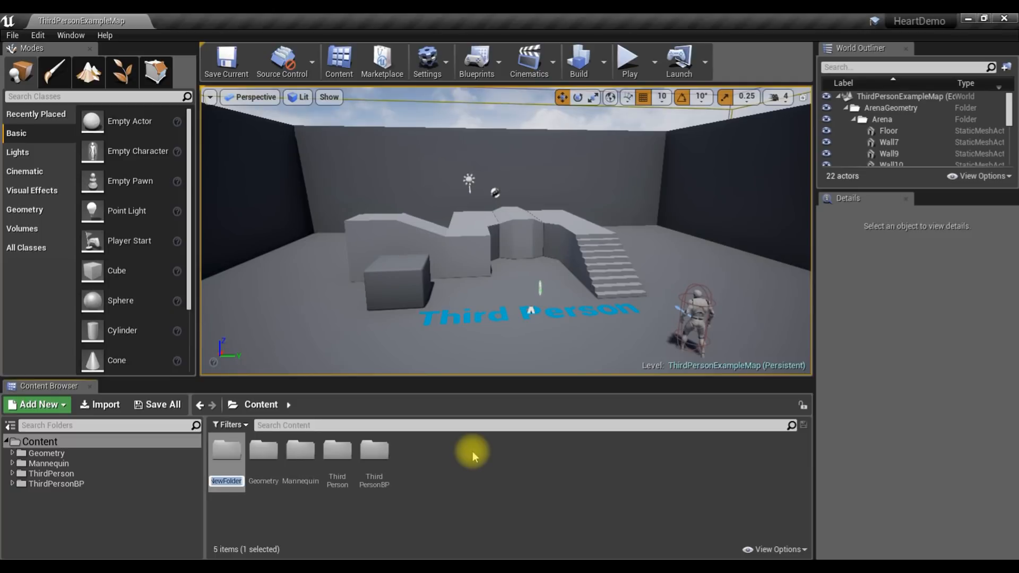
type("Mesh")
key("Return")
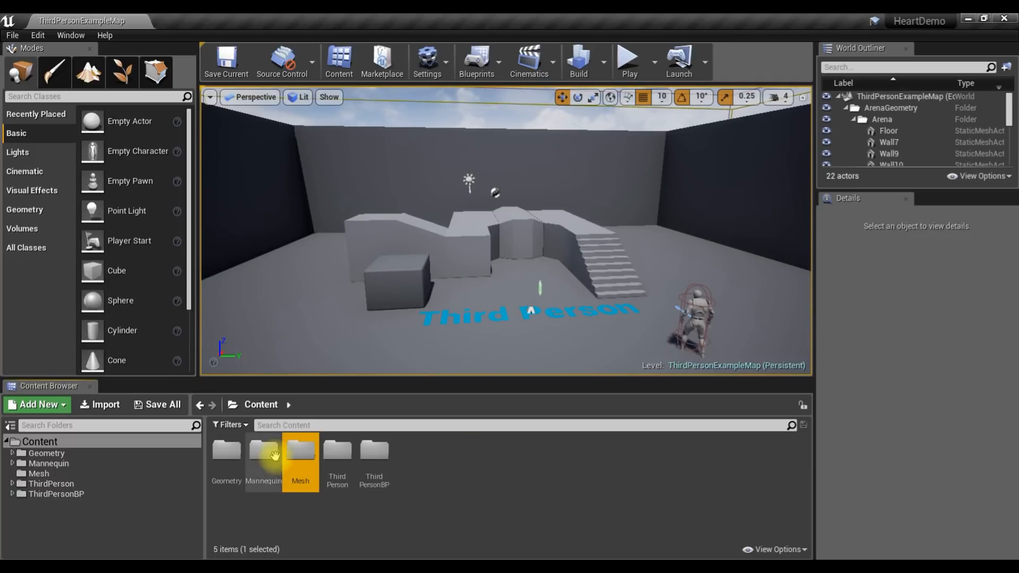
double_click(298, 459)
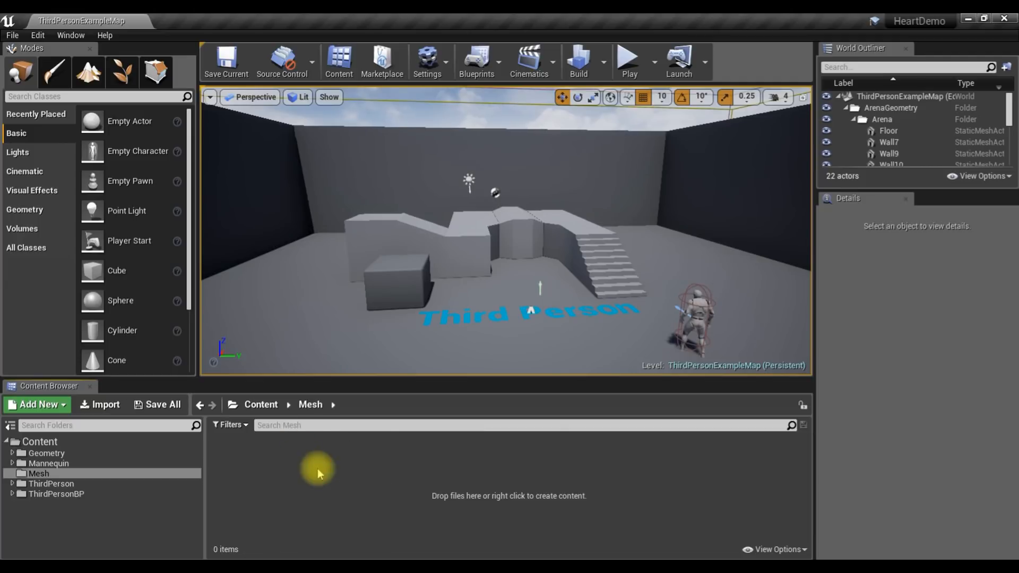
Step: Import sm_heart_demo3 into the Mesh folder as a static mesh, with its materials and textures
left_click(112, 407)
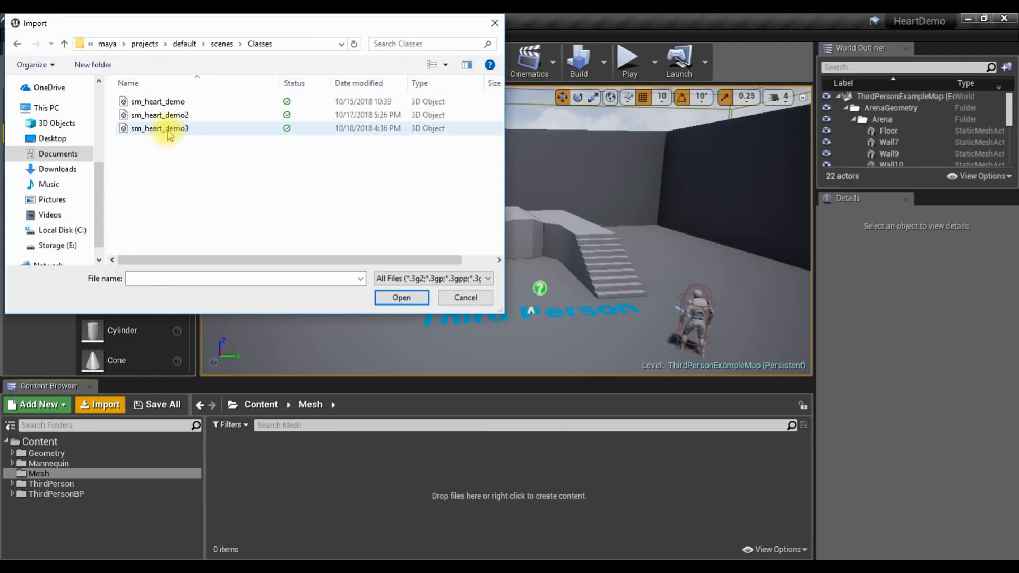
left_click(175, 129)
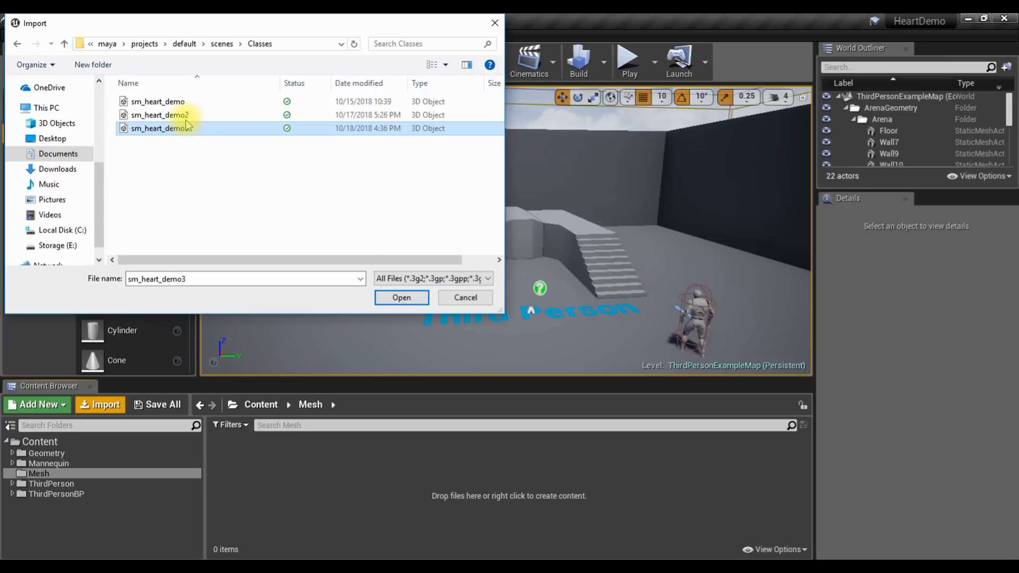
left_click(401, 297)
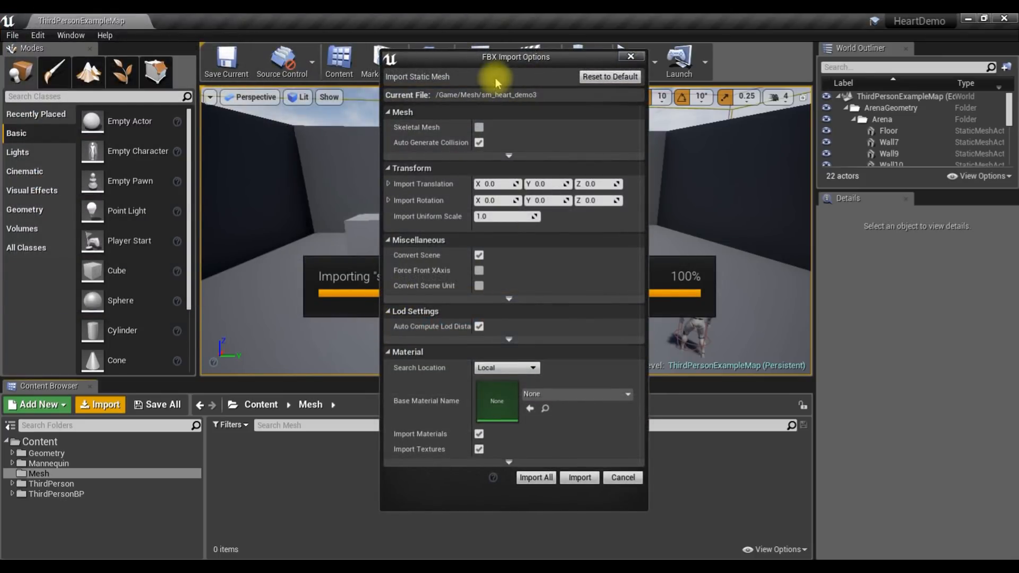
left_click_drag(489, 61, 471, 95)
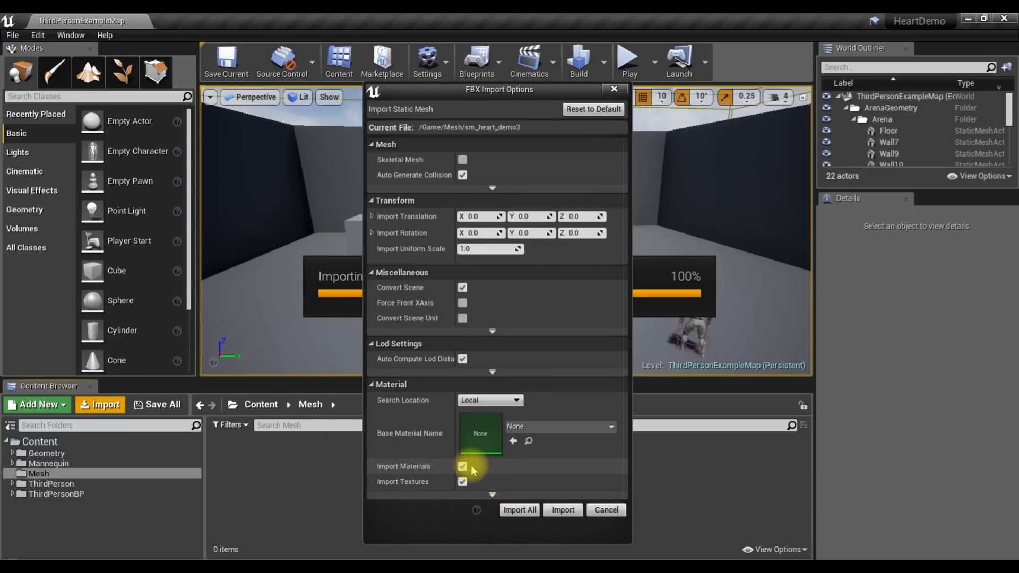
left_click(564, 510)
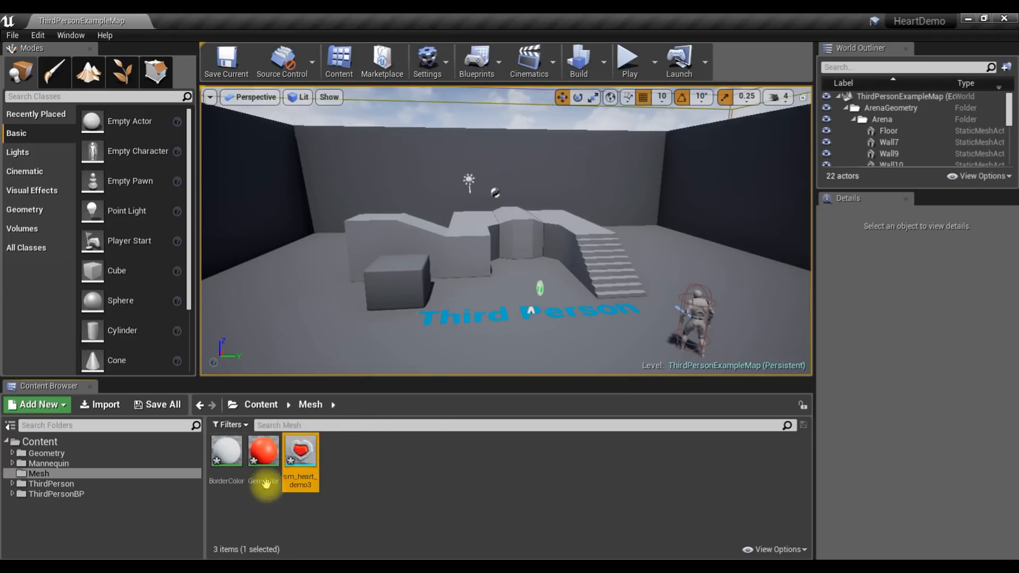
Step: Place the sm_heart_demo3 mesh on the arena floor near the Third Person text, at about X -590, Y -190, Z 130
mouse_move(302, 456)
left_click_drag(301, 455, 477, 332)
left_click_drag(568, 350, 536, 324)
Step: Play-test the level by running and jumping the character around the heart, and end the play session
left_click(632, 76)
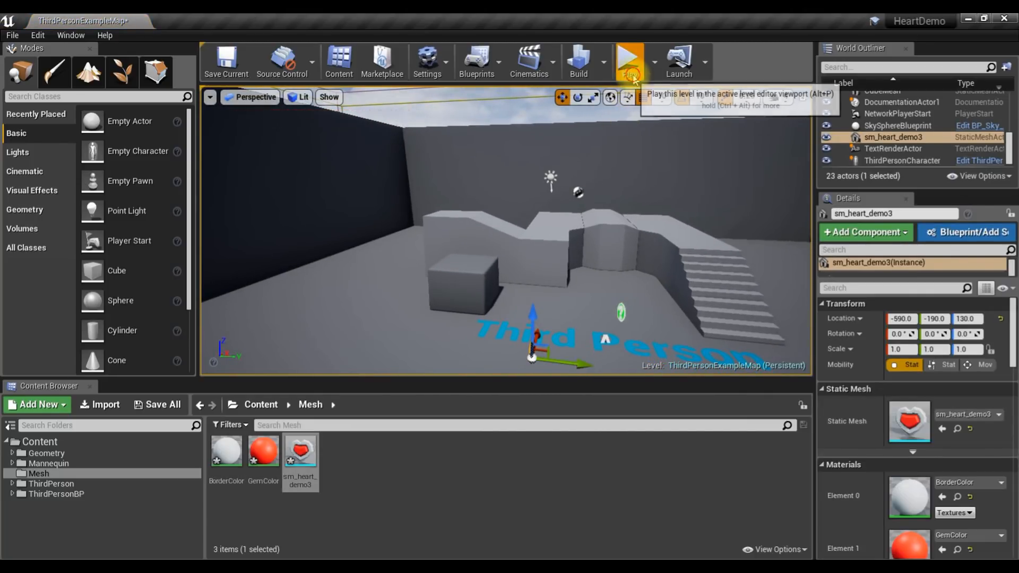
left_click(596, 310)
key("w")
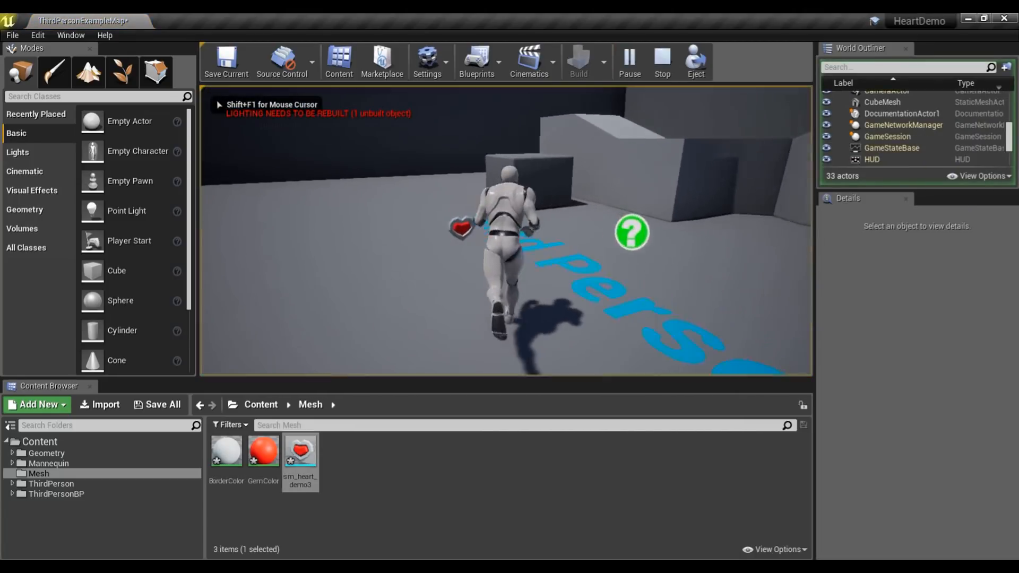
key("a")
key("w")
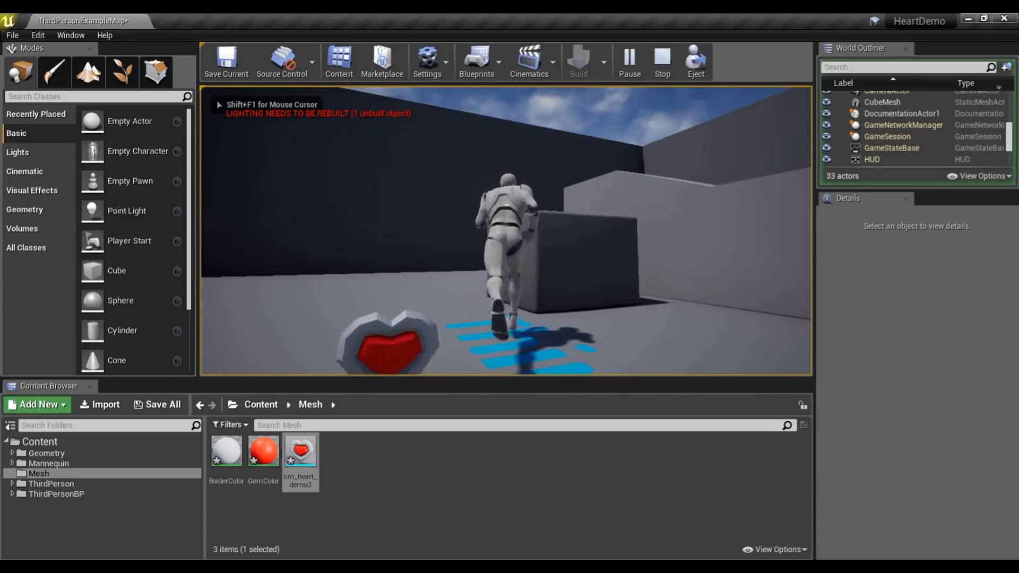
key("a")
key("d")
key("w")
key("a")
key("w")
key("s")
key("d")
key("a")
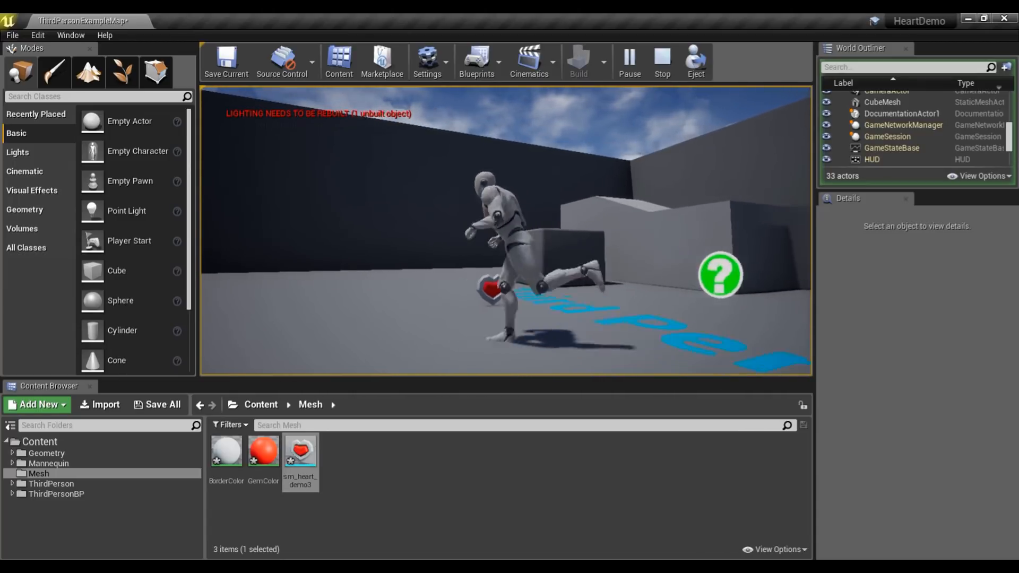
key("w")
key("a")
key("d")
key("s")
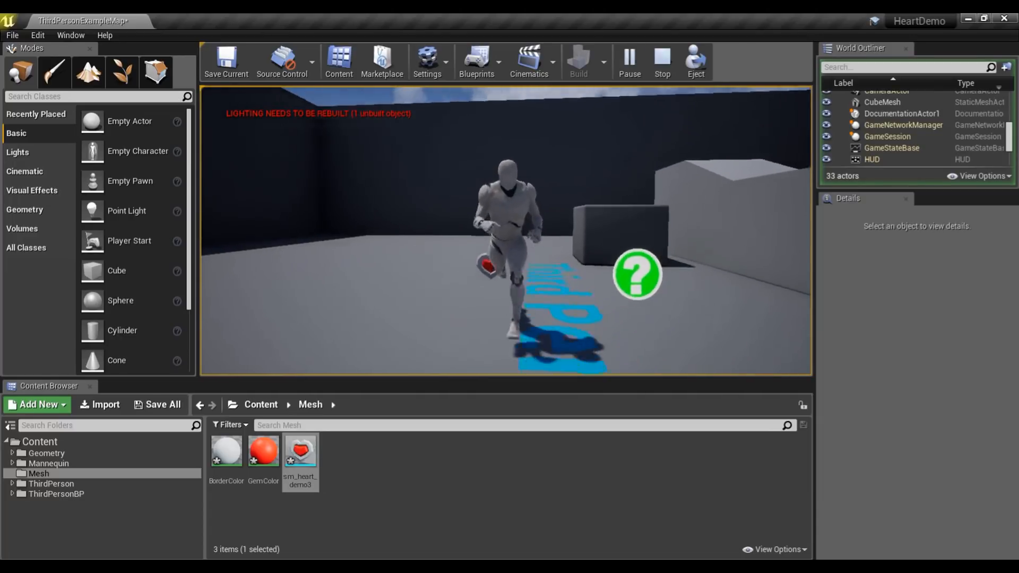
key("w")
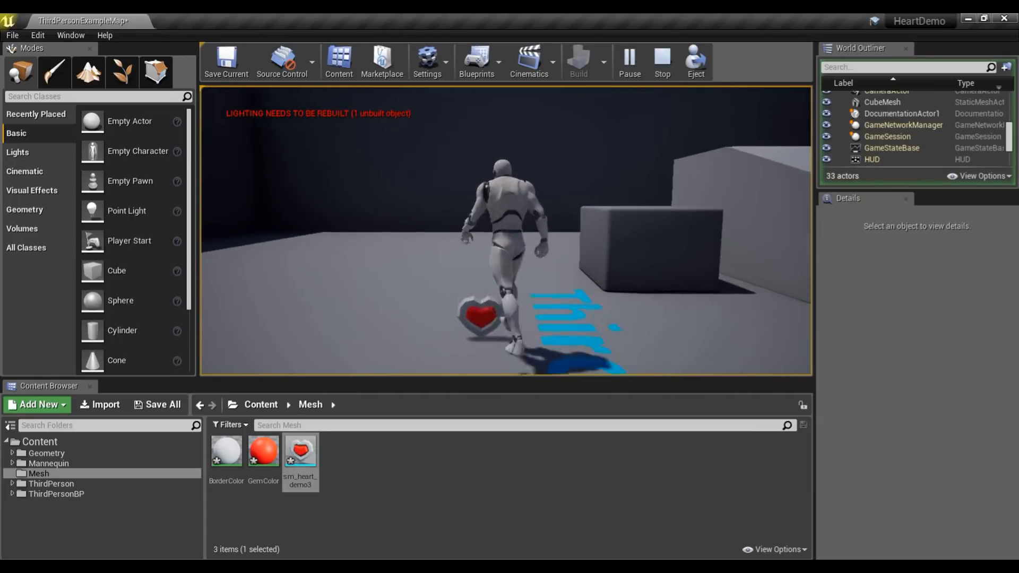
key("space")
key("d")
key("space")
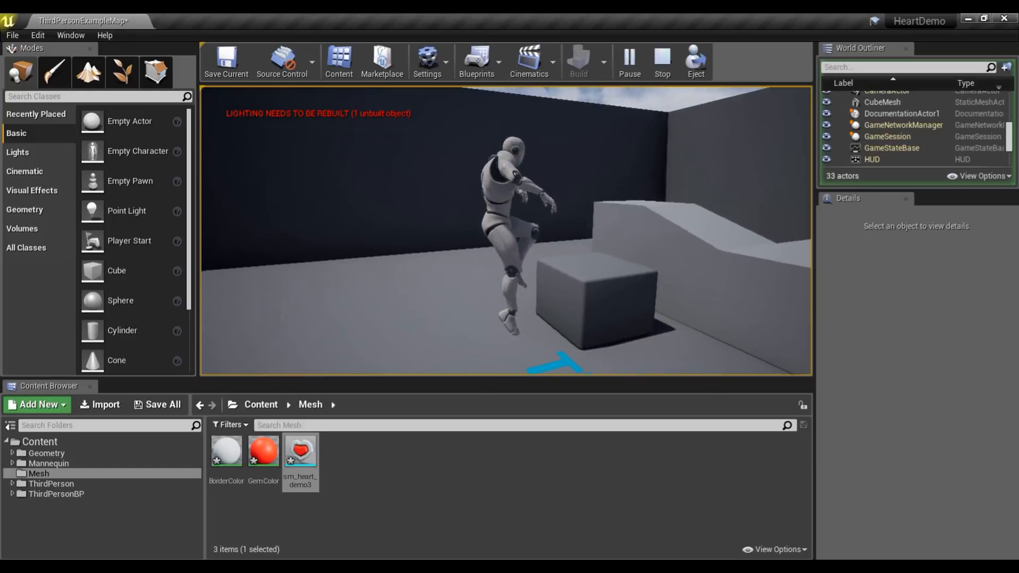
key("s")
key("space")
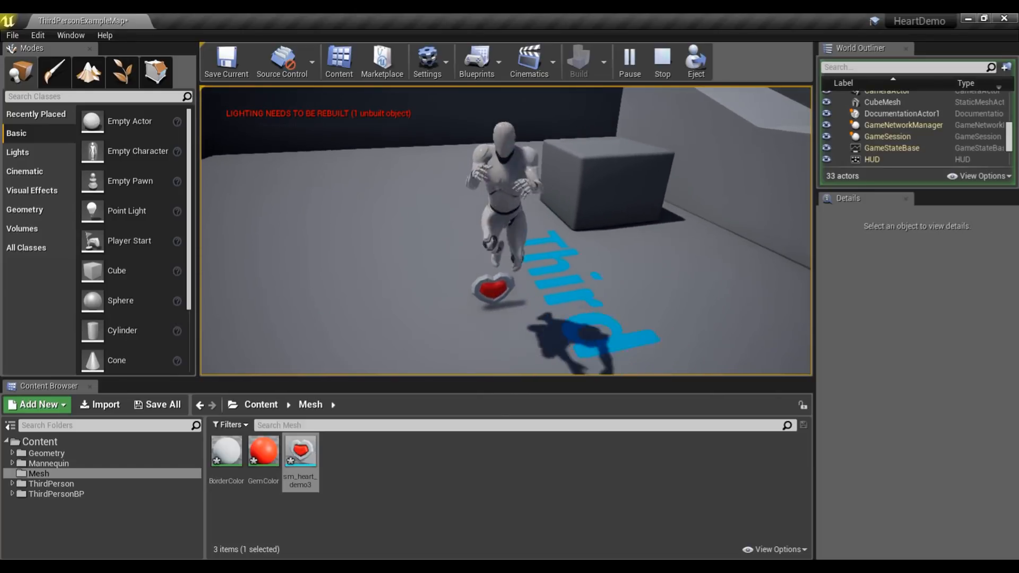
key("w")
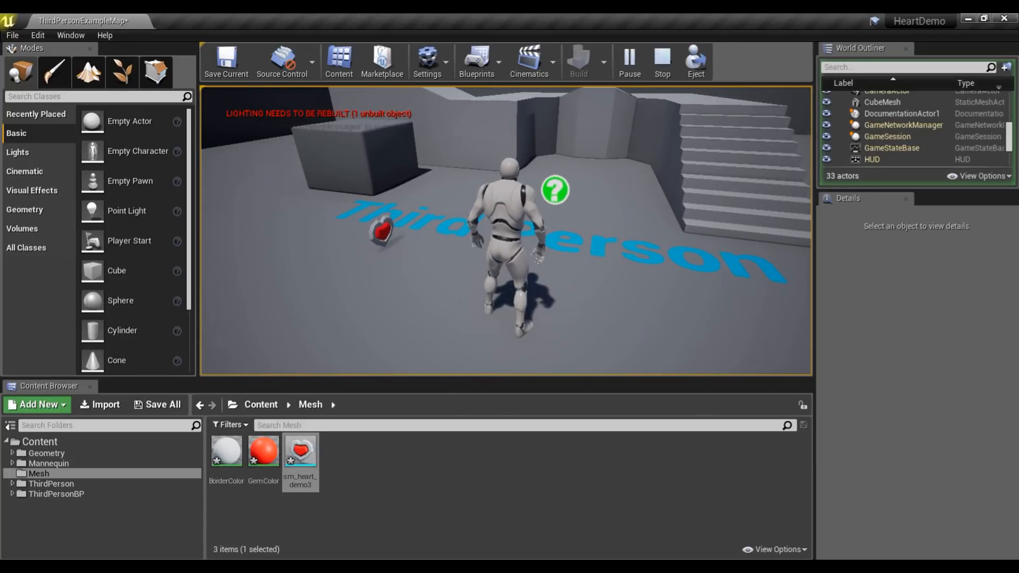
key("Escape")
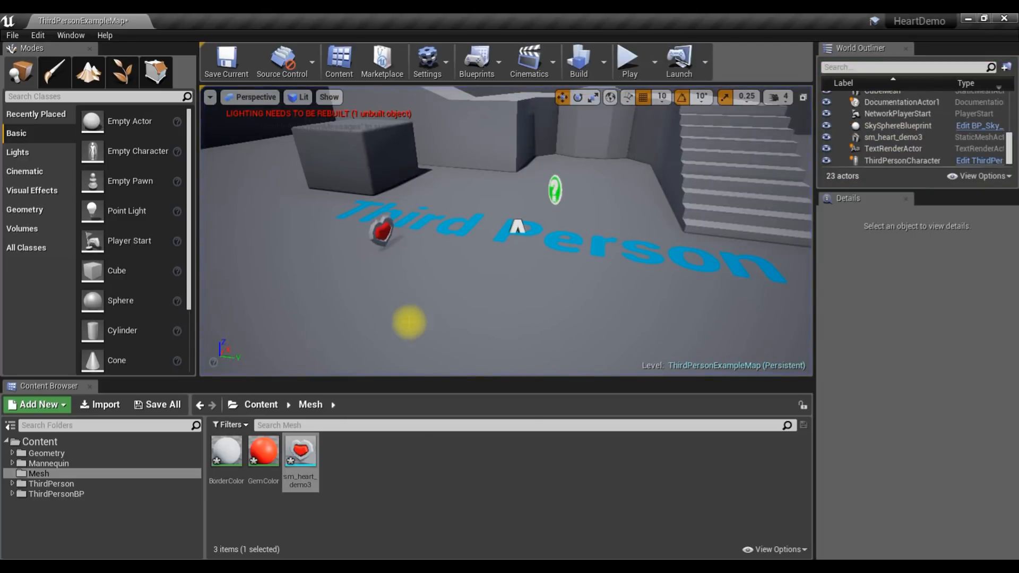
Step: Select the heart in the level and examine its border and gem faces up close
left_click_drag(371, 318, 359, 265)
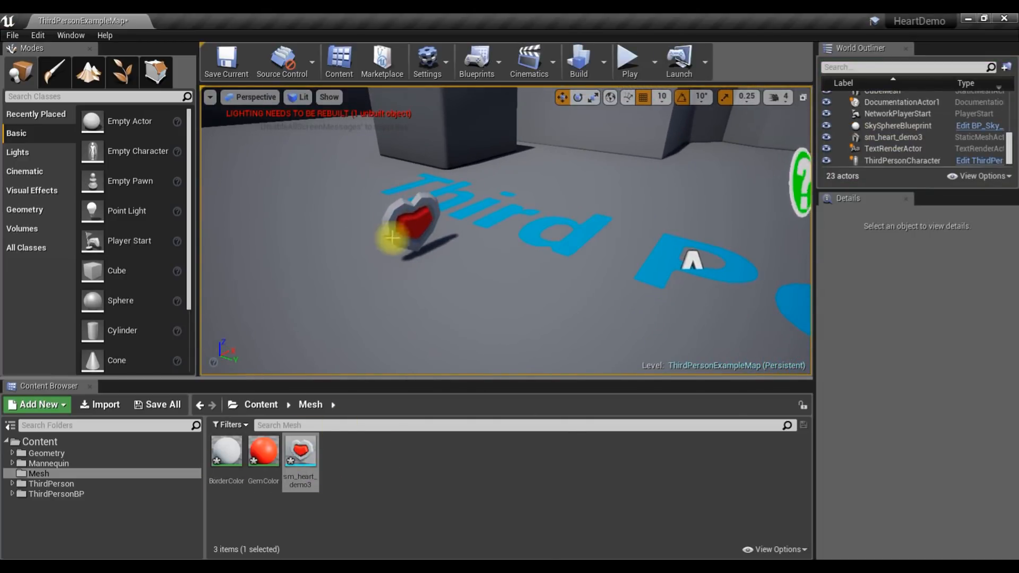
left_click(410, 228)
left_click_drag(372, 313, 348, 273)
right_click_drag(349, 272, 318, 268)
mouse_move(372, 316)
right_mouse_down()
mouse_move(371, 350)
mouse_move(371, 302)
mouse_move(371, 316)
right_mouse_up()
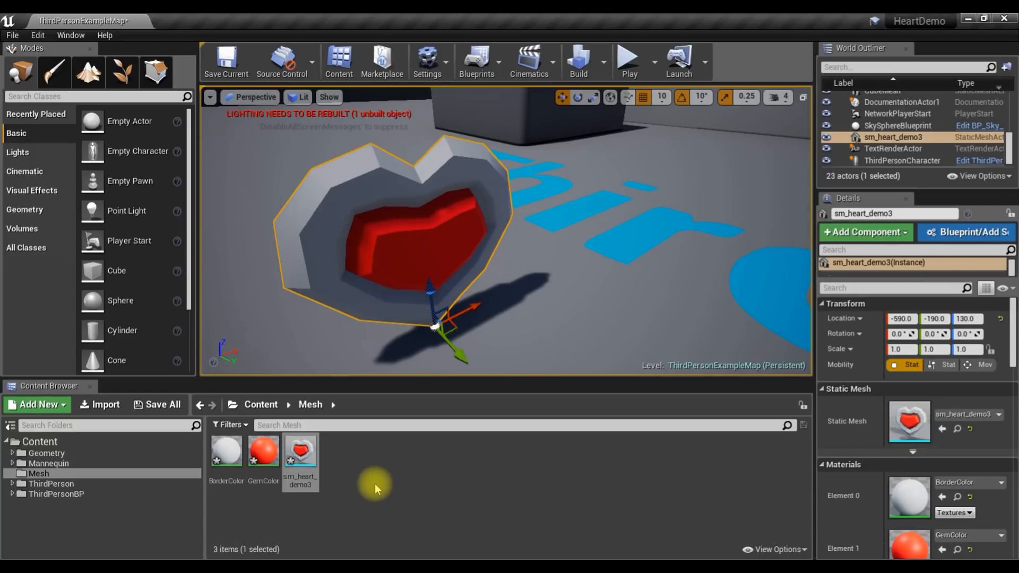
Step: Open the GemColor material and separate the red vector parameter node from the material node, with its colour output wired to Base Color
double_click(261, 452)
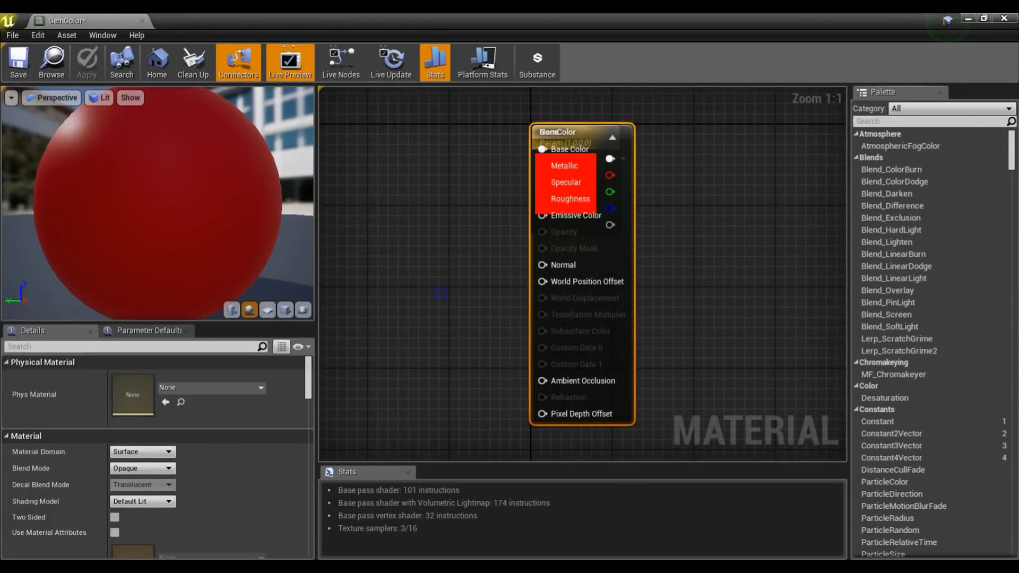
right_click_drag(578, 238, 559, 225)
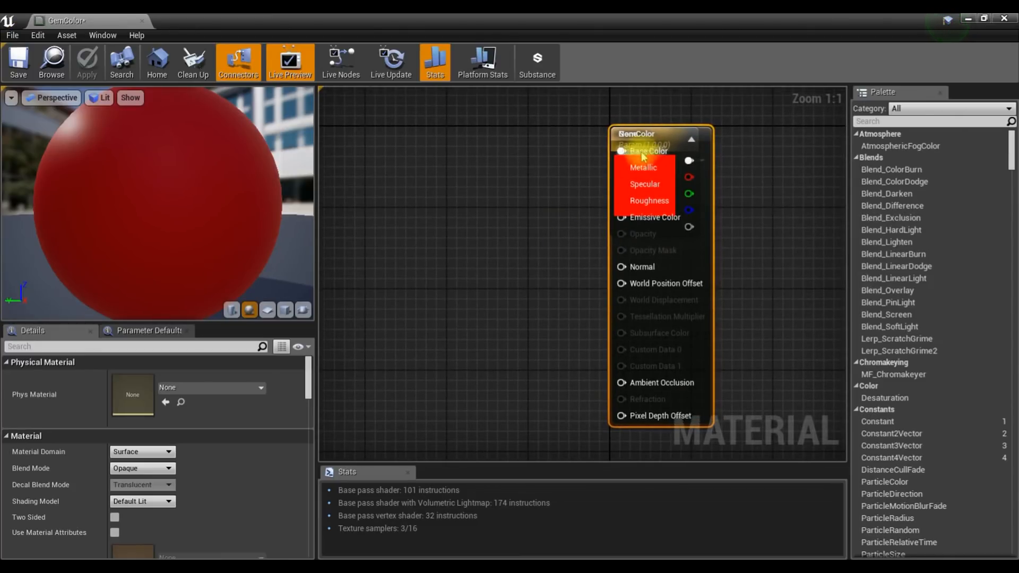
left_click_drag(646, 138, 465, 142)
left_click_drag(526, 160, 645, 139)
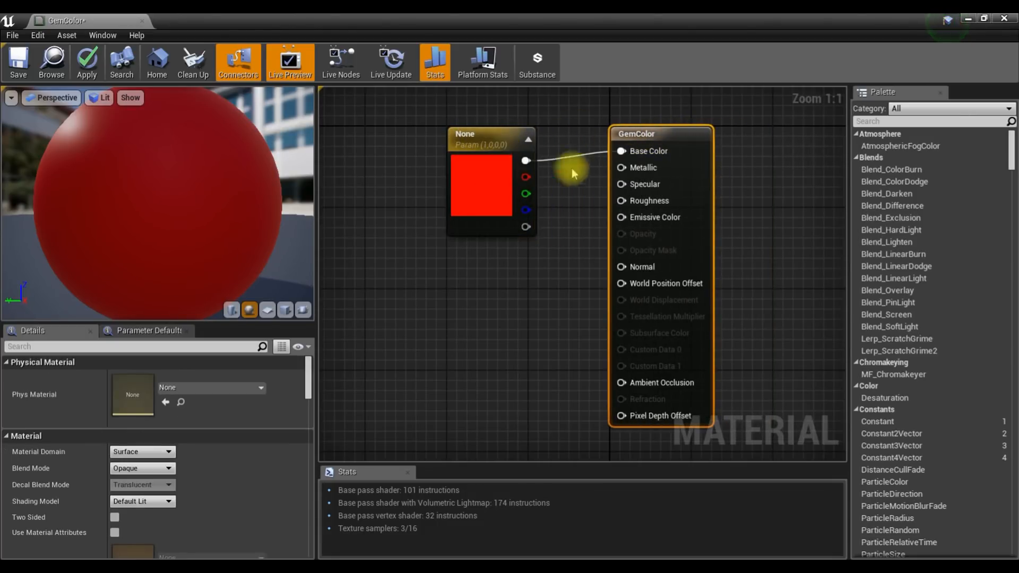
Step: Name the red vector parameter Gem Color
right_click_drag(544, 258, 531, 271)
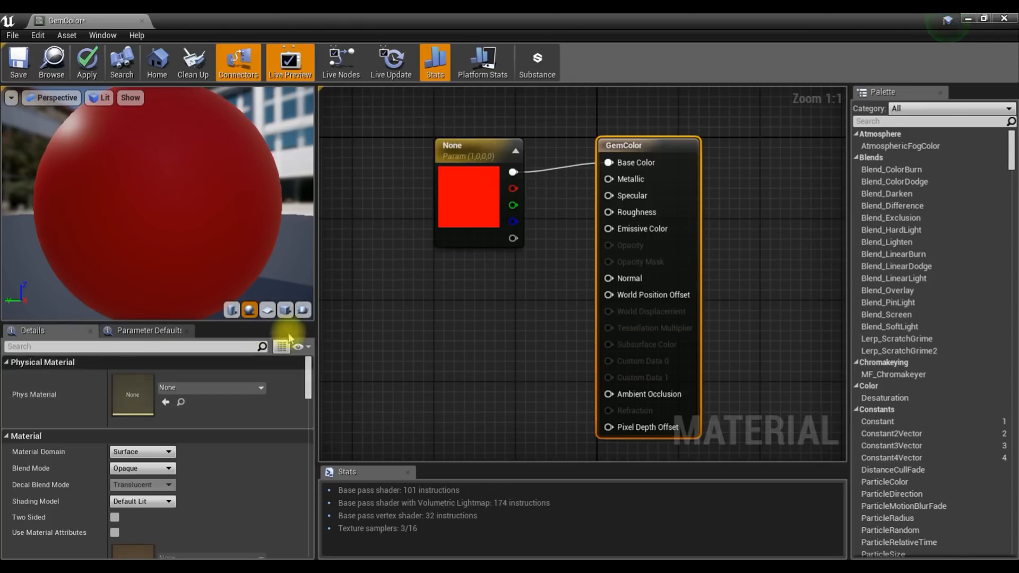
left_click(467, 154)
left_click(149, 377)
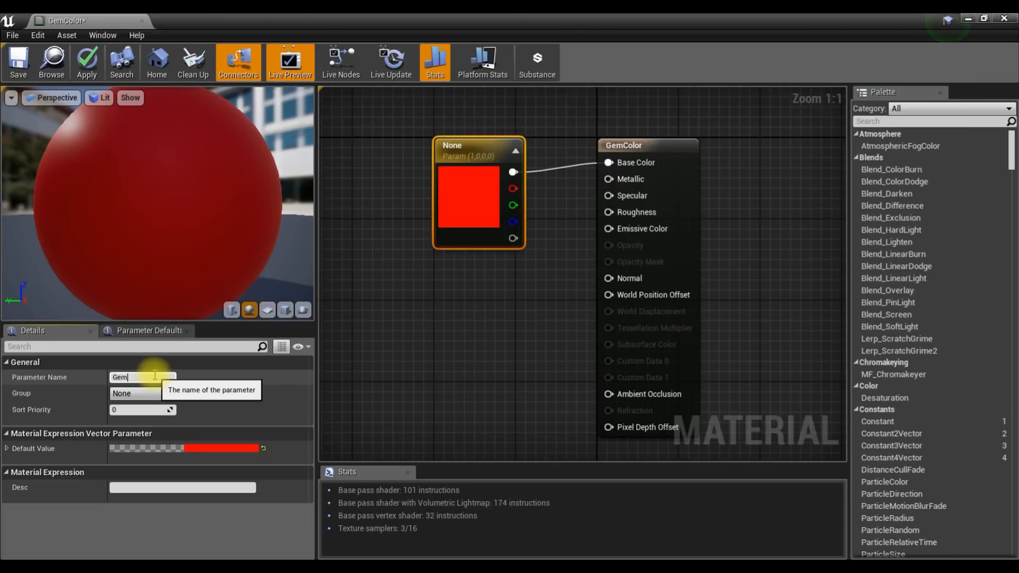
type("r")
key("Return")
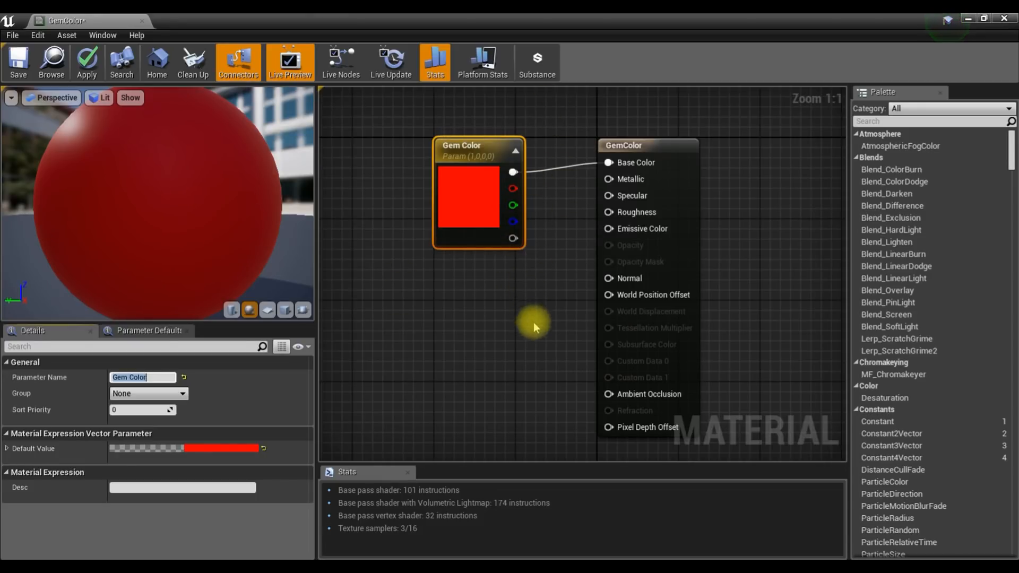
Step: Set the GemColor material's Blend Mode to Translucent
mouse_move(144, 200)
left_mouse_down()
mouse_move(129, 175)
mouse_move(147, 157)
mouse_move(145, 188)
left_mouse_up()
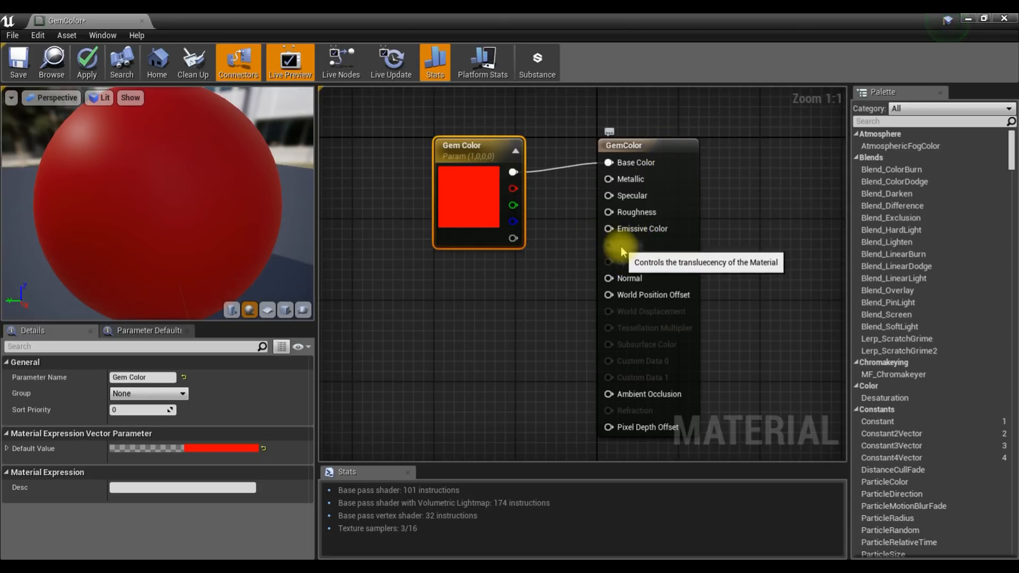
left_click(677, 150)
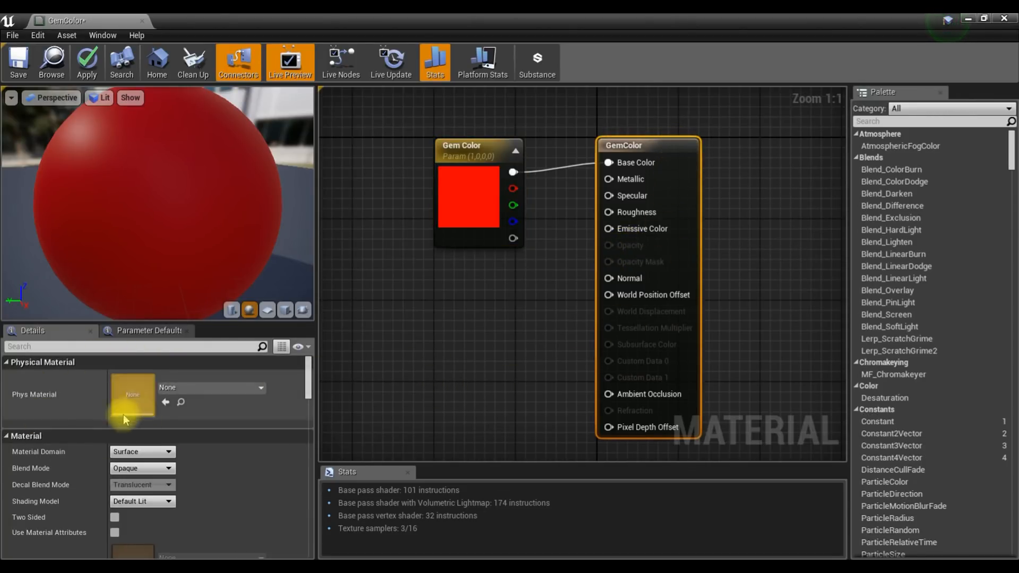
scroll(181, 441, "down", 2)
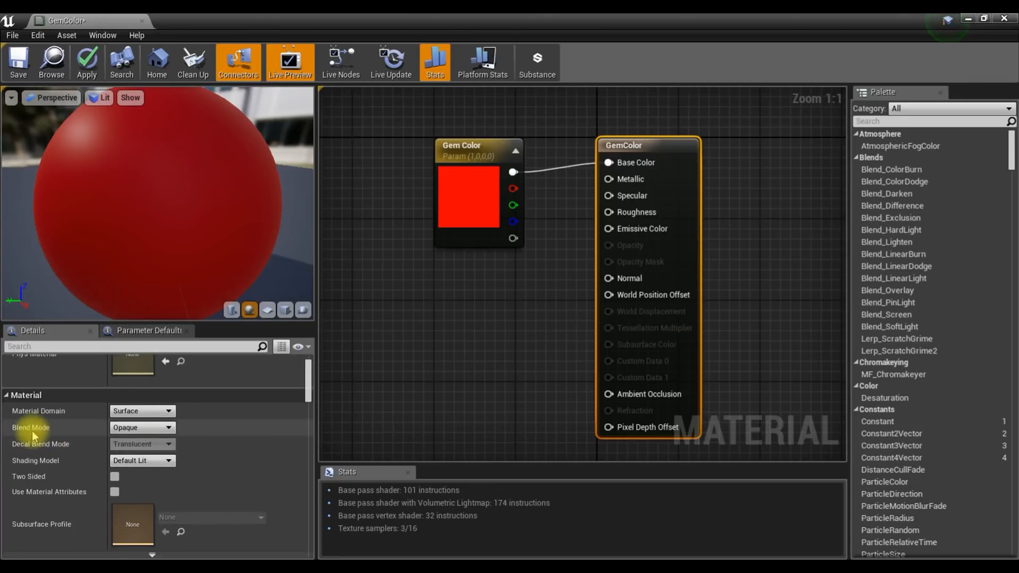
left_click(163, 430)
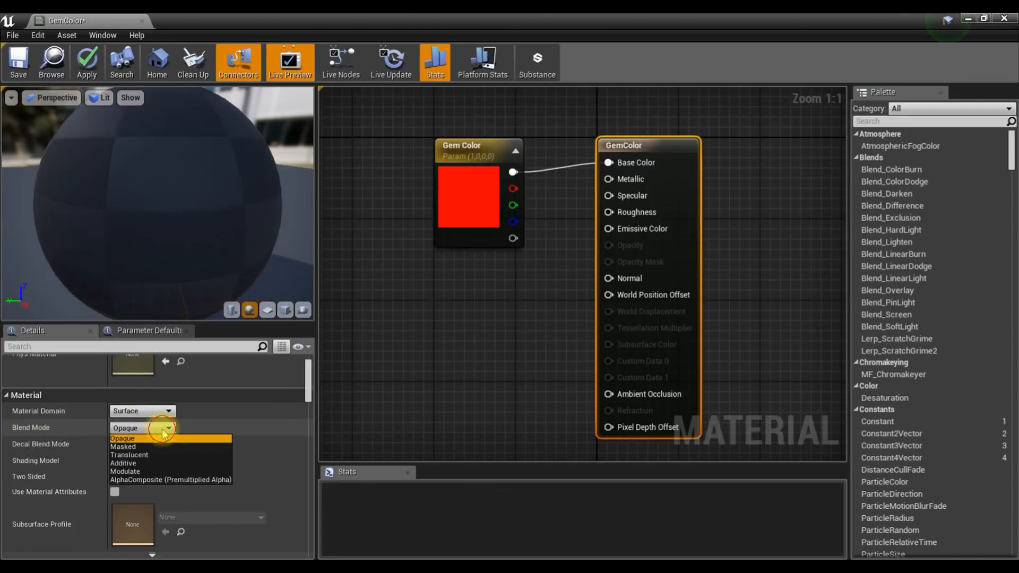
left_click(144, 455)
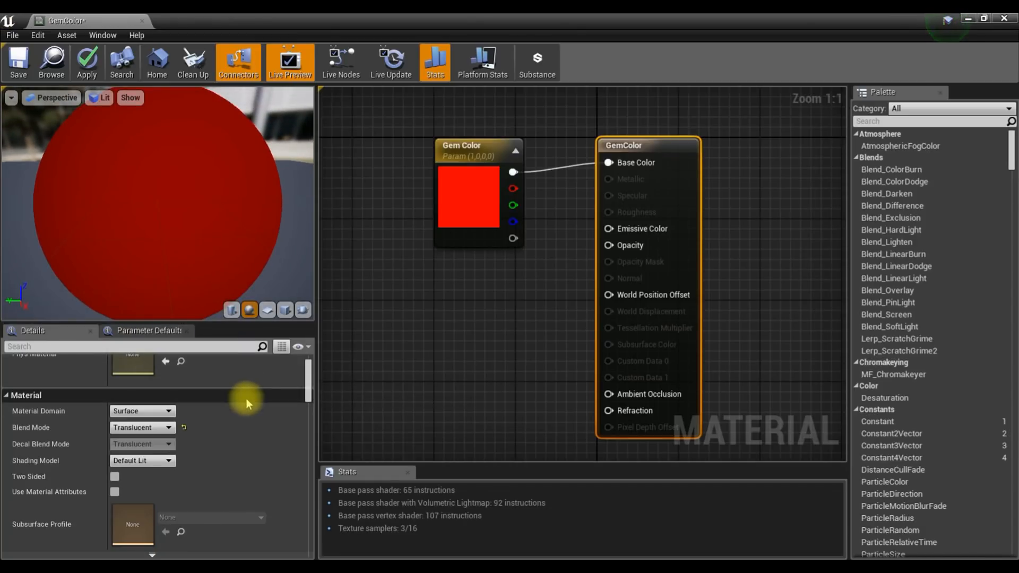
Step: Set the GemColor material's translucency Lighting Mode to Surface TranslucencyVolume and check the preview sphere
scroll(259, 414, "down", 7)
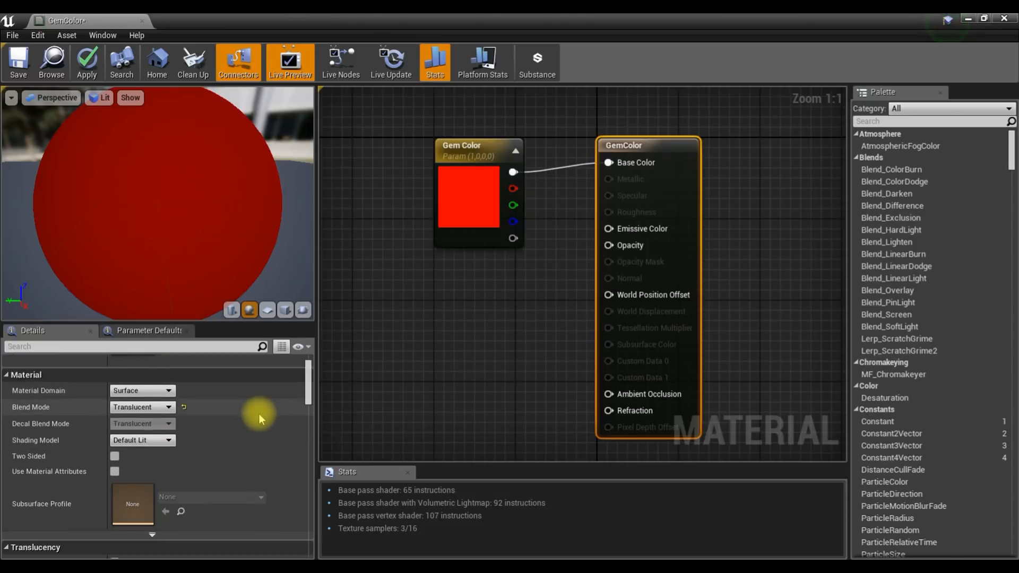
scroll(260, 412, "down", 2)
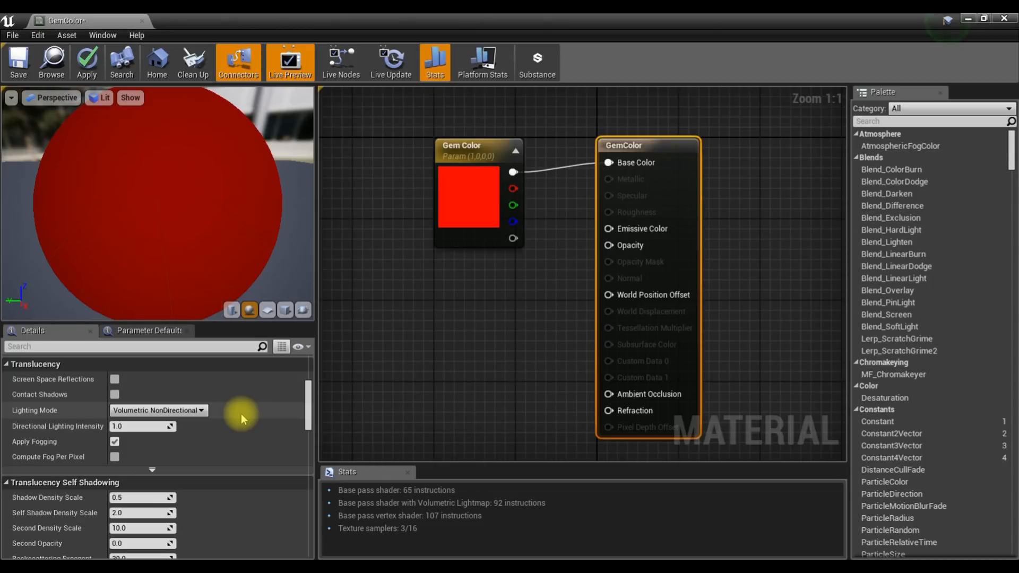
left_click(196, 411)
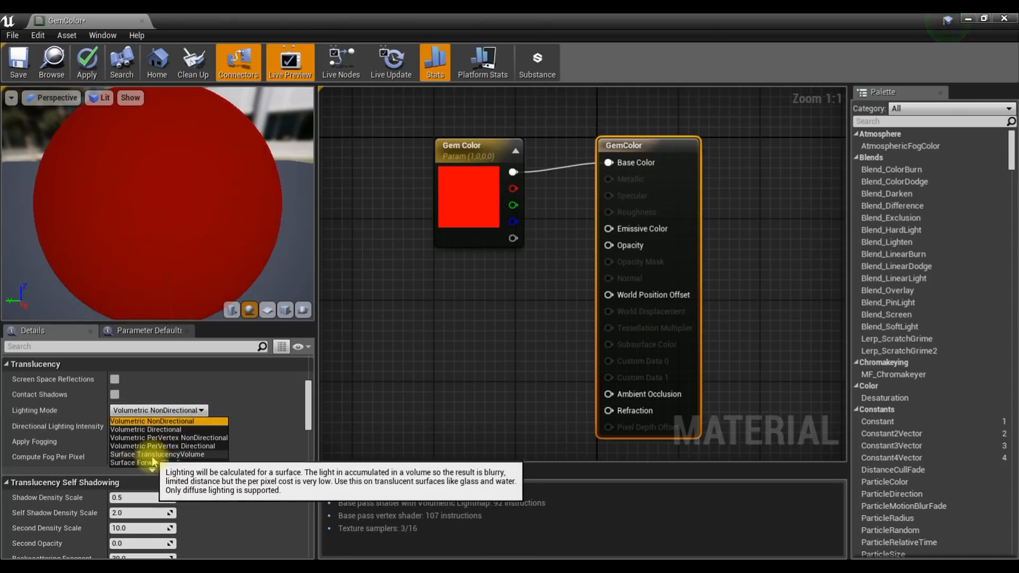
left_click(204, 455)
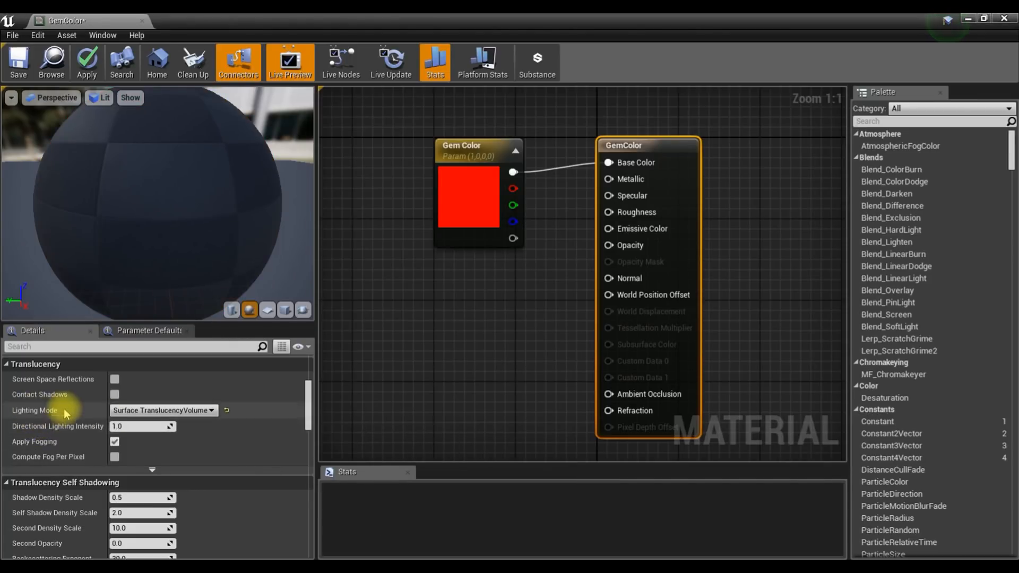
left_click(183, 411)
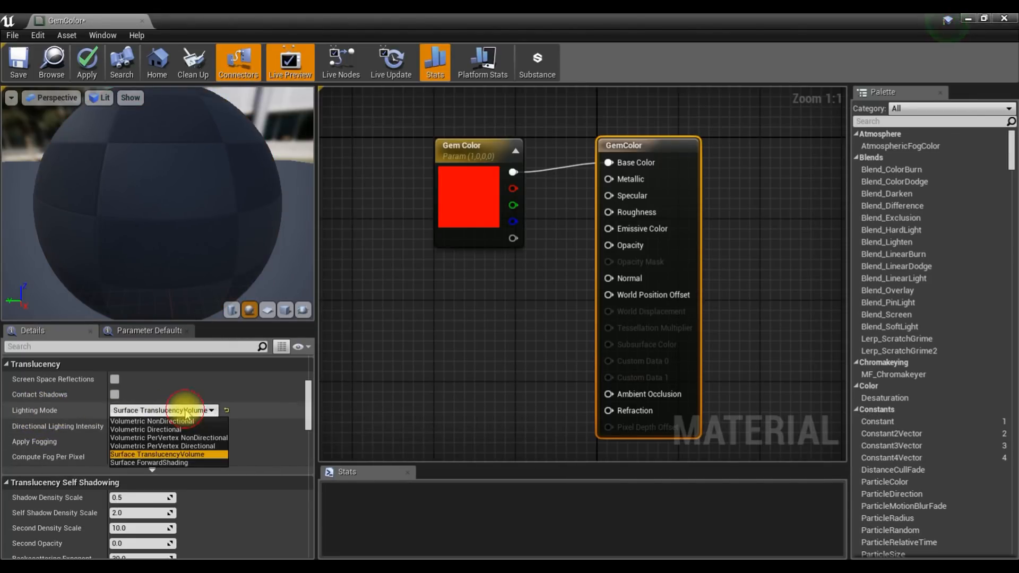
left_click(183, 411)
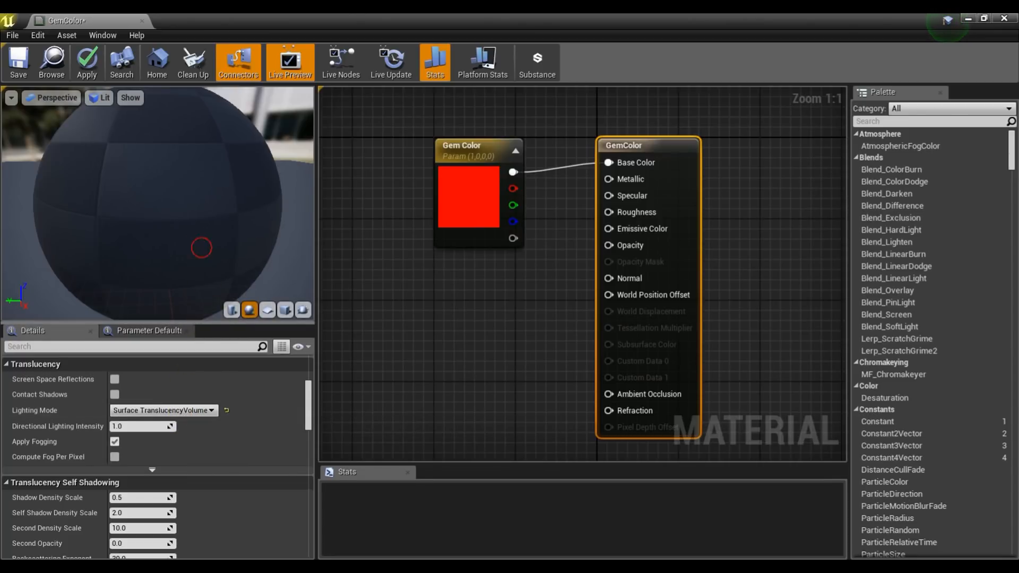
left_click_drag(201, 247, 215, 258)
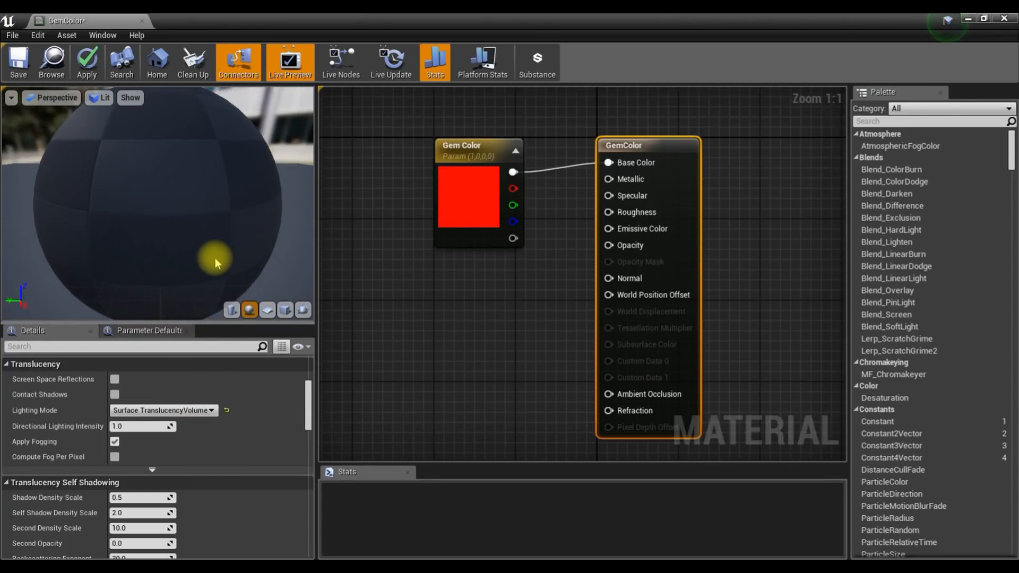
Step: Add a Fresnel node wired to the material's Opacity input, place it below Gem Color, and check the preview sphere
left_click_drag(607, 245, 542, 293)
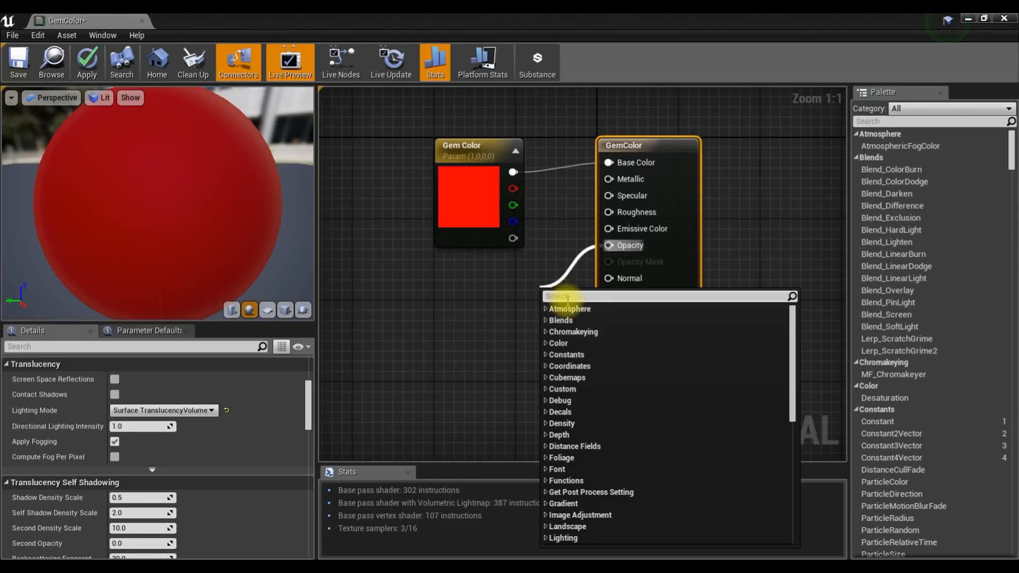
type("Fresnel")
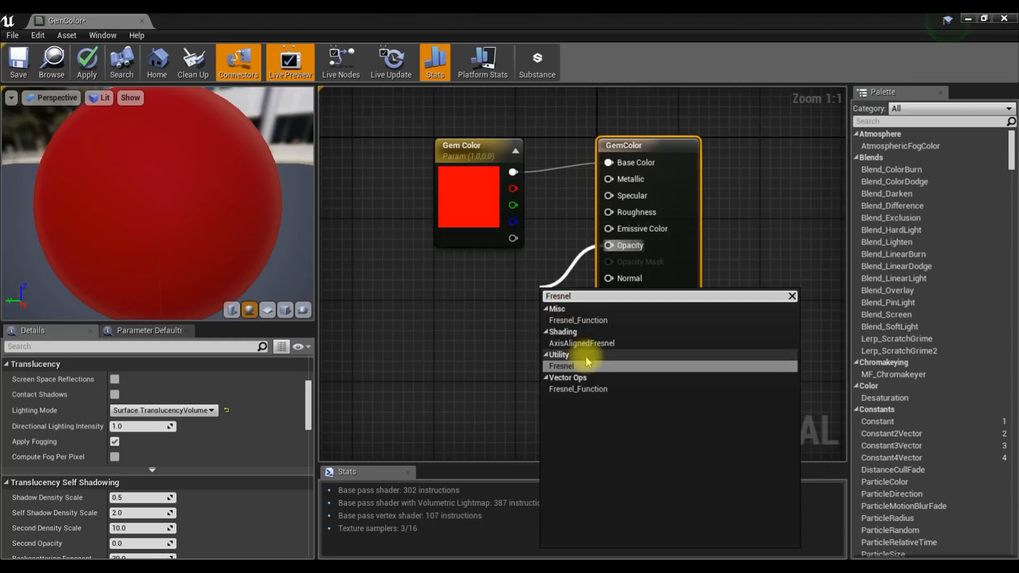
left_click(556, 365)
left_click_drag(564, 298, 459, 310)
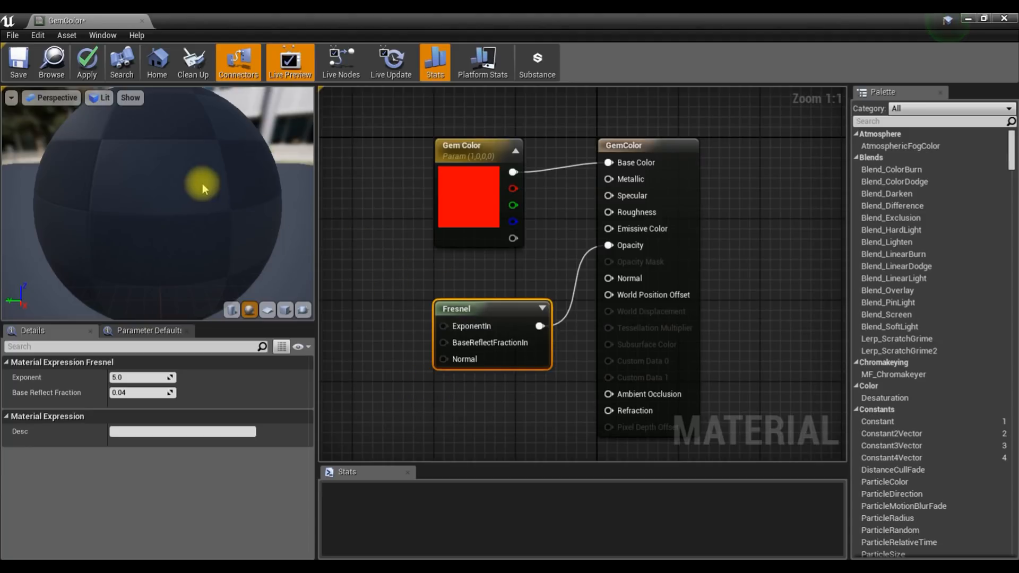
left_click_drag(270, 250, 253, 192)
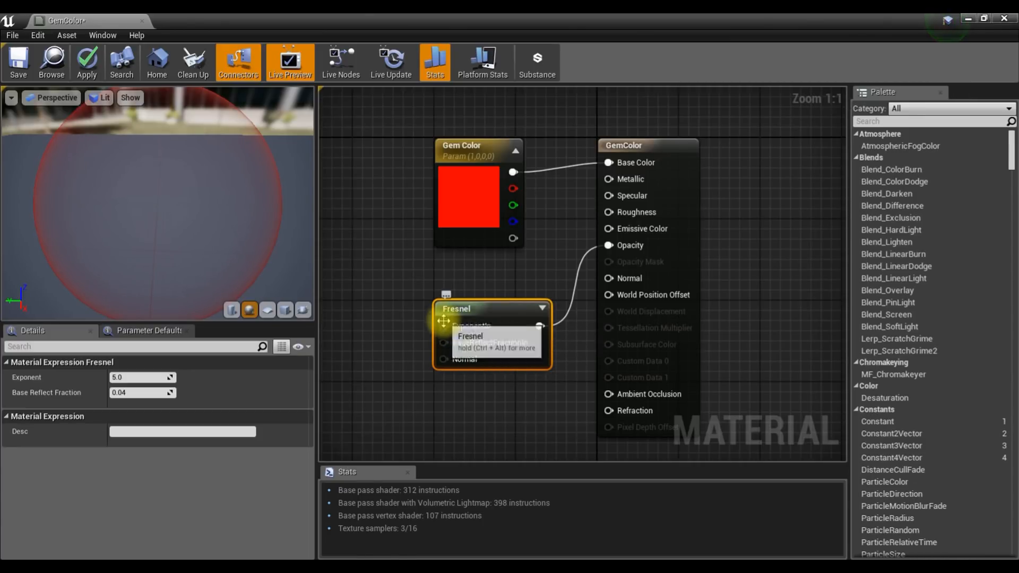
Step: Add a scalar parameter named Opacity Value that feeds the Fresnel node's ExponentIn input
left_click_drag(452, 329, 380, 326)
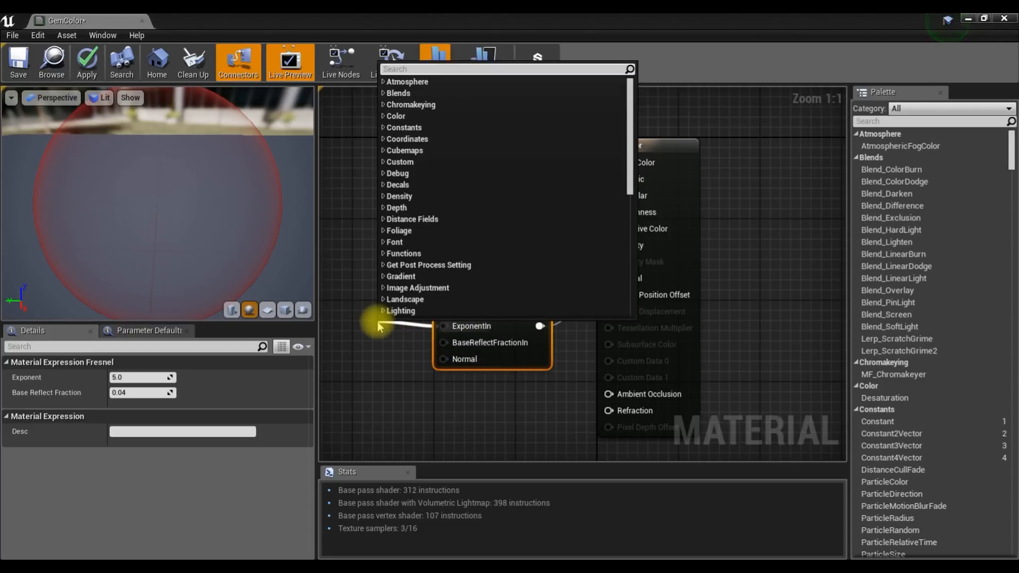
type("scal")
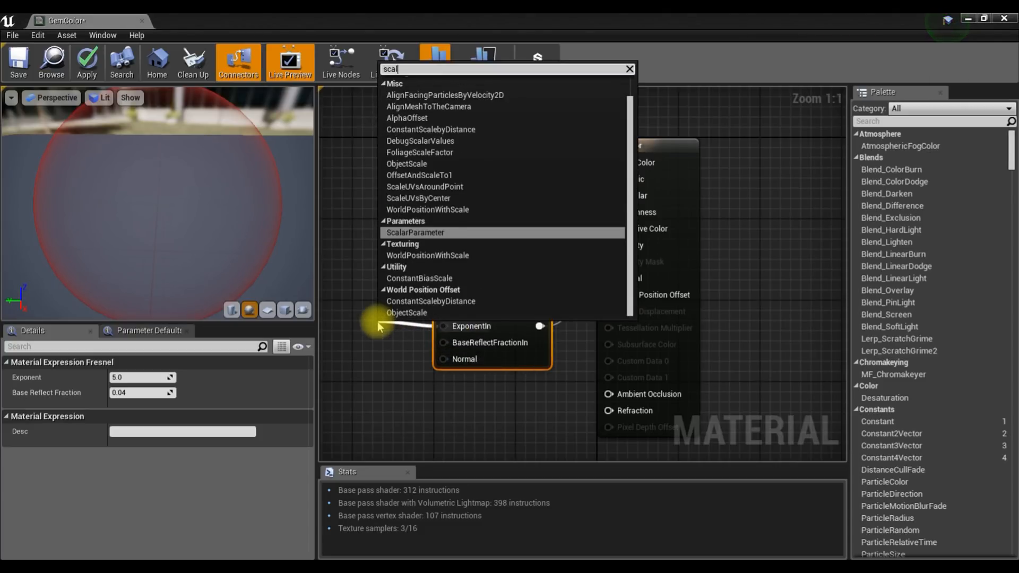
left_click(416, 233)
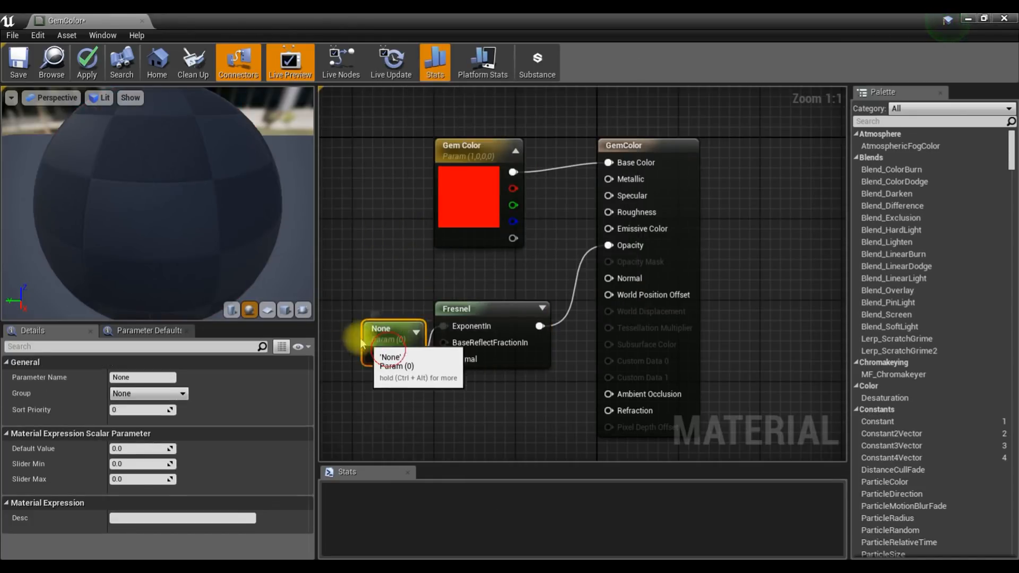
right_click_drag(382, 307, 427, 338)
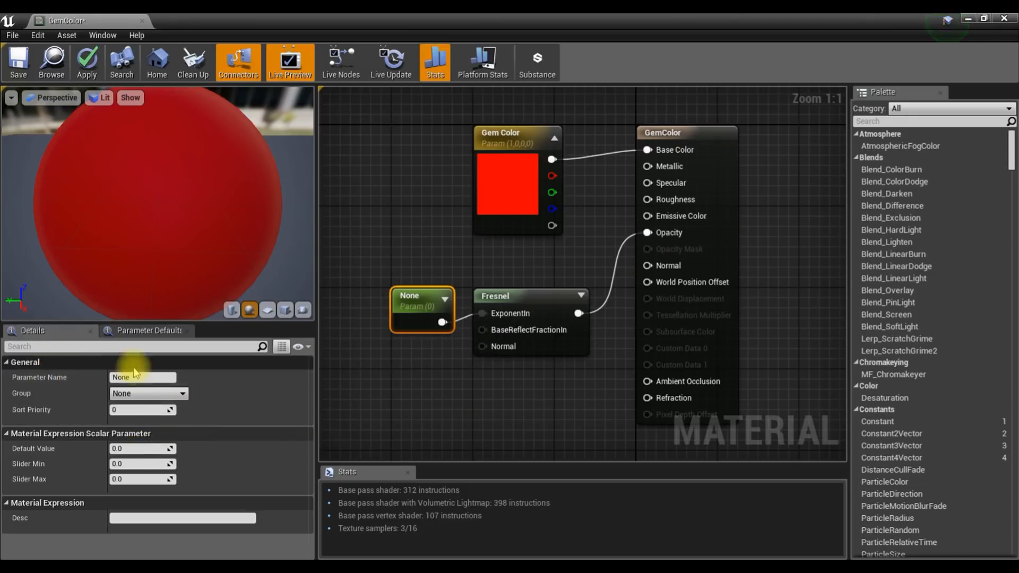
left_click(154, 378)
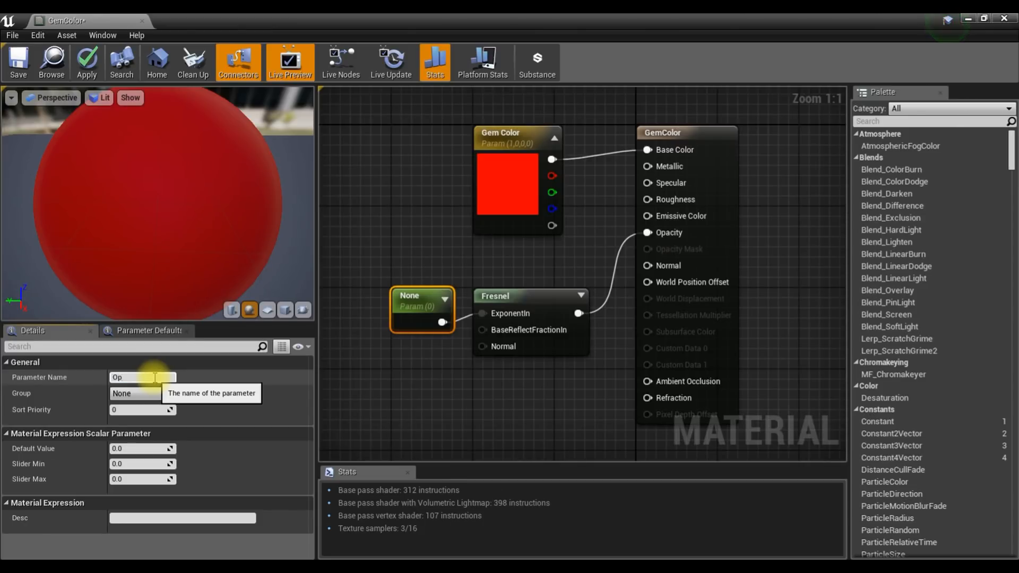
type("Opacity Value")
key("Return")
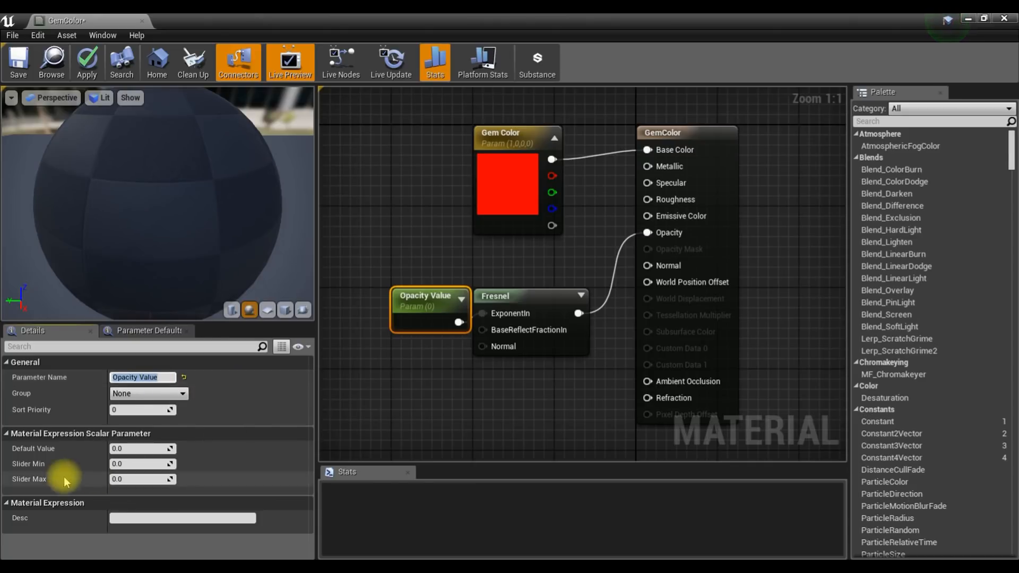
Step: Set the Opacity Value parameter's default to 1 and move its node slightly away from the Fresnel node
left_click(136, 449)
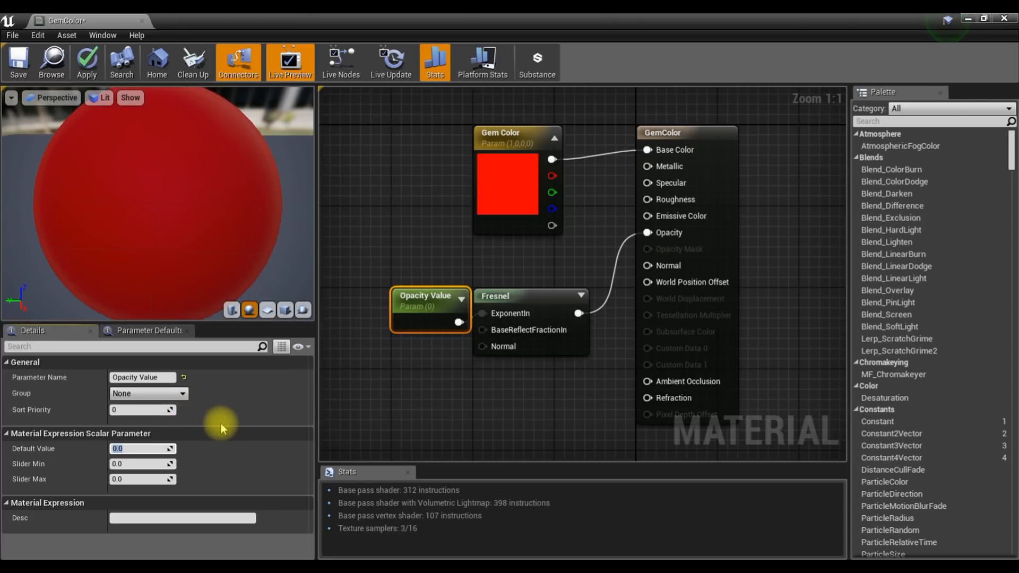
type("1")
key("Return")
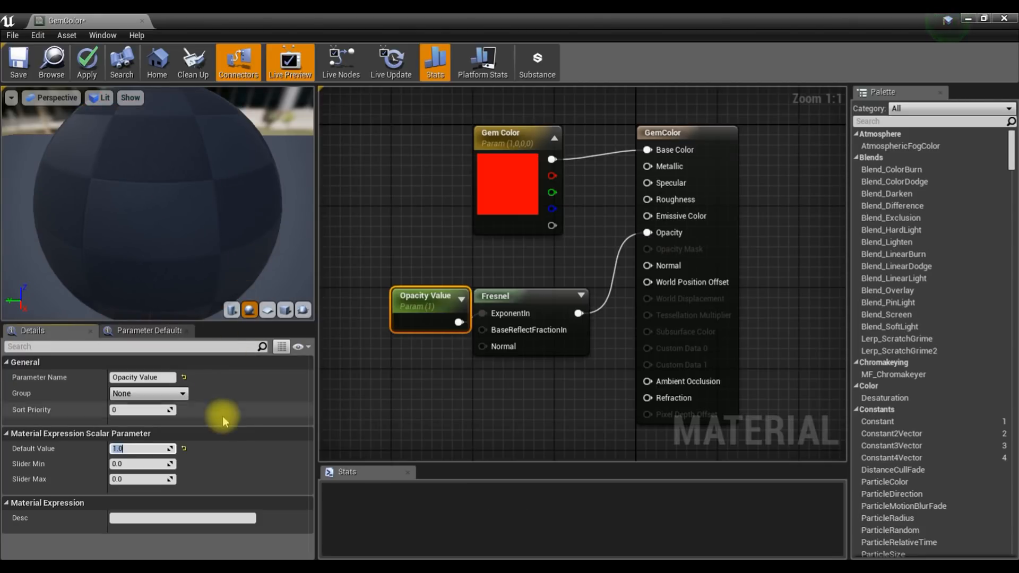
left_click_drag(250, 258, 245, 226)
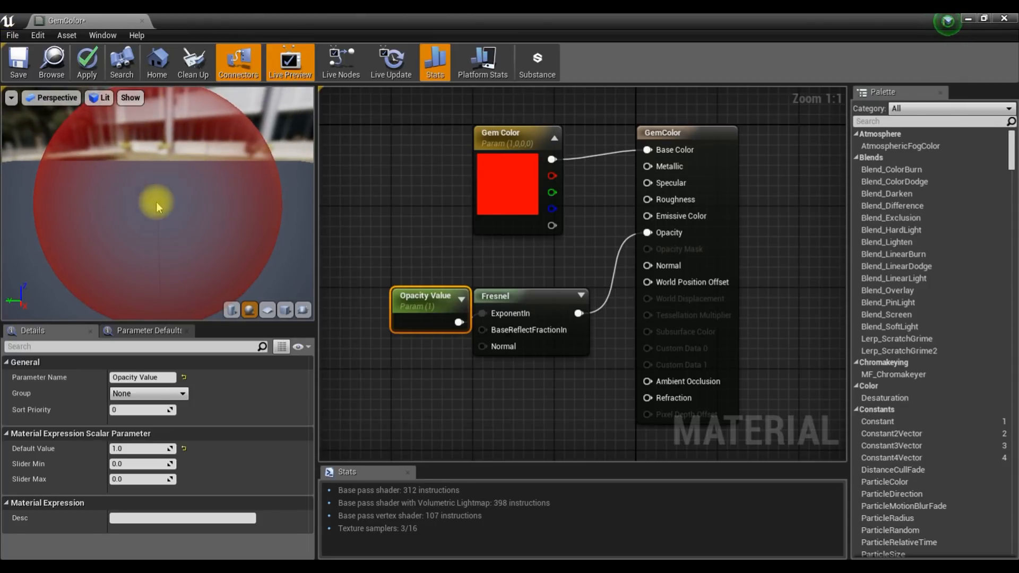
left_click_drag(422, 296, 400, 299)
left_click_drag(177, 209, 177, 242)
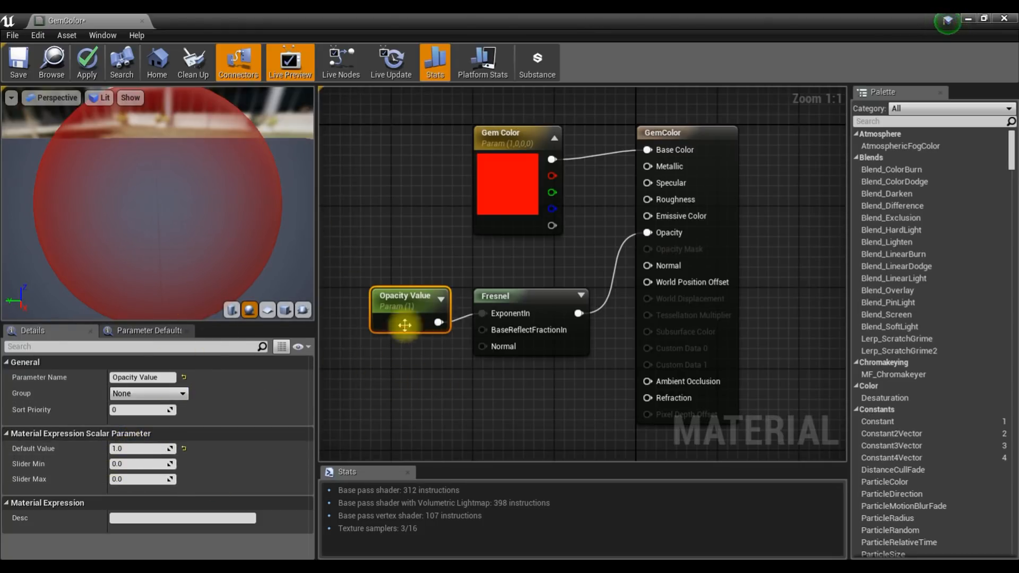
Step: Move the Gem Color node higher in the graph to make room above the Fresnel node
right_click_drag(442, 397, 404, 377)
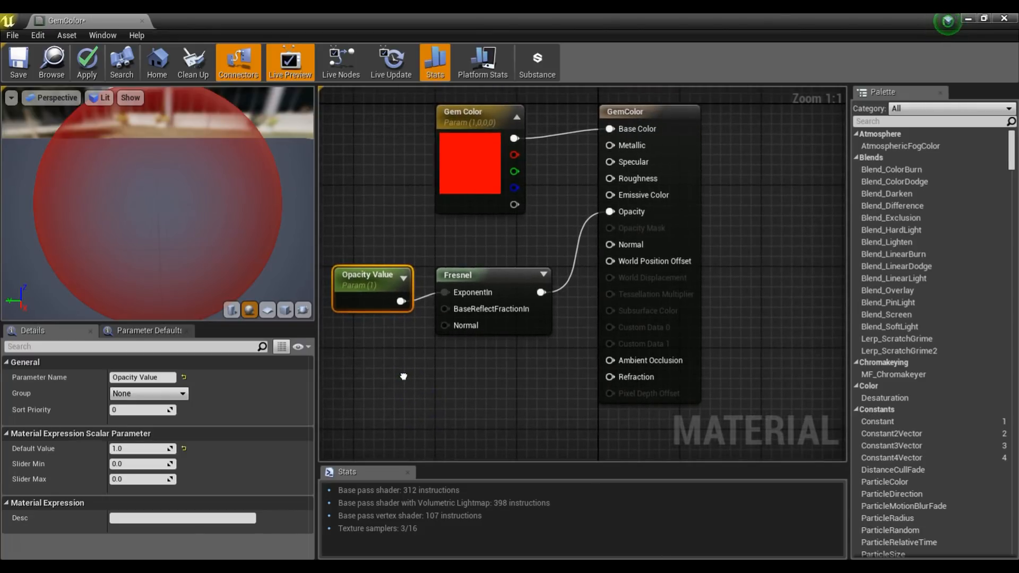
right_click_drag(526, 235, 537, 315)
left_click_drag(481, 191, 480, 138)
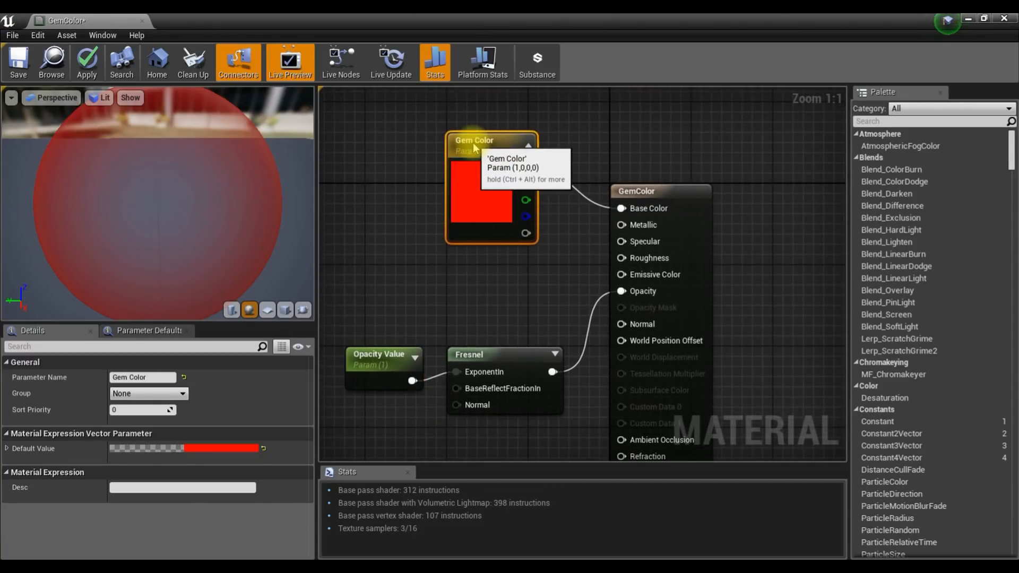
mouse_move(458, 337)
right_mouse_down()
mouse_move(458, 299)
mouse_move(459, 319)
right_mouse_up()
left_click_drag(189, 162, 189, 116)
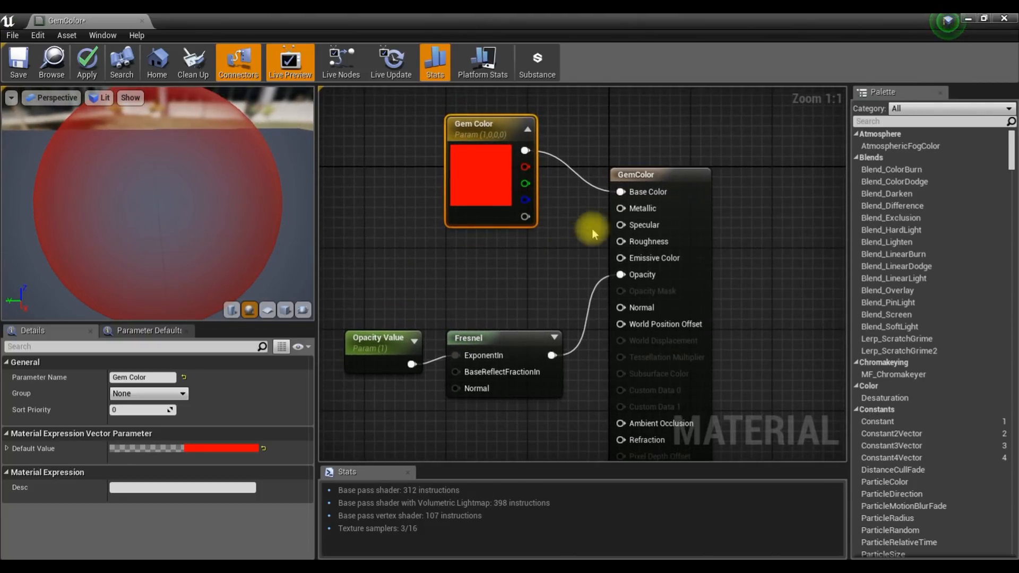
Step: Add a LinearInterpolate node wired to the material's Metallic input and place it between the Gem Color and Fresnel nodes
left_click_drag(619, 208, 529, 263)
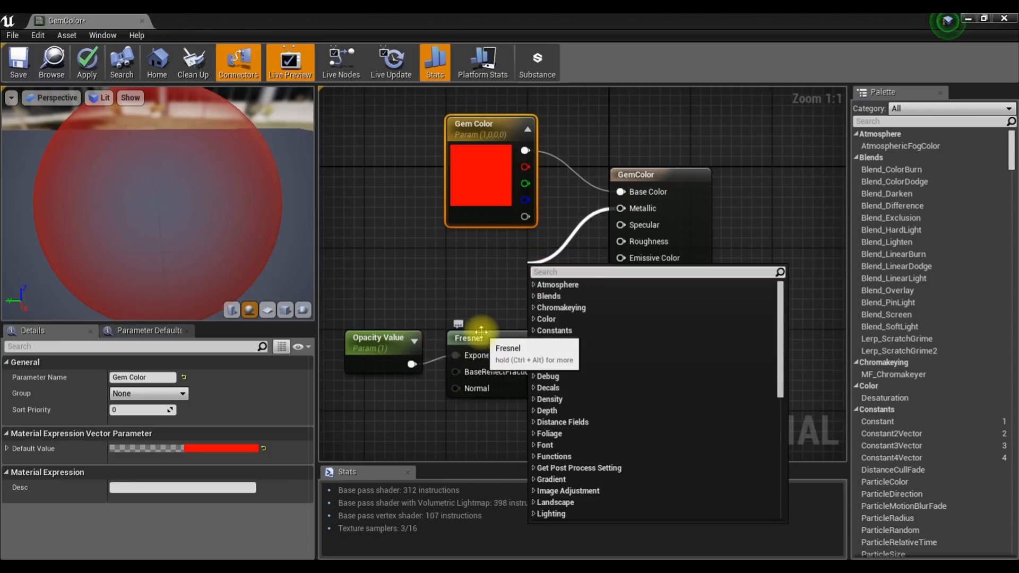
type("ler")
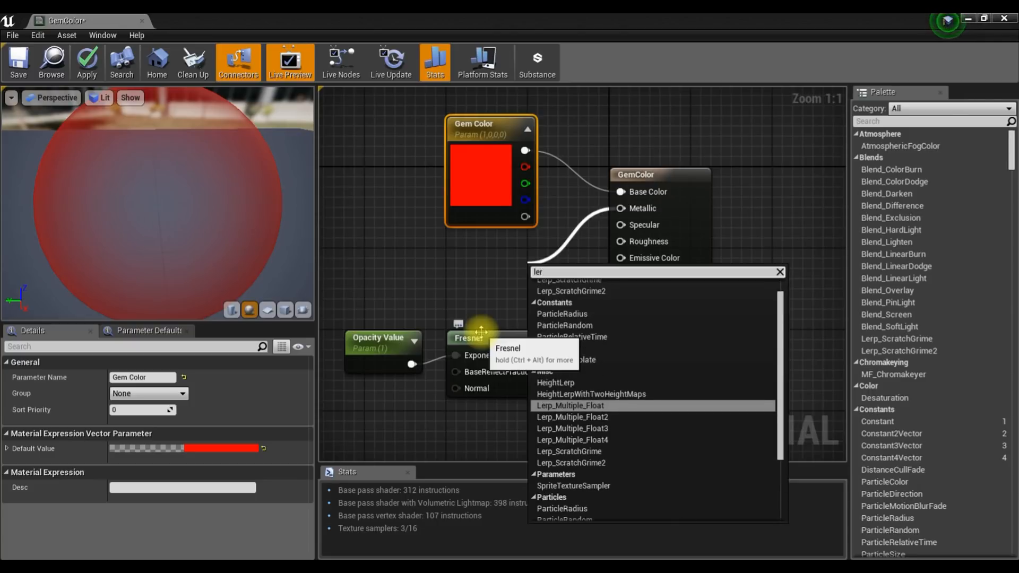
type("p")
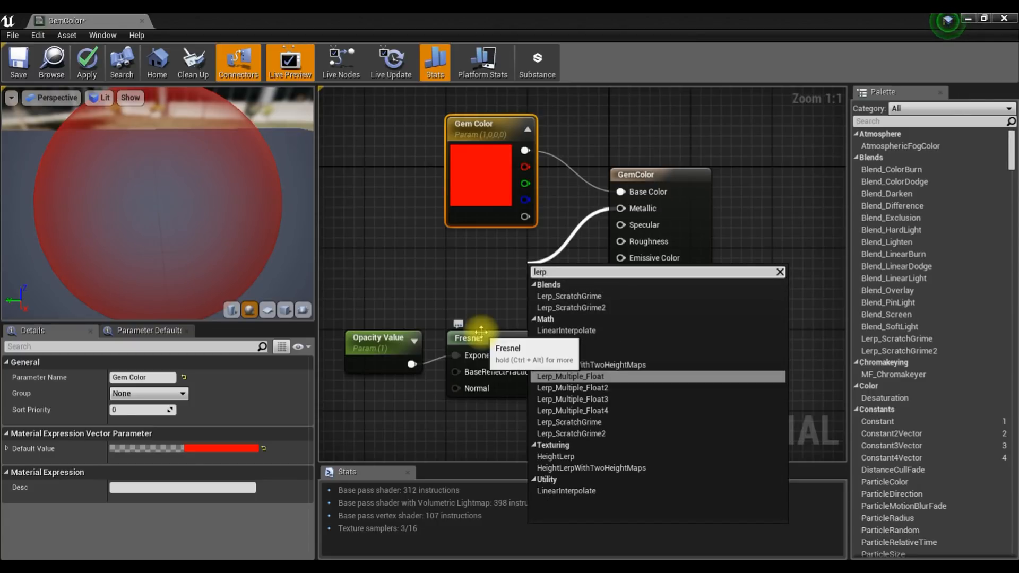
left_click(589, 335)
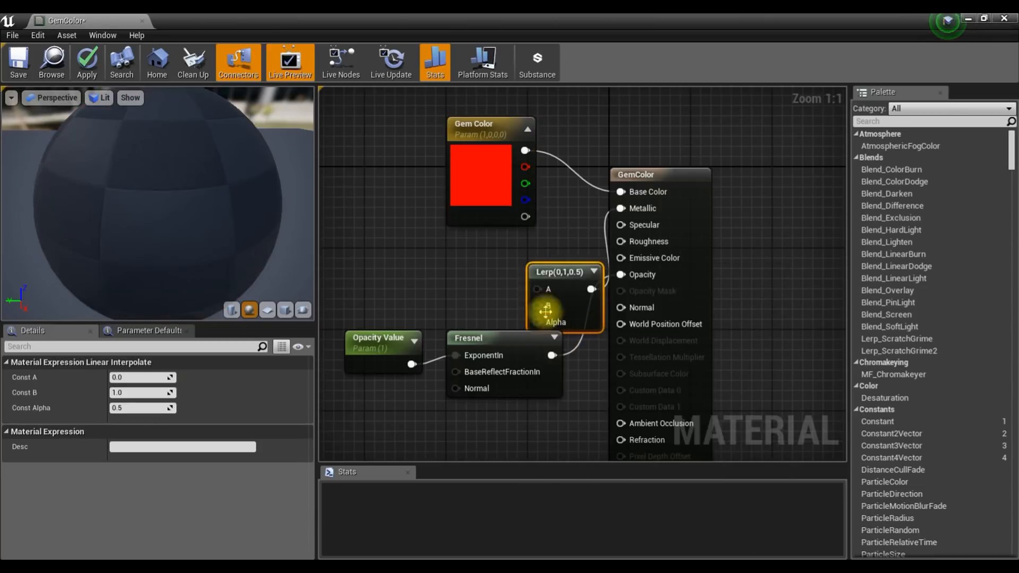
left_click_drag(556, 269, 478, 257)
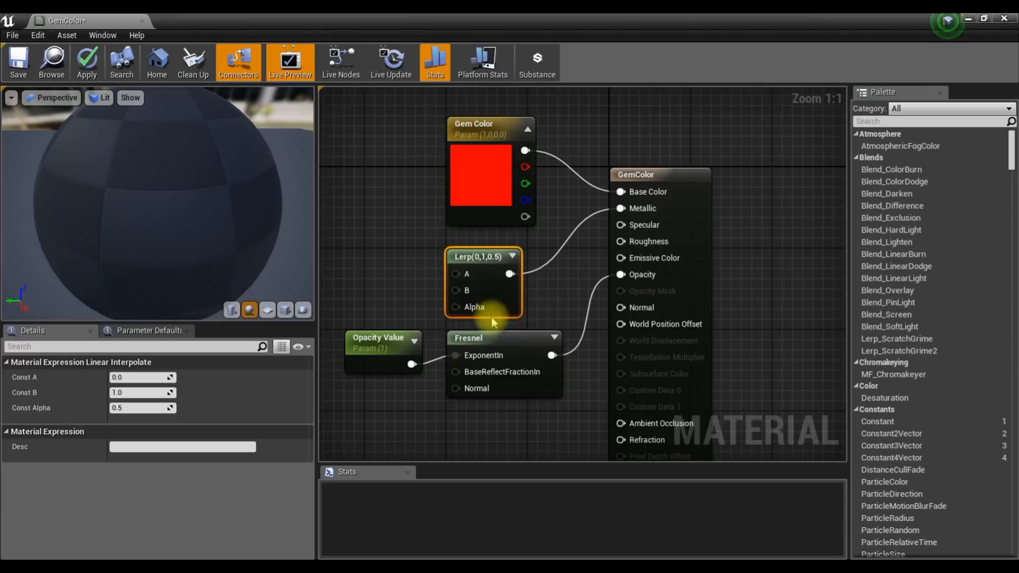
Step: Move the Opacity Value and Fresnel nodes together slightly further below the Lerp node
left_click(400, 334, "ctrl")
left_click(456, 389, "ctrl")
left_click(404, 328)
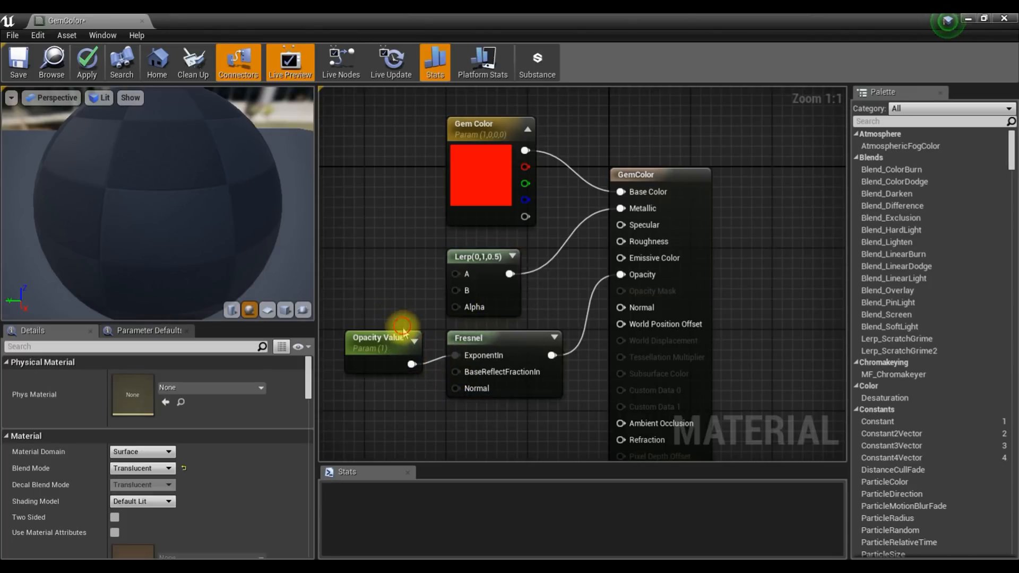
left_click_drag(405, 327, 459, 355)
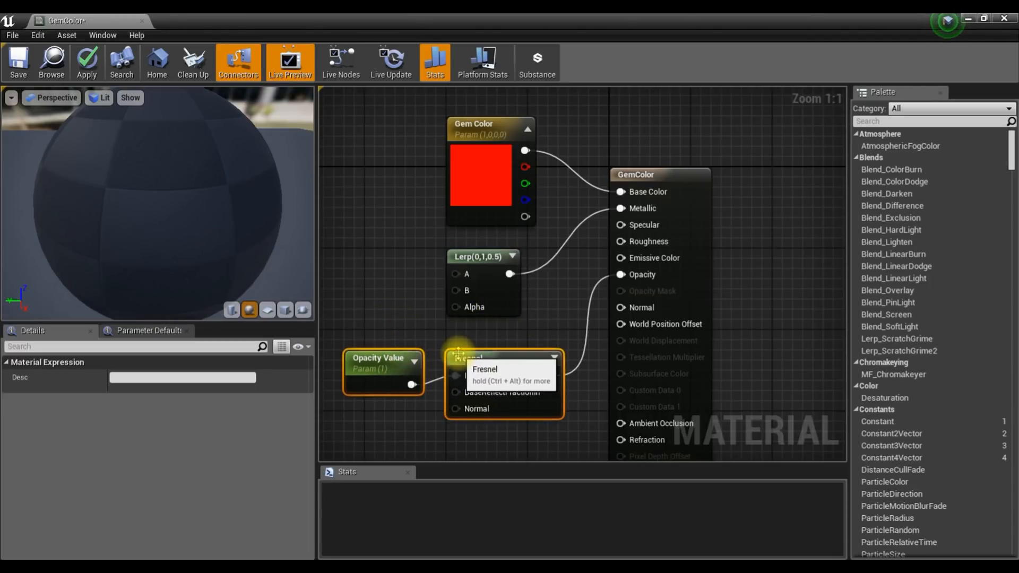
Step: Duplicate the Opacity Value parameter, place the copy beside the Lerp node, and wire it to the Lerp's A input
left_click(387, 366)
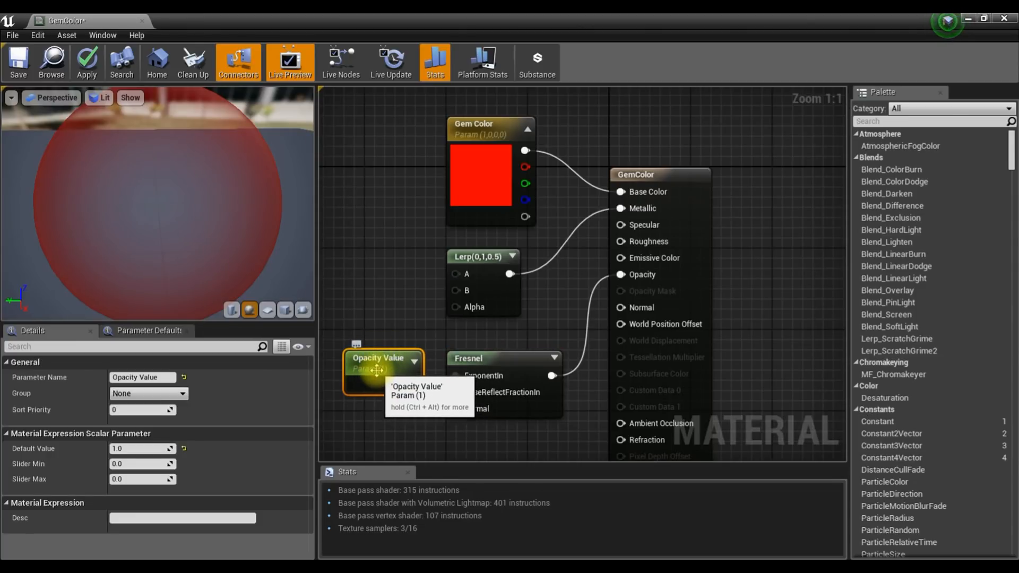
key("ctrl+w")
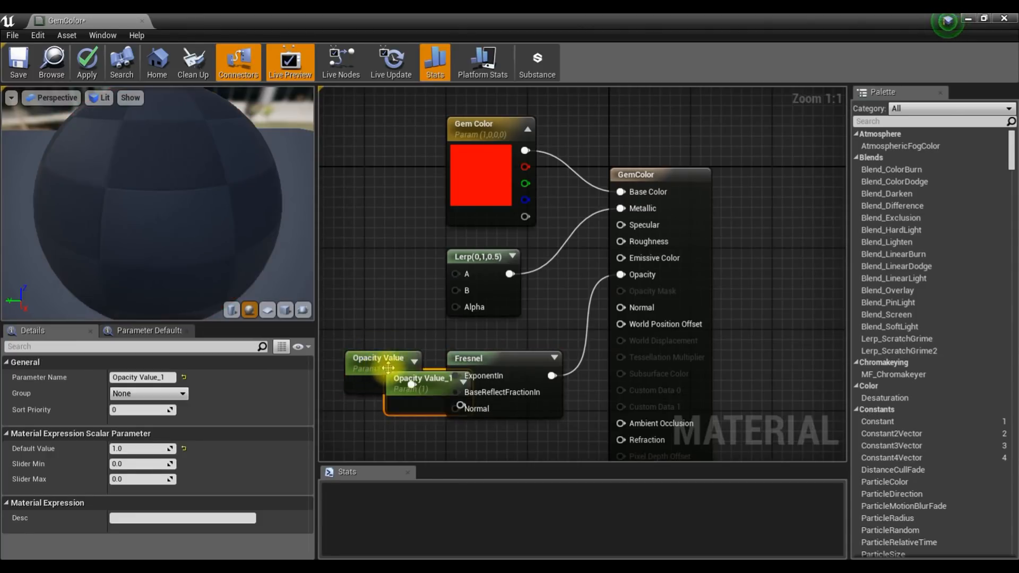
left_click_drag(424, 389, 455, 274)
left_click(368, 254)
Step: Rename the parameter wired to the Lerp's A input to Matallic Front Value and shift it slightly away from the Lerp node
left_click(178, 378)
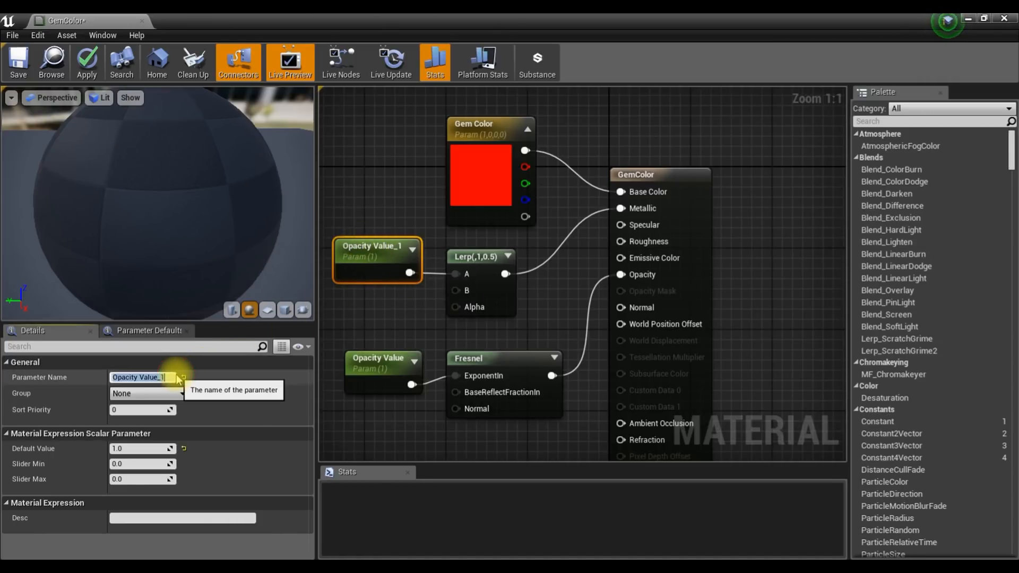
type("Matallic Fro")
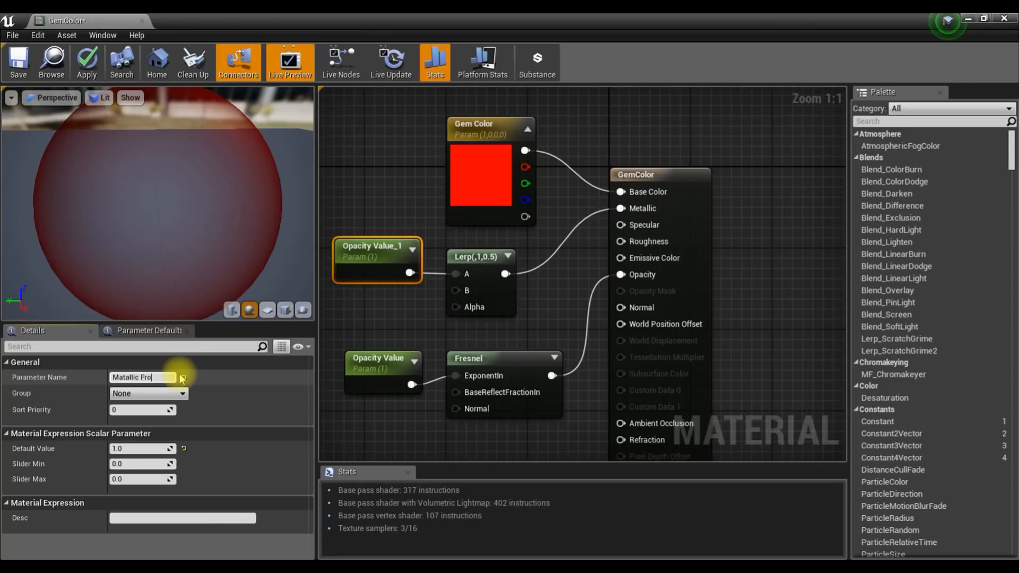
type("nt Value")
key("Return")
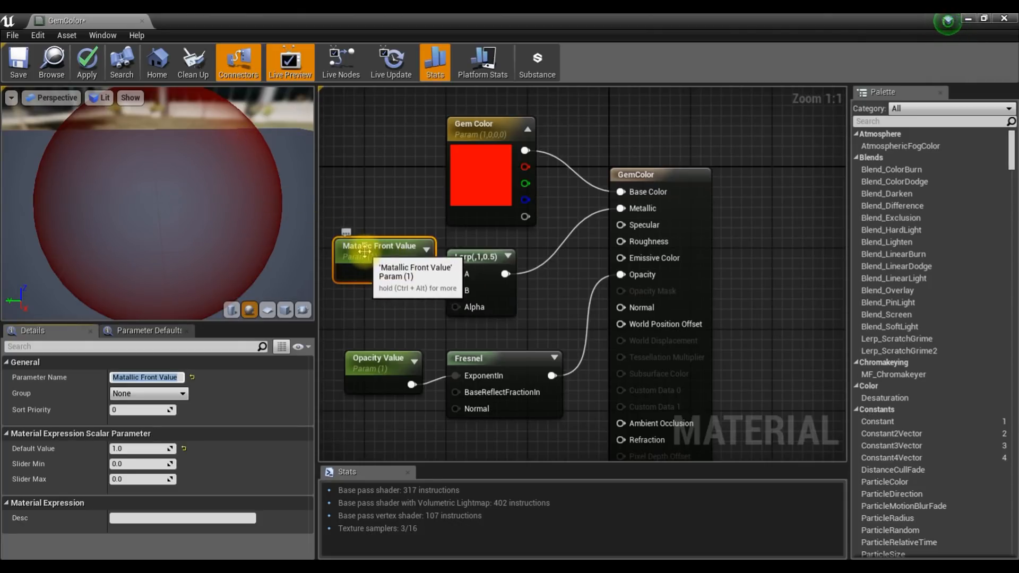
left_click_drag(370, 255, 358, 256)
right_click_drag(397, 320, 438, 296)
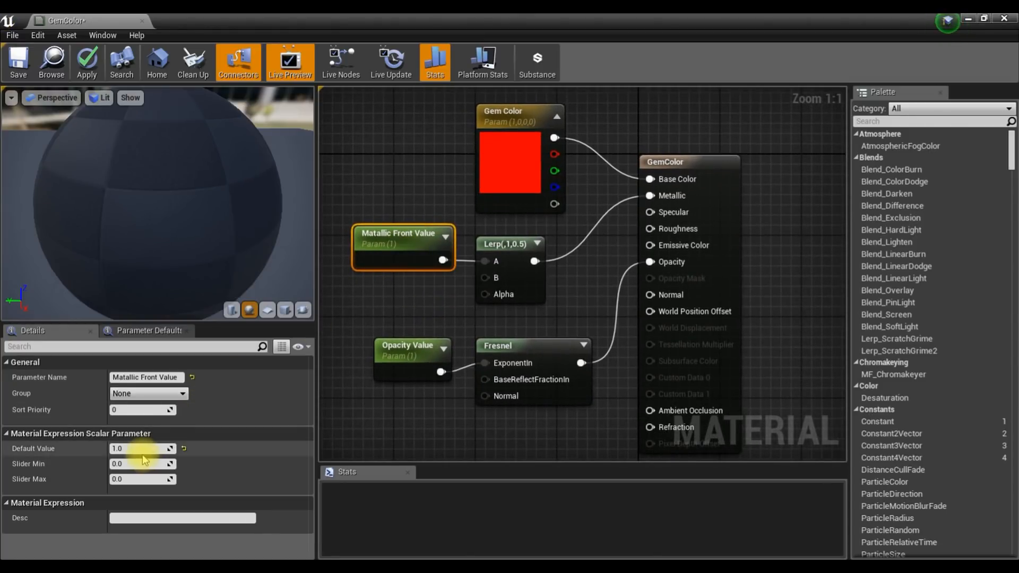
Step: Duplicate the Matallic Front Value parameter, place the copy beneath it, and wire the copy to the Lerp's B input
left_click(381, 243)
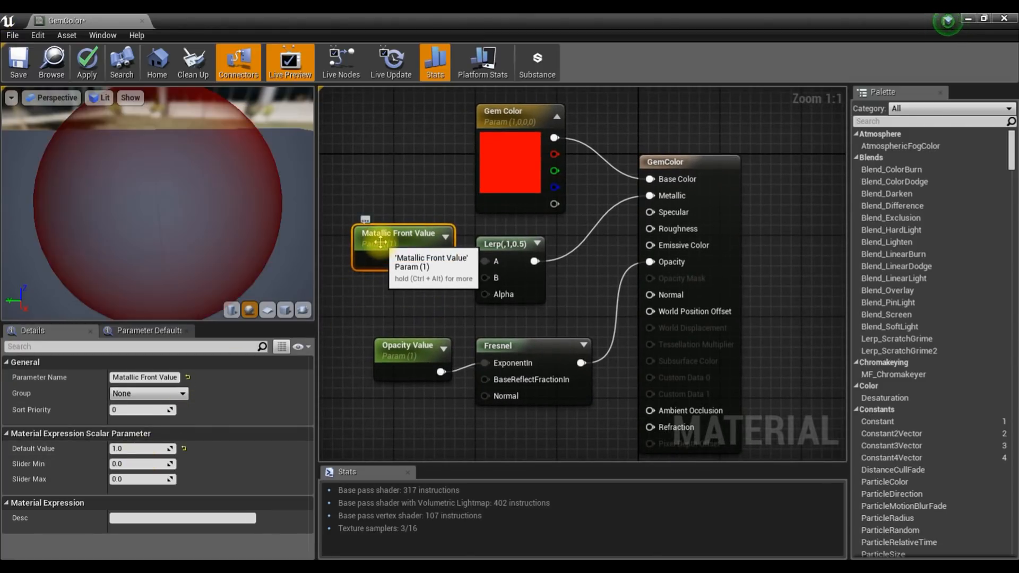
key("ctrl+w")
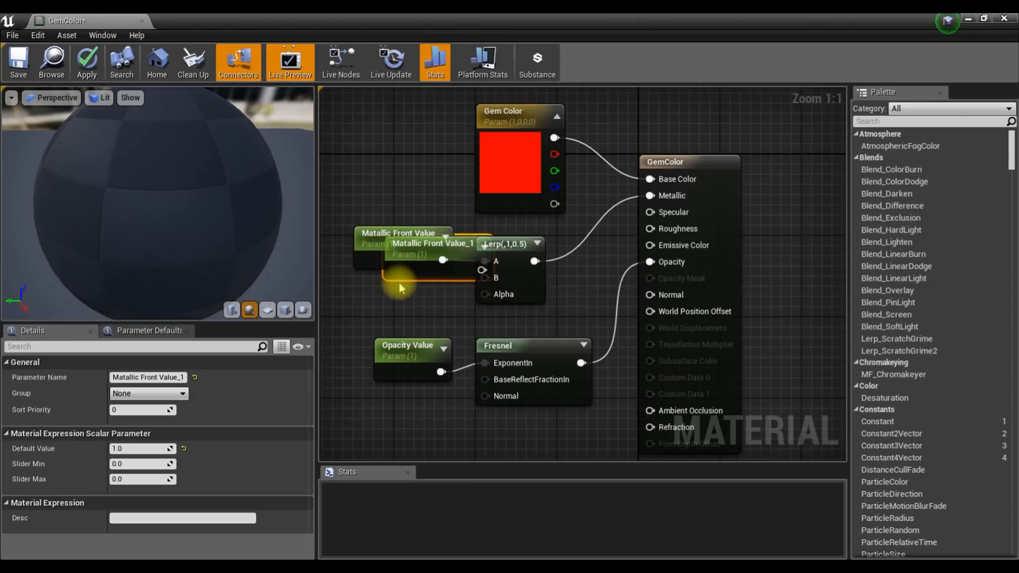
left_click_drag(402, 300, 371, 317)
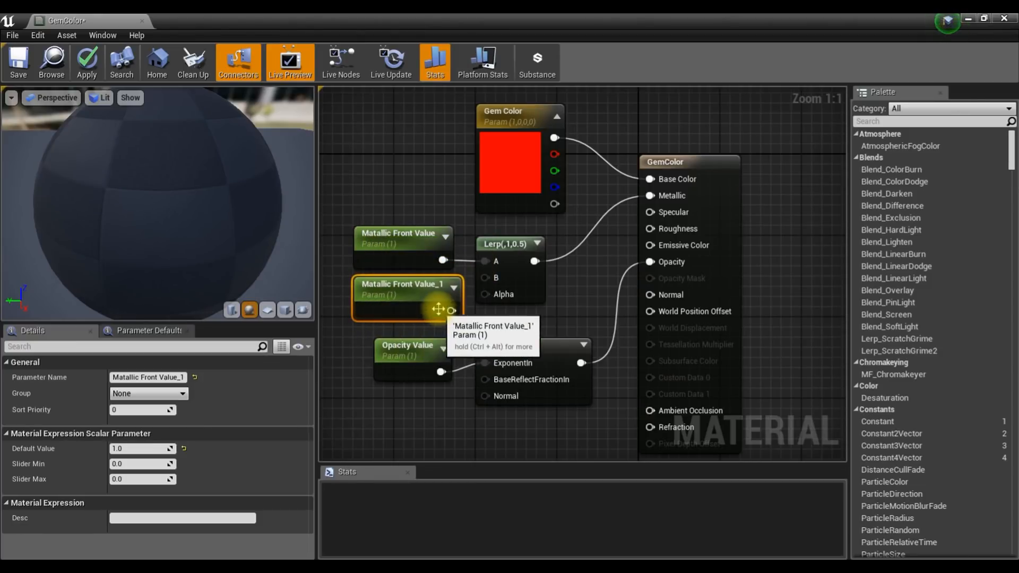
left_click_drag(449, 313, 484, 277)
mouse_move(369, 250)
left_mouse_down()
mouse_move(358, 240)
mouse_move(371, 242)
left_mouse_up()
Step: Rename the parameter wired to the Lerp's B input to Matallic Side Value and set its default value to 0.25
left_click(390, 299)
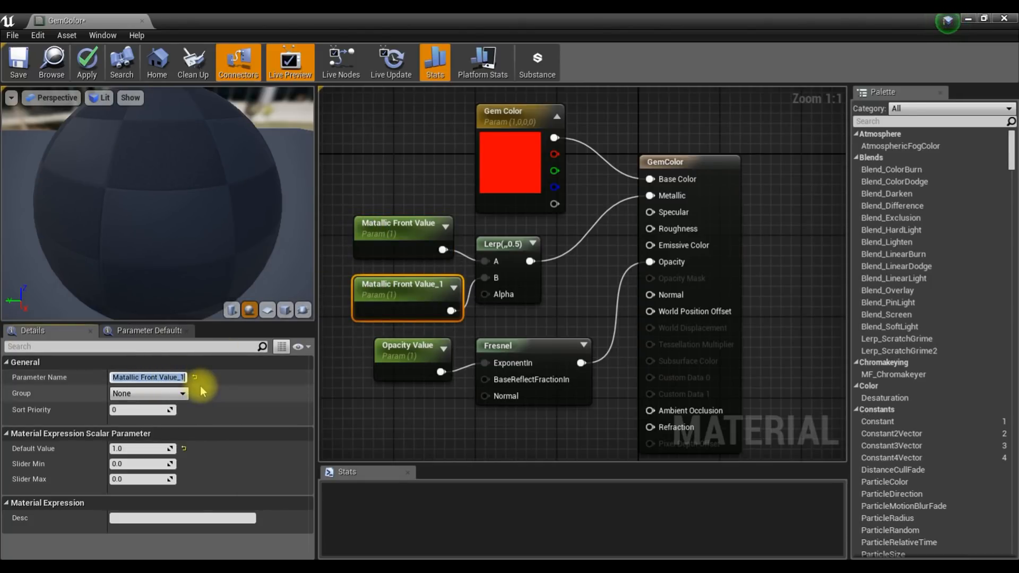
key("Right")
key("BackSpace")
key("Left")
key("Left")
key("Left")
key("Left")
key("Left")
key("Left")
key("BackSpace")
key("BackSpace")
key("BackSpace")
key("BackSpace")
key("BackSpace")
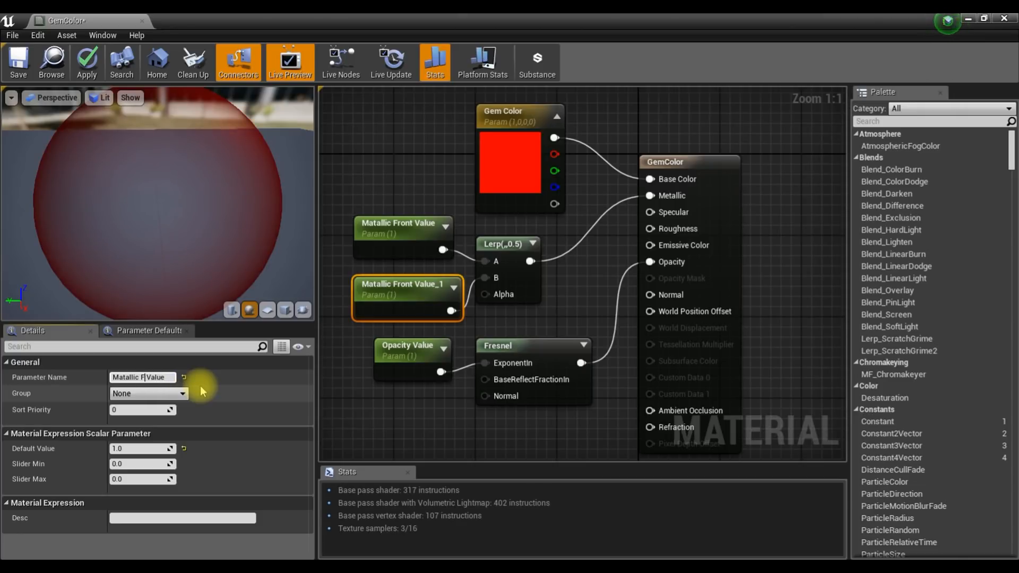
type("Side")
key("Return")
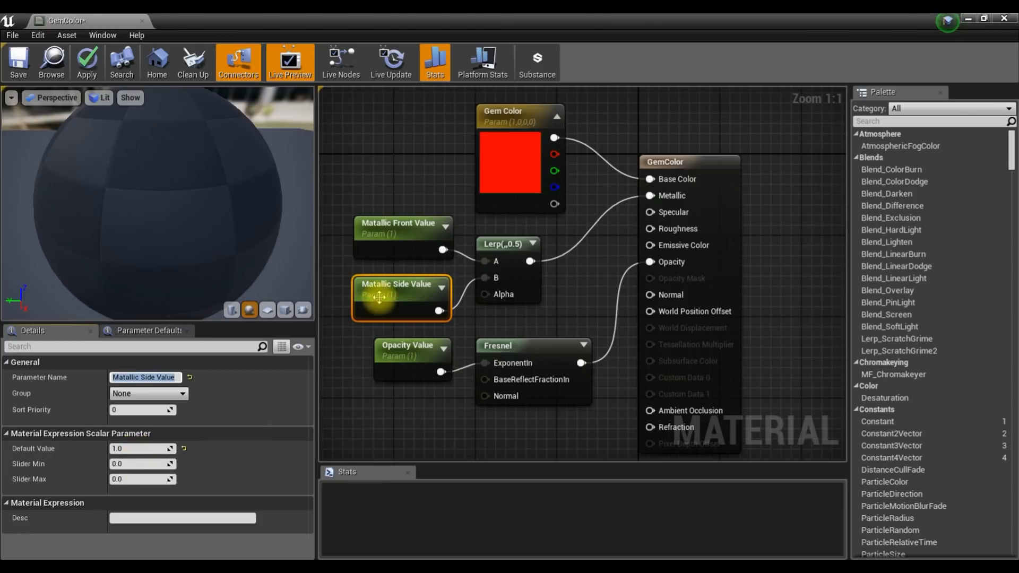
left_click(130, 447)
type("0.25")
Step: Move the GemColor material node further from the other nodes and add a ScalarParameter wired to its Roughness input
right_click_drag(568, 331, 545, 308)
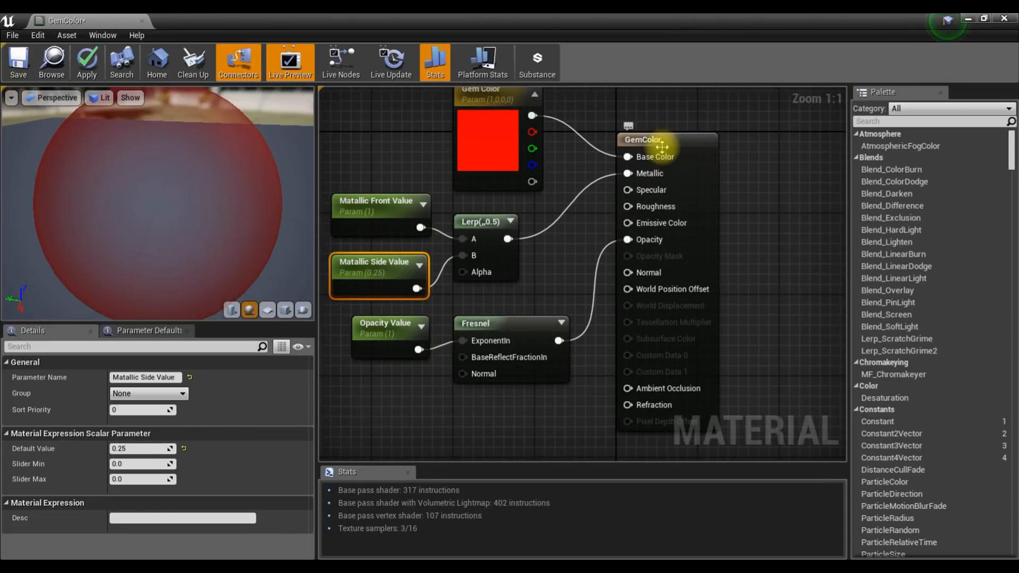
left_click_drag(662, 149, 743, 141)
left_click_drag(710, 206, 631, 238)
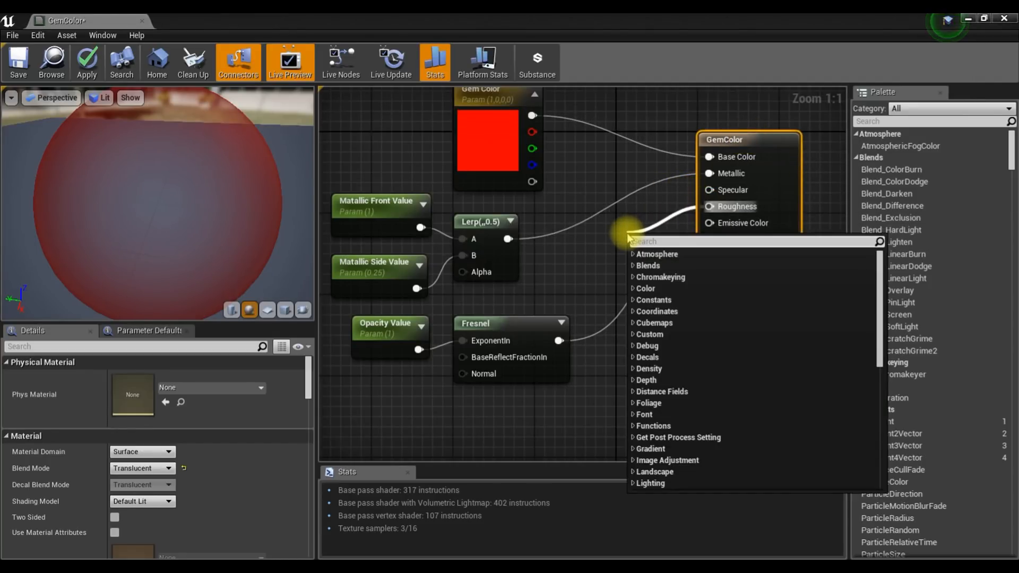
type("scal")
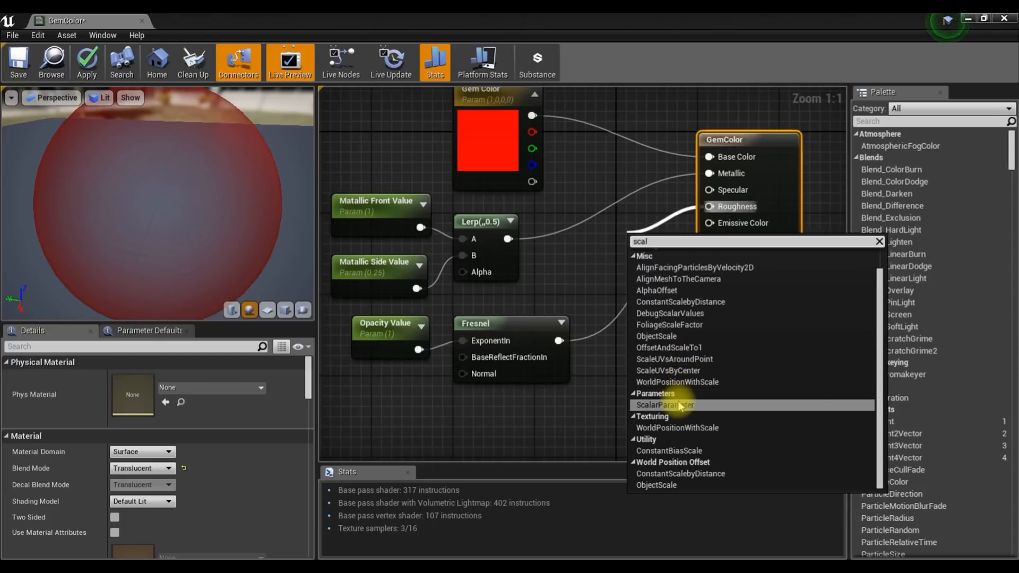
left_click(679, 405)
left_click_drag(643, 255, 602, 251)
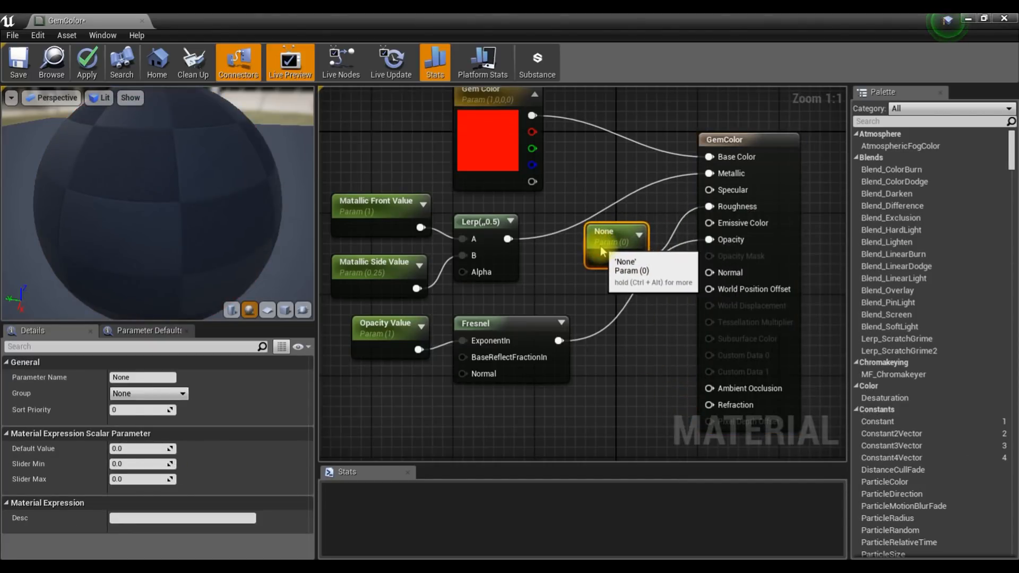
Step: Rename the new scalar parameter to Roughness Value and move its node slightly further from the material node
left_click(154, 377)
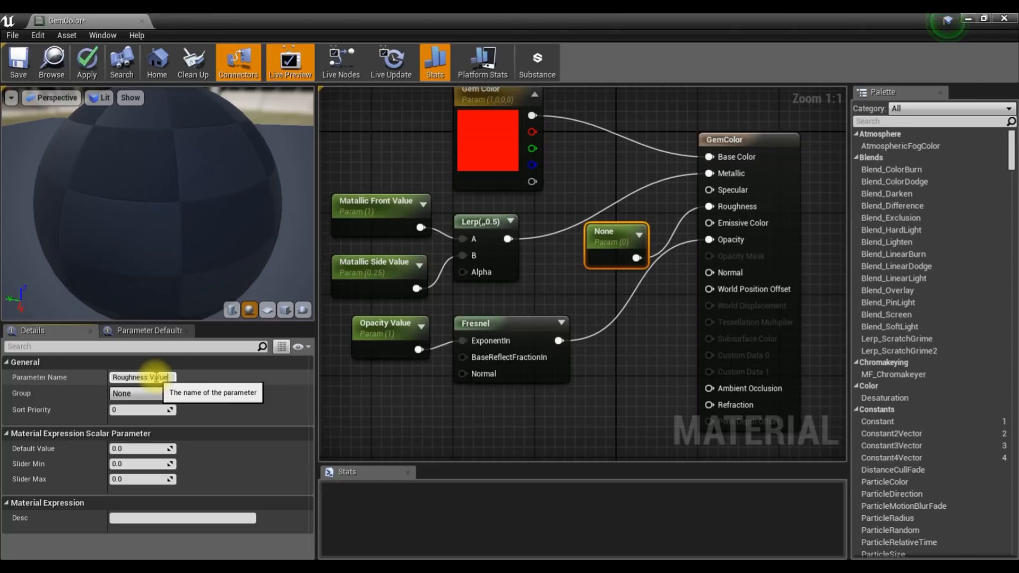
key("Return")
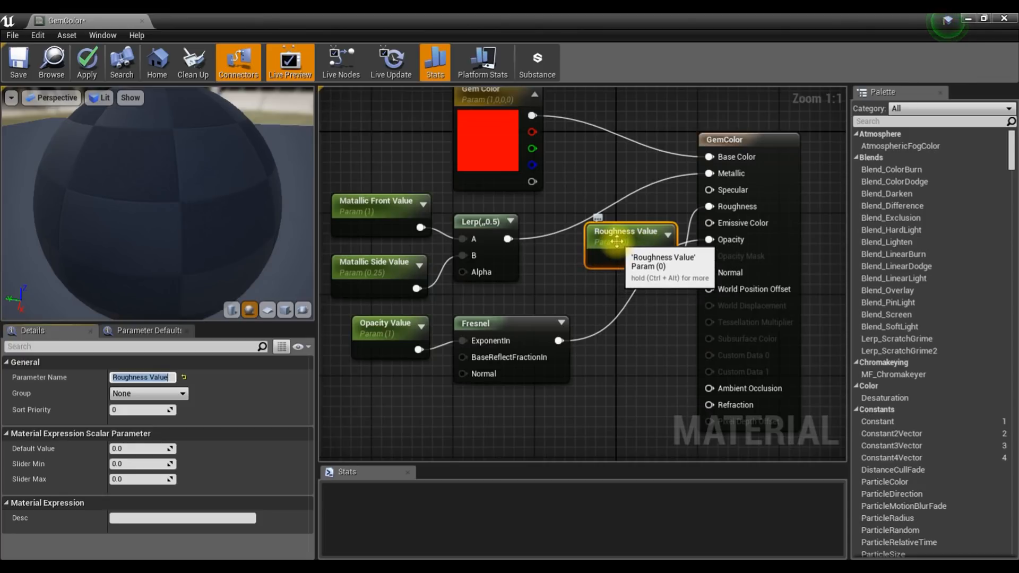
left_click_drag(615, 242, 594, 243)
Step: Inspect the reflections on the preview sphere and set the Roughness Value parameter's default to 0.15
mouse_move(221, 227)
left_mouse_down()
mouse_move(239, 228)
mouse_move(228, 227)
left_mouse_up()
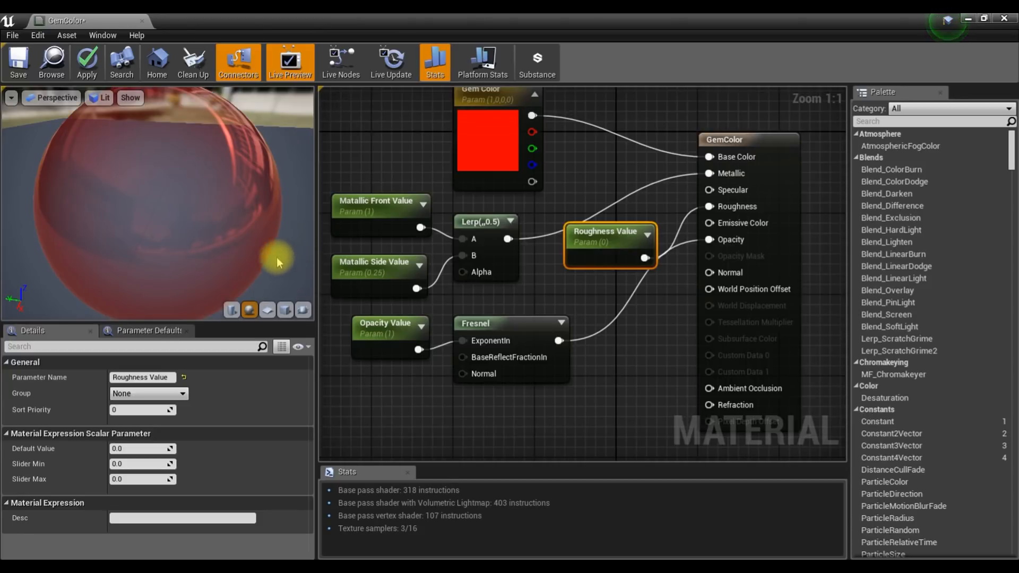
left_click_drag(265, 258, 231, 249)
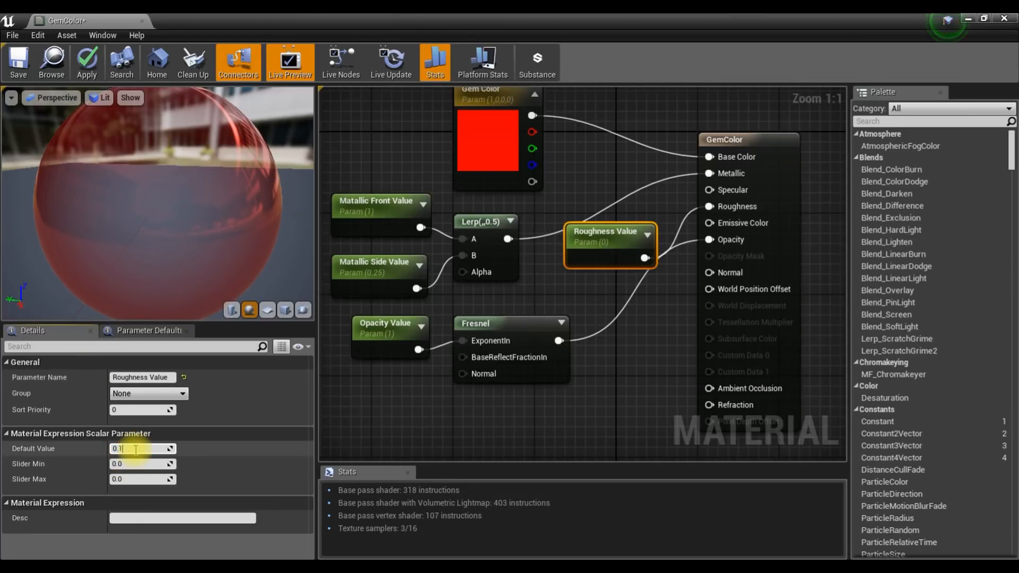
key("Return")
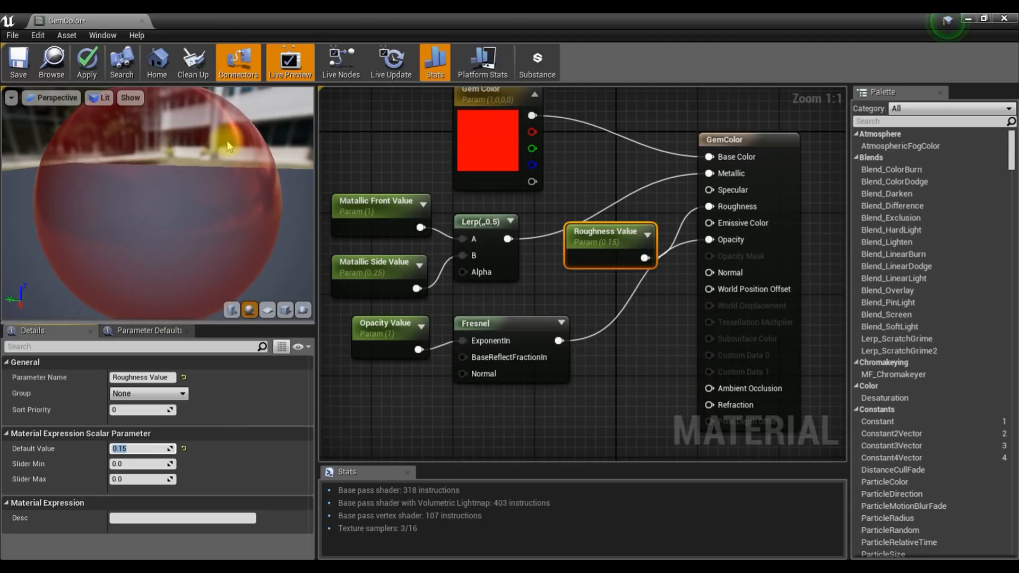
Step: Move the Gem Color node and the metallic Lerp group higher in the graph to open space above Fresnel
right_click_drag(604, 348, 608, 411)
left_click_drag(491, 150, 488, 191)
right_click_drag(476, 316, 481, 189)
left_click_drag(328, 195, 538, 298)
left_click_drag(520, 258, 521, 186)
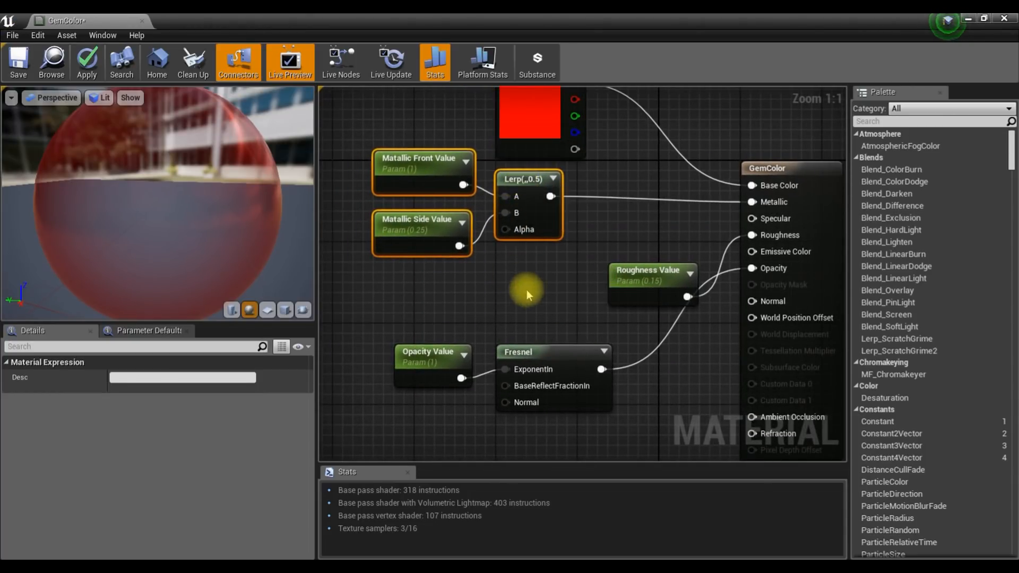
Step: Move the Opacity Value and Fresnel nodes lower and place the Roughness Value node just above Fresnel
right_click_drag(527, 289, 497, 229)
left_click_drag(407, 270, 481, 368)
left_click_drag(599, 219, 492, 318)
right_click_drag(484, 243, 490, 292)
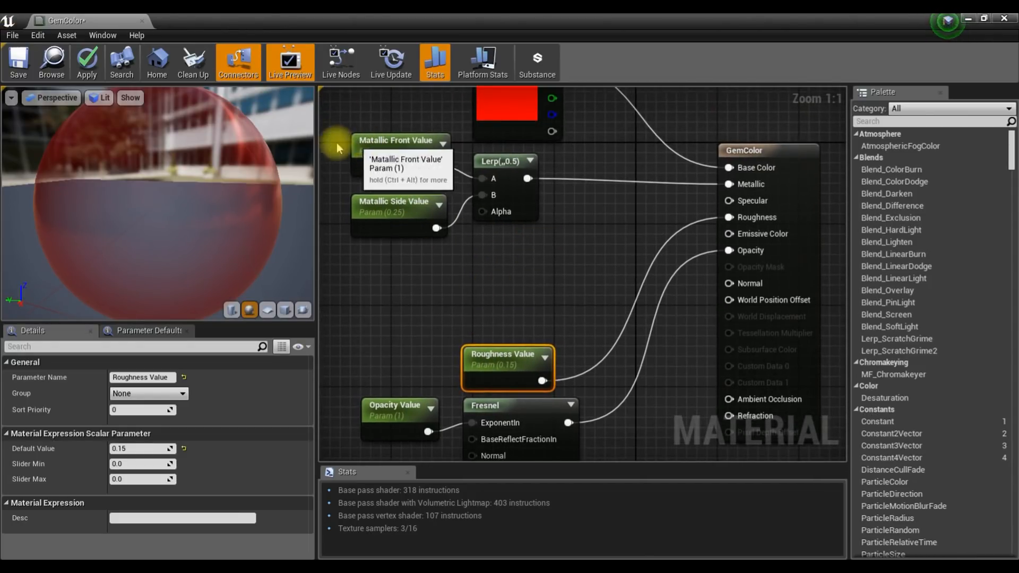
Step: Duplicate the two metallic parameters with their Lerp, wire the copied Lerp to Specular, and place the group below the original
left_click_drag(332, 150, 533, 270)
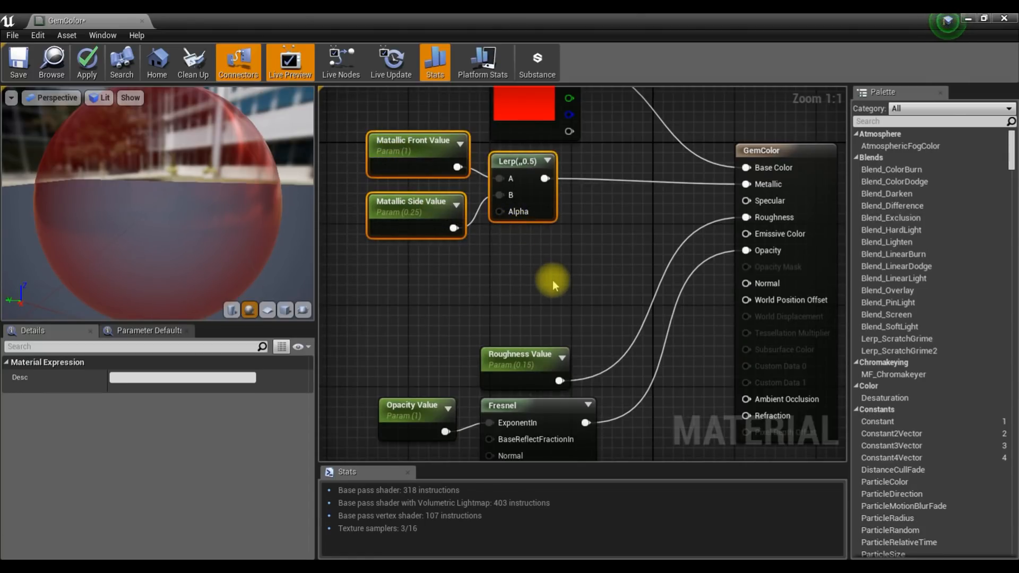
key("ctrl+c")
key("ctrl+v")
left_click_drag(644, 277, 749, 203)
right_click_drag(491, 280, 521, 226)
left_click_drag(498, 221, 468, 230)
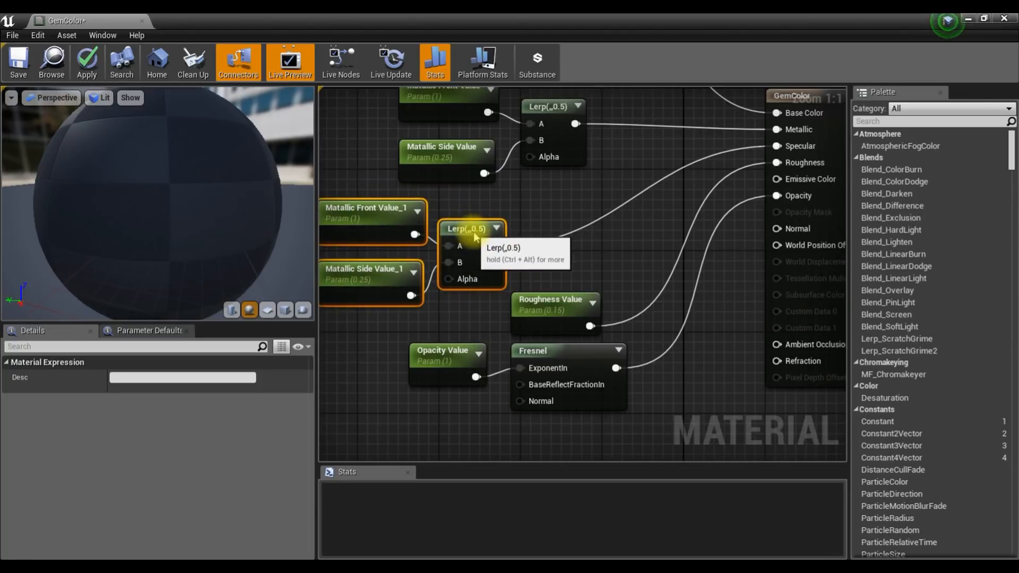
Step: Rename the copied parameters on the specular Lerp to Specular Front Value for A and Specular Side Value for B
left_click(366, 211)
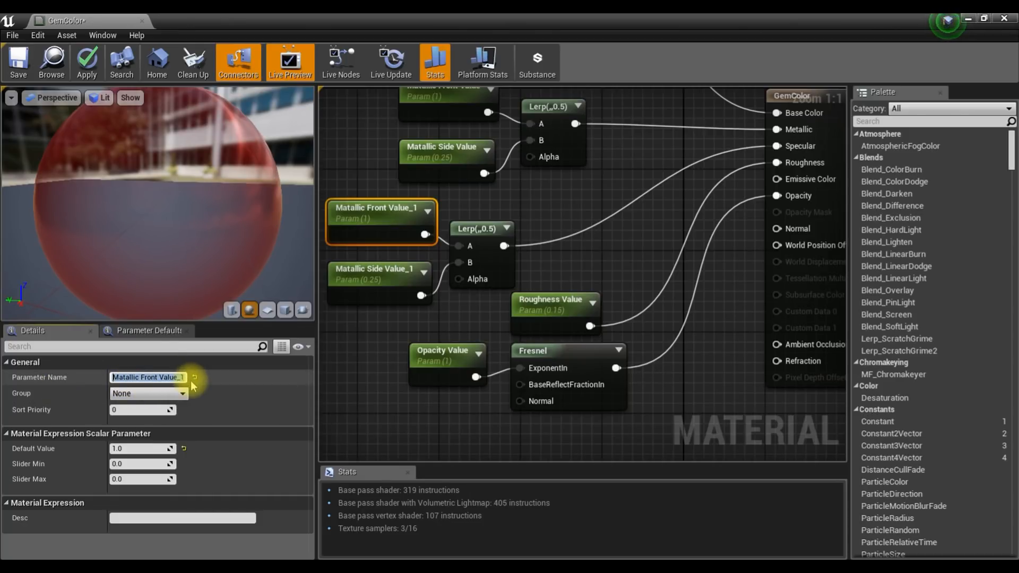
type("Specular Front Value")
key("Return")
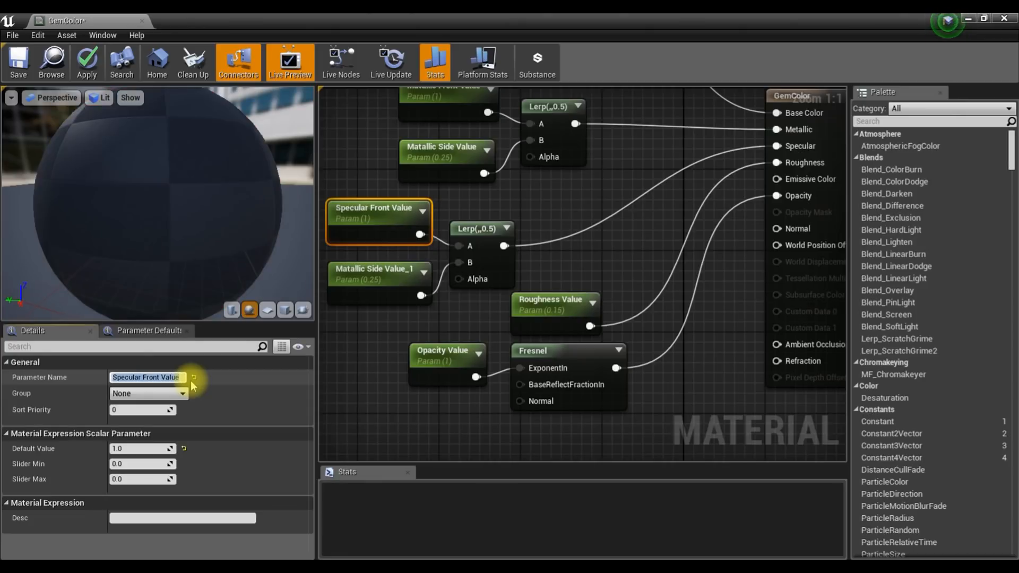
left_click(337, 282)
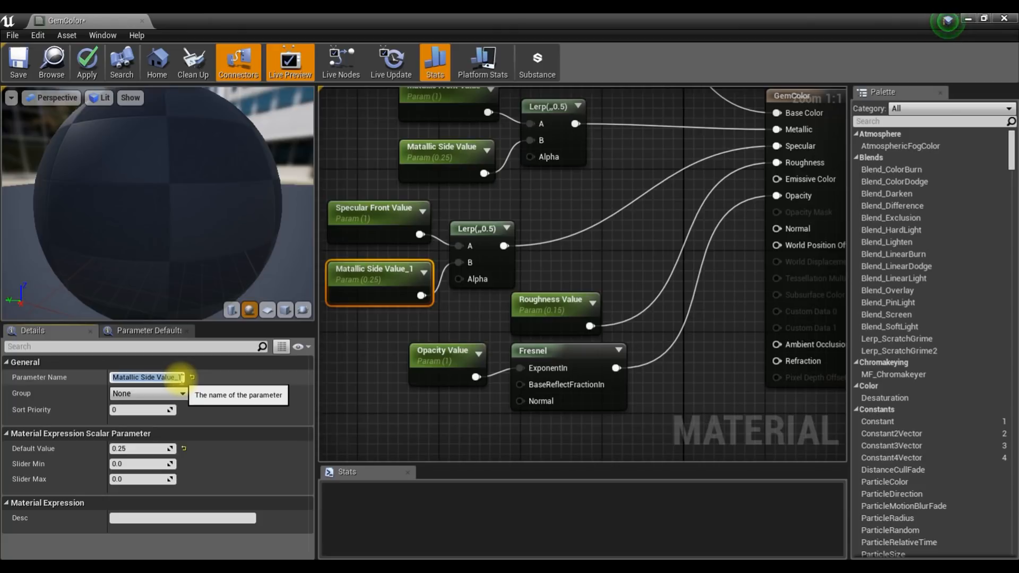
type("Specular Side Value")
key("Return")
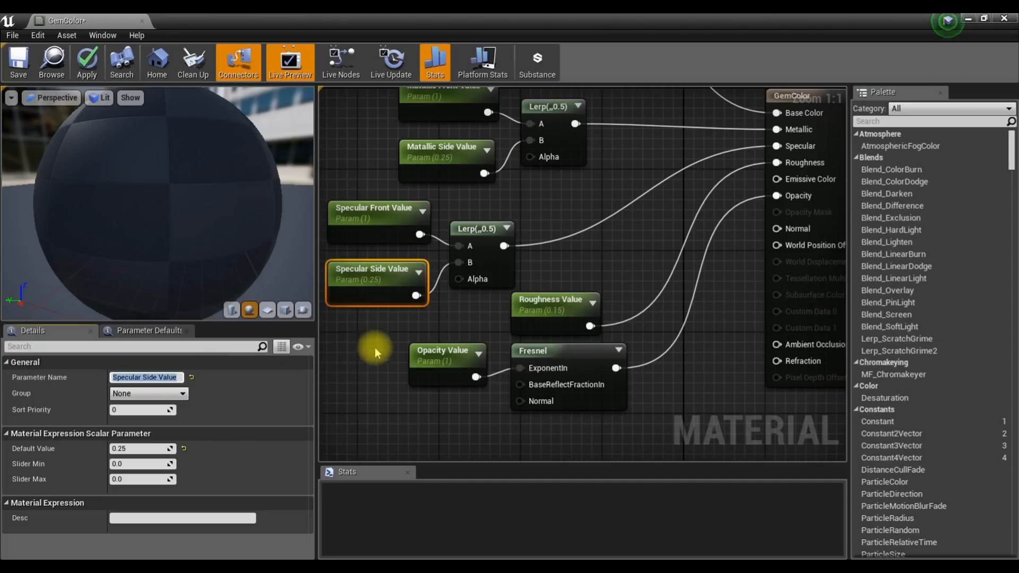
Step: Enlarge the node graph area by shrinking the Stats area and examine the material on the preview sphere
right_click_drag(629, 240, 601, 285)
scroll(625, 276, "down", 1)
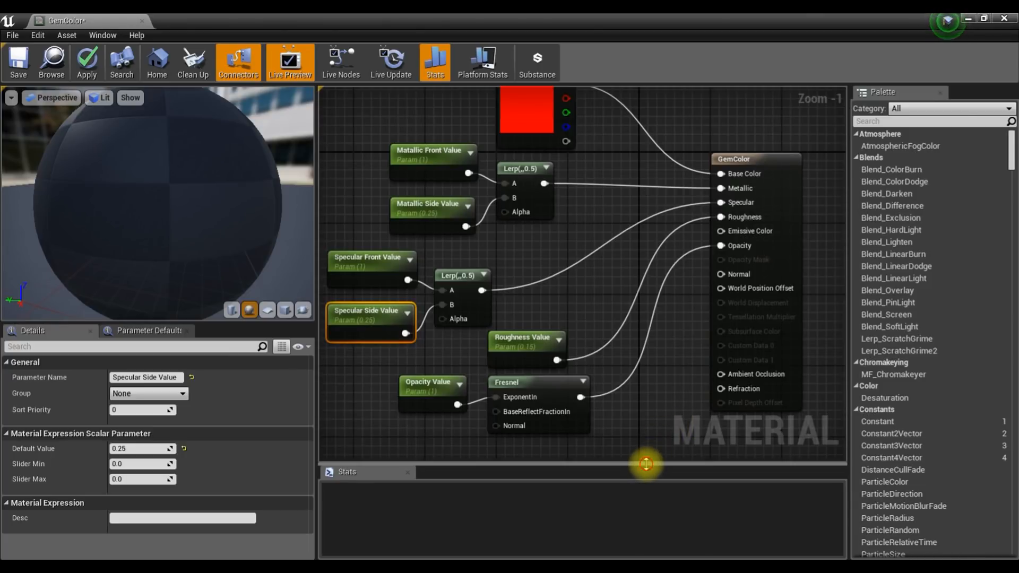
left_click_drag(646, 465, 646, 485)
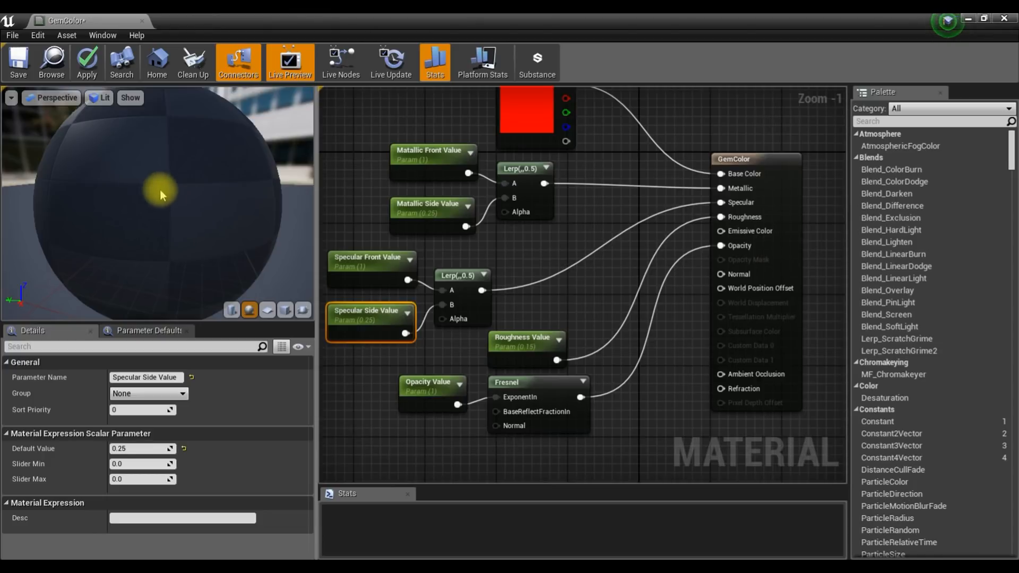
left_click_drag(215, 186, 244, 190)
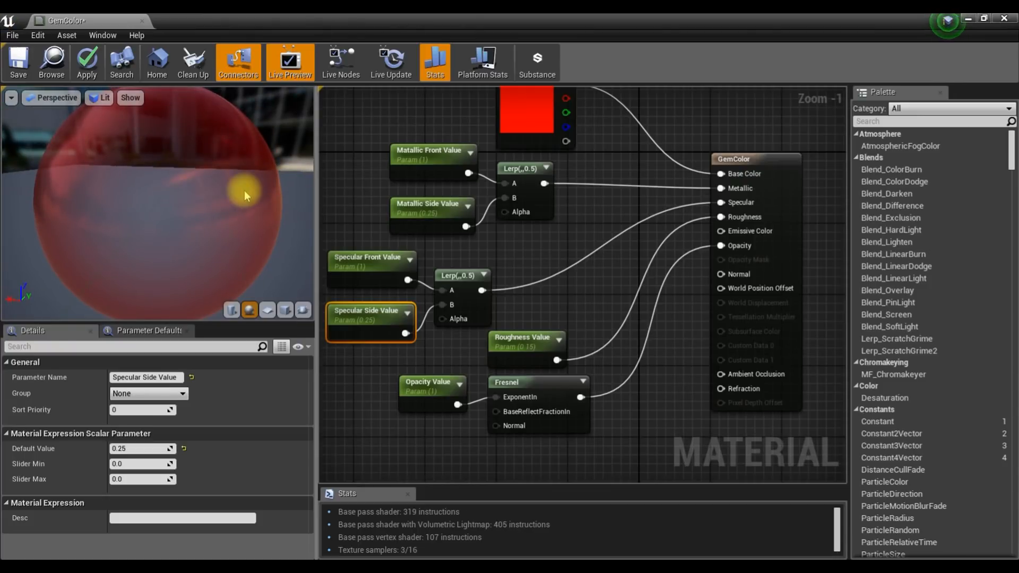
Step: Duplicate the two specular parameters with their Lerp, wire the copied Lerp to Refraction, and place the group below Fresnel
right_click_drag(578, 290, 594, 232)
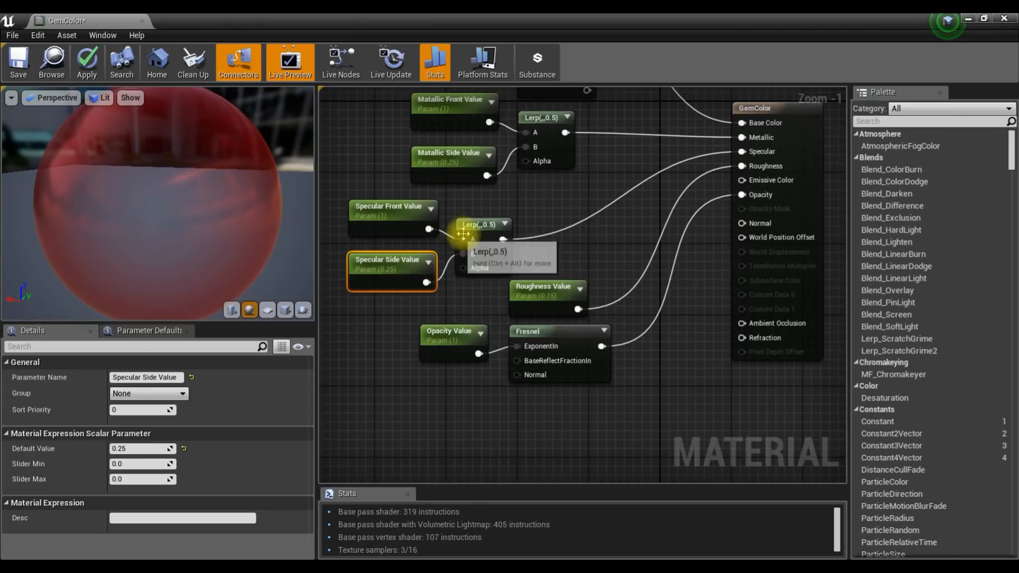
left_click_drag(325, 210, 354, 225)
right_click_drag(425, 246, 357, 224)
left_click_drag(484, 259, 532, 265)
key("ctrl+w")
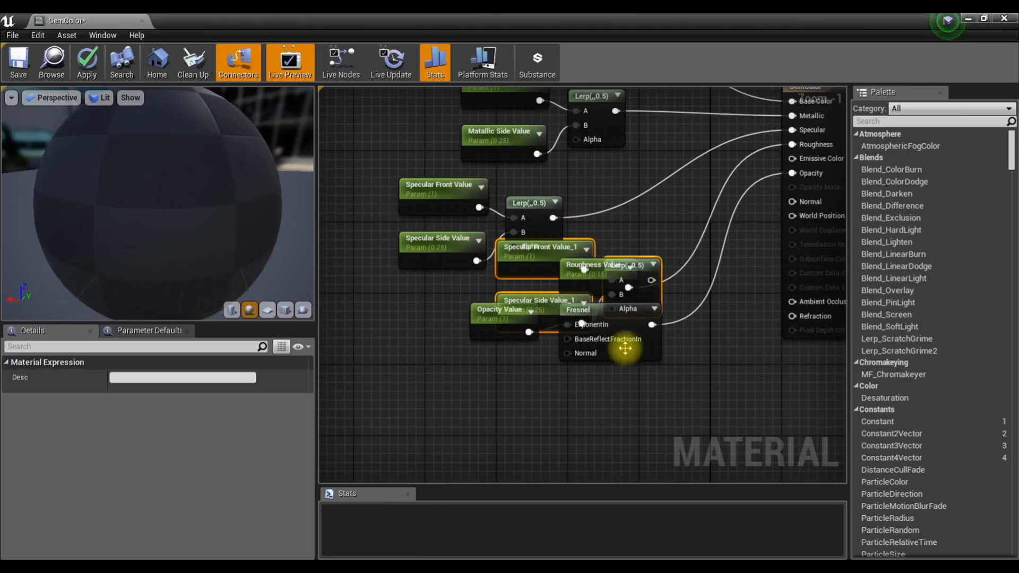
left_click_drag(643, 260, 793, 317)
right_click_drag(721, 423, 707, 377)
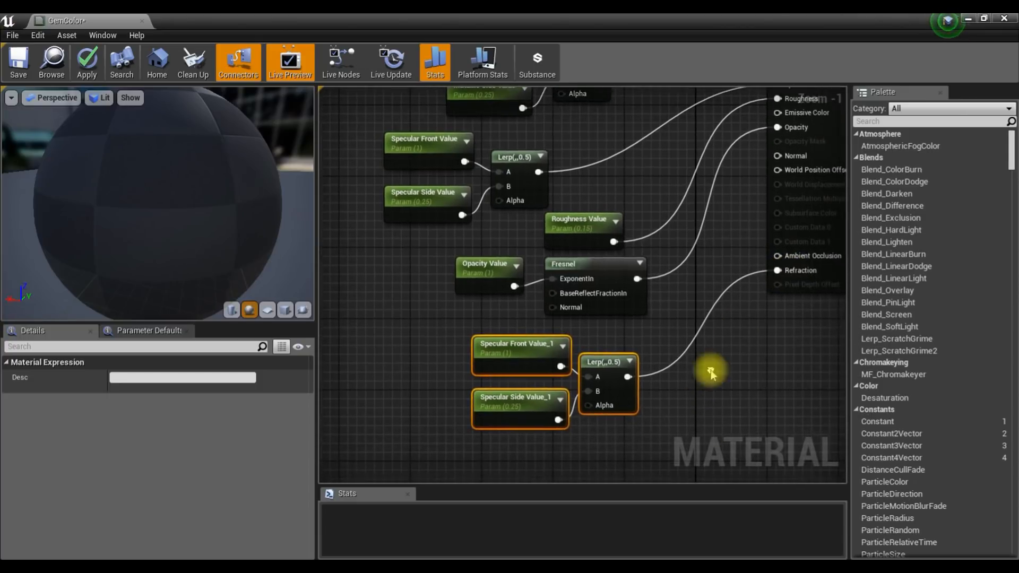
Step: Rename the copied parameters on the refraction Lerp to Reflection Front Value for A and Reflection Side Value for B
left_click(519, 352)
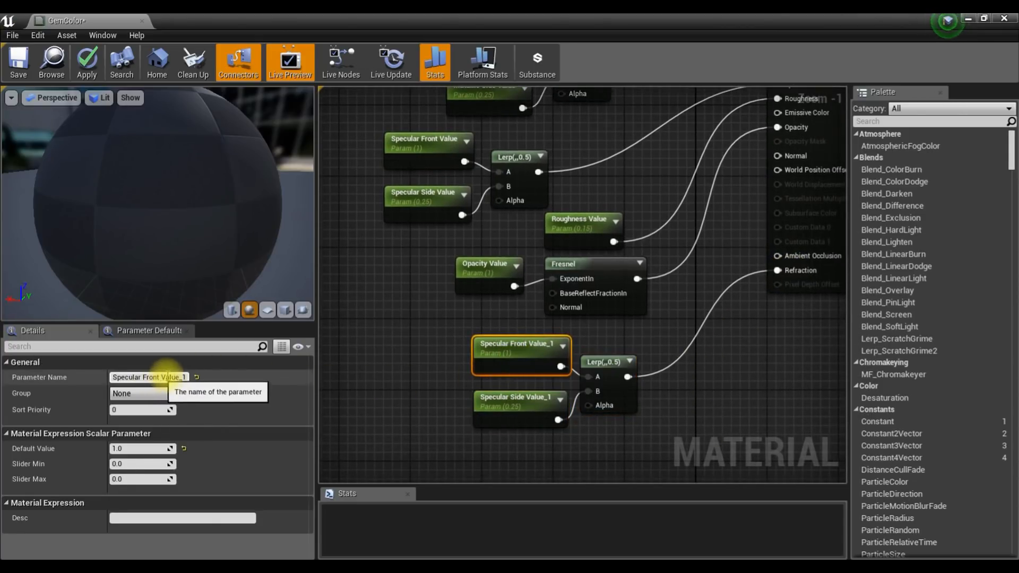
left_click(180, 378)
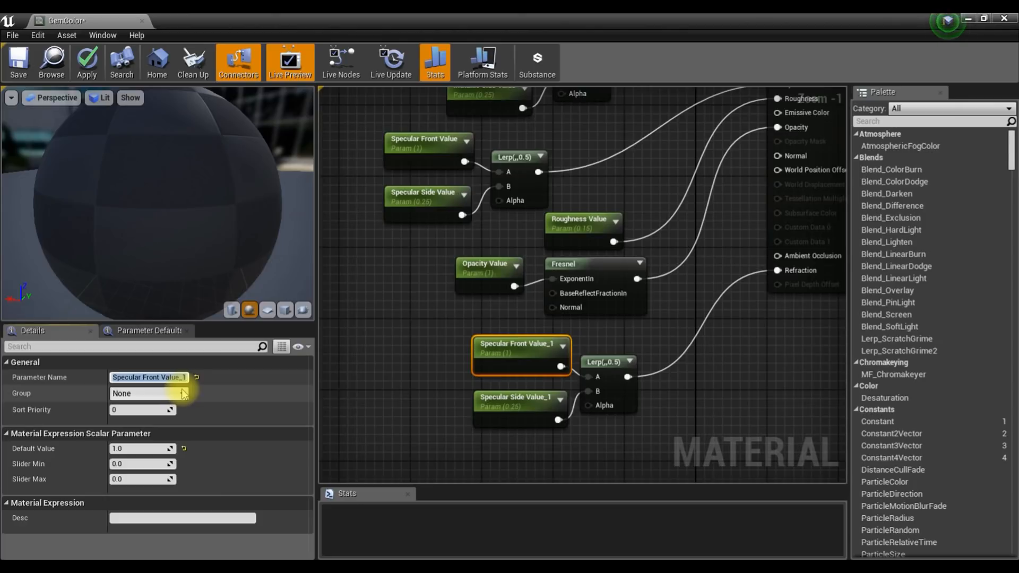
type("Reflection F")
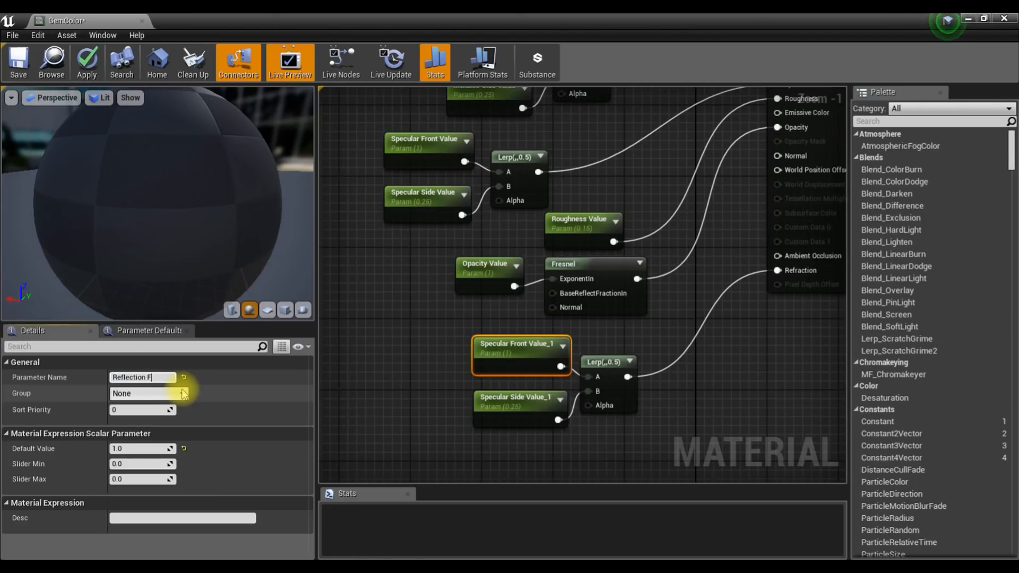
type("ront Value")
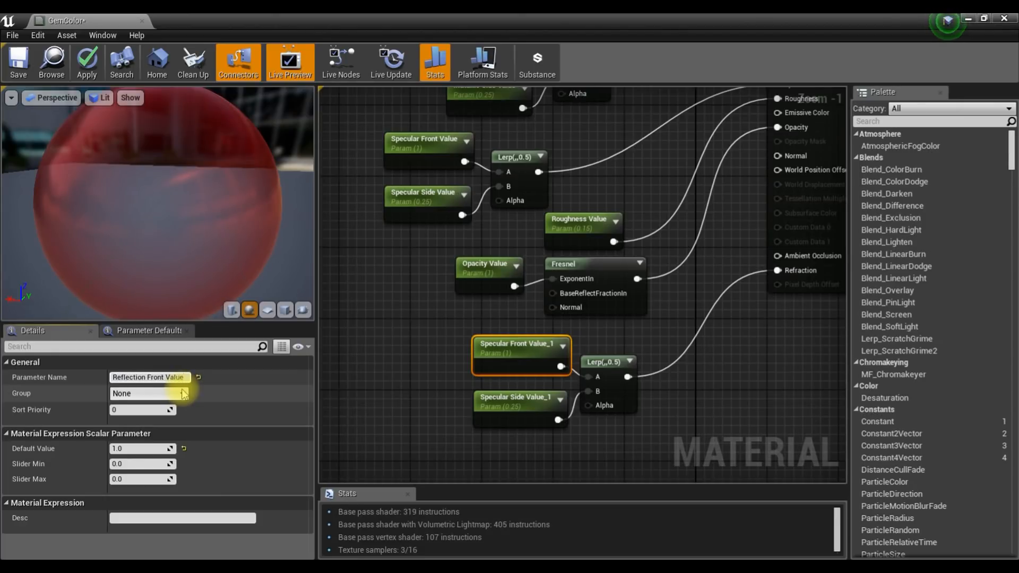
key("Return")
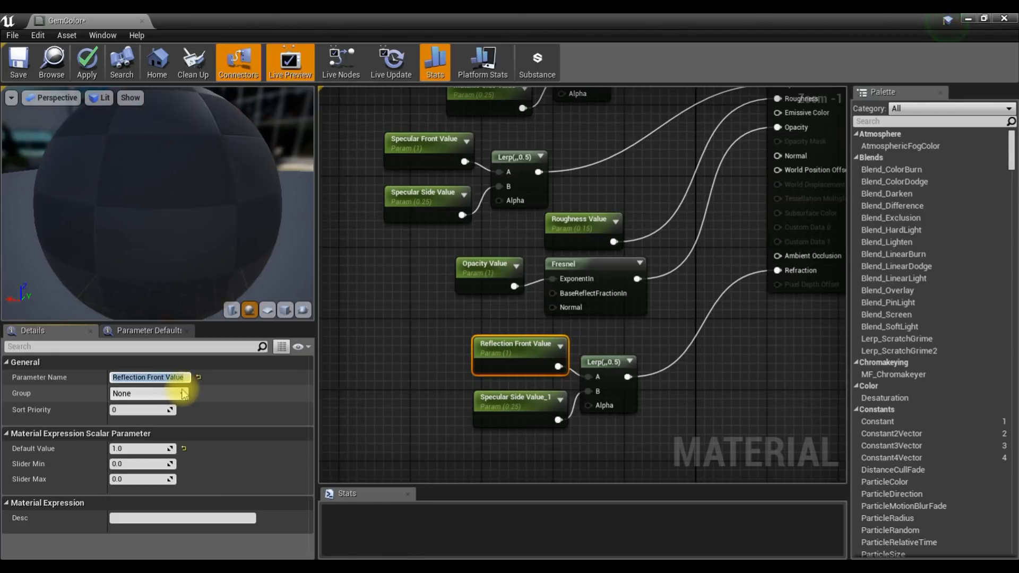
left_click(523, 402)
left_click(164, 376)
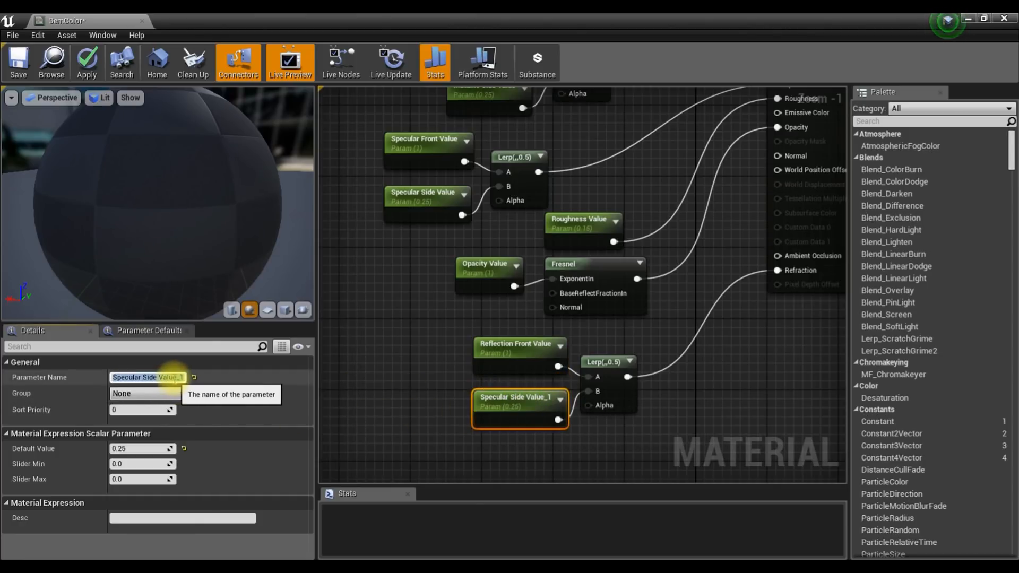
type("Reflecti")
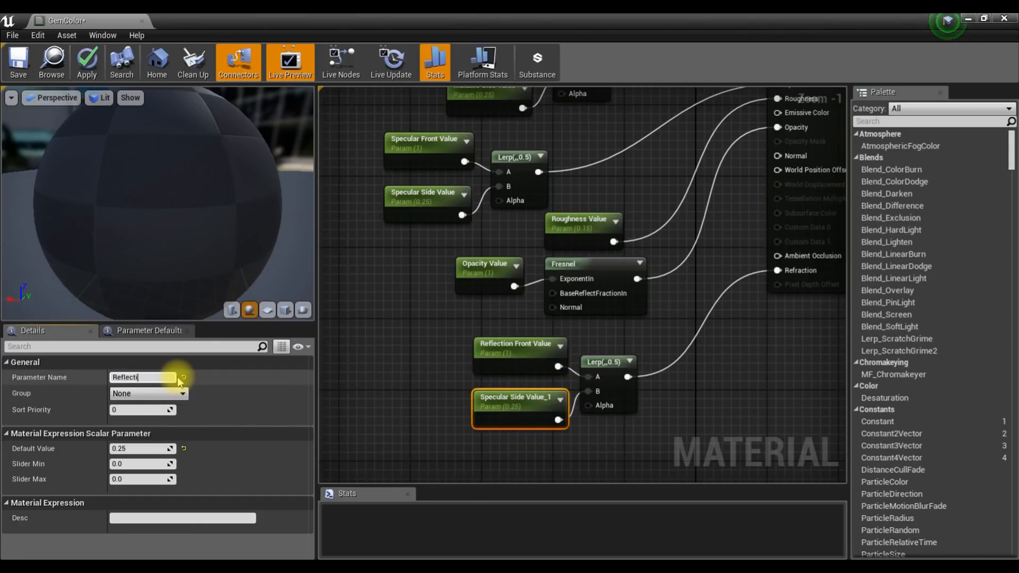
type("on Side Value")
key("Return")
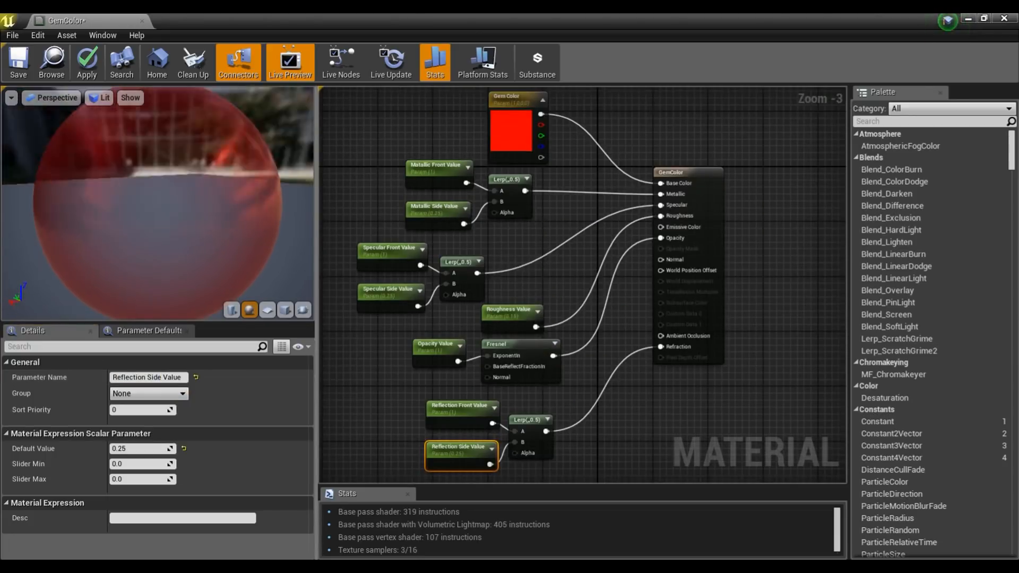
Step: Apply the GemColor material changes, save all assets, and close the material editor
mouse_move(157, 204)
left_mouse_down()
mouse_move(114, 179)
mouse_move(83, 212)
mouse_move(99, 208)
mouse_move(120, 174)
mouse_move(141, 200)
mouse_move(157, 195)
left_mouse_up()
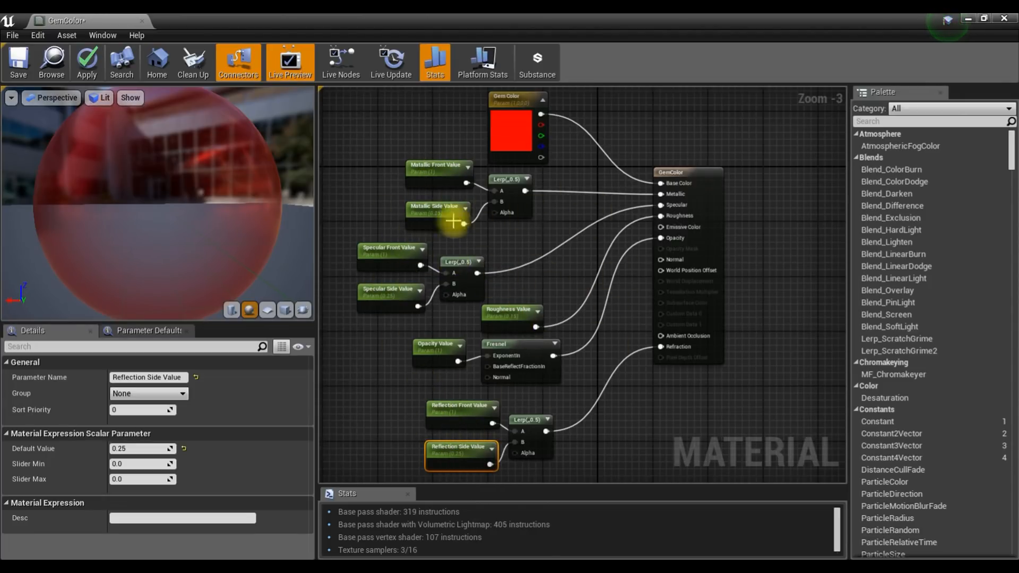
left_click(88, 74)
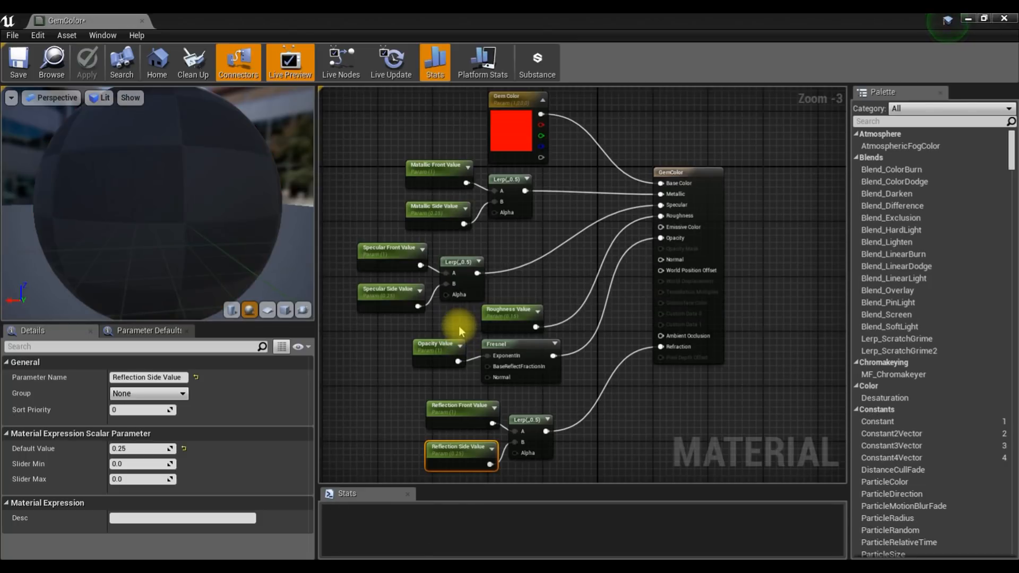
left_click(11, 36)
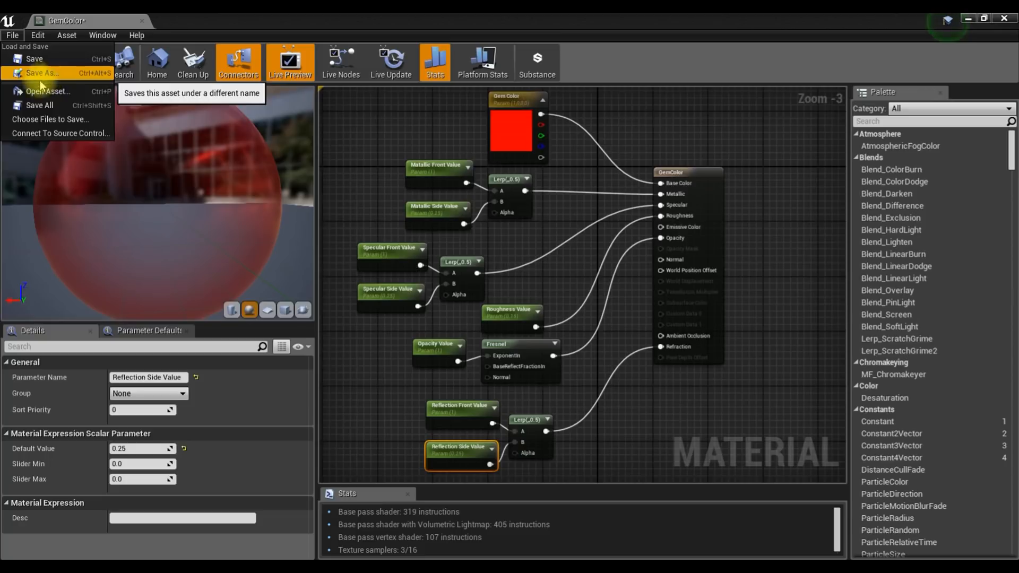
left_click(41, 107)
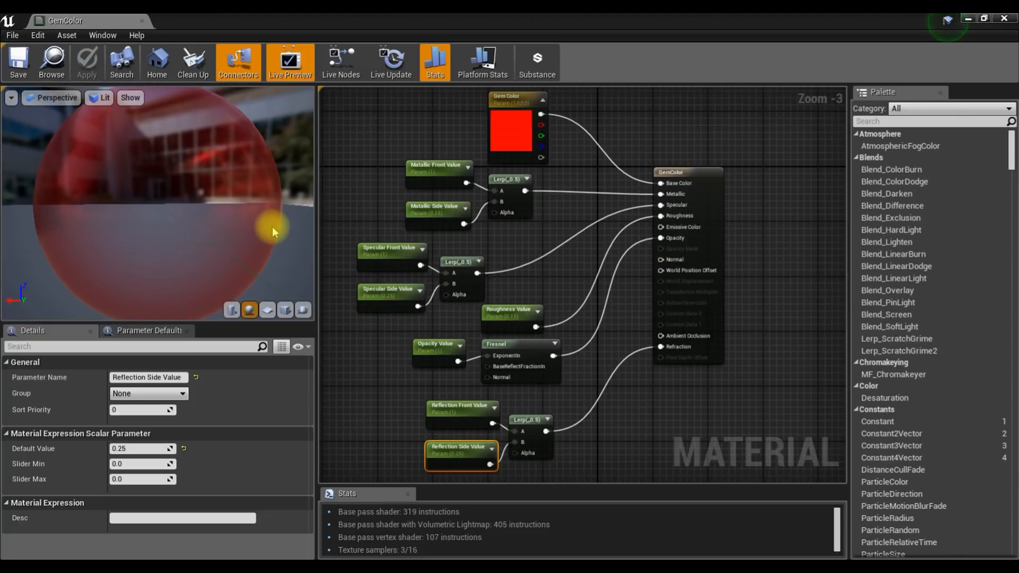
left_click(1005, 20)
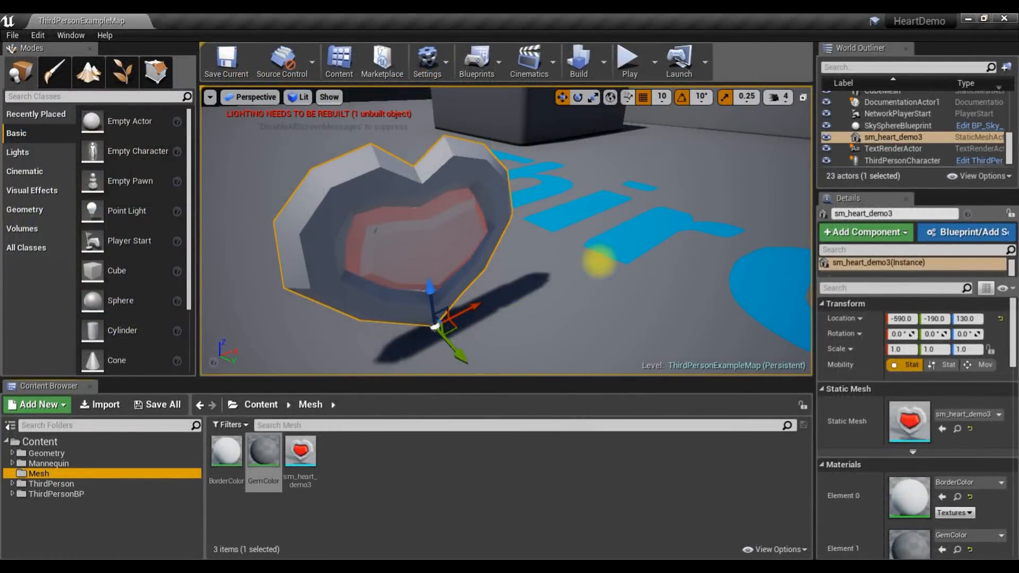
Step: Open the BorderColor material, move its colour parameter clear of the output node, and name it Border Color
left_click_drag(548, 315, 537, 313)
right_click_drag(537, 313, 408, 222)
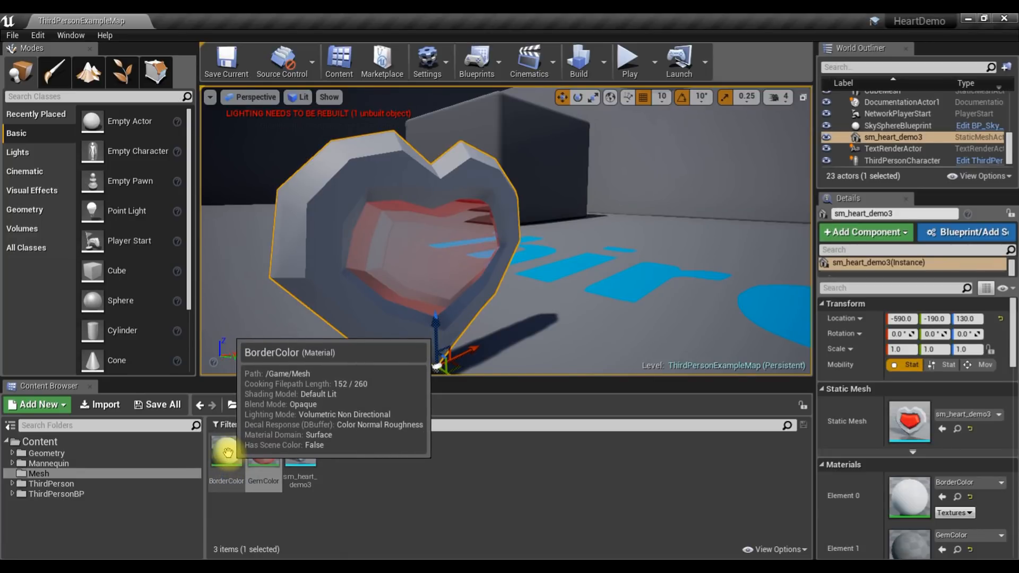
double_click(228, 452)
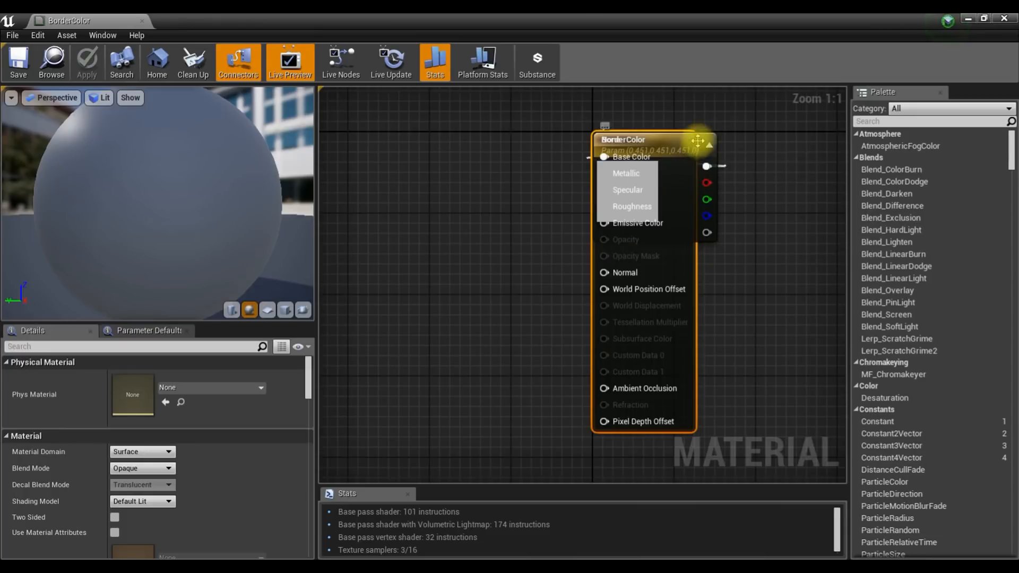
left_click_drag(706, 137, 473, 141)
double_click(458, 143)
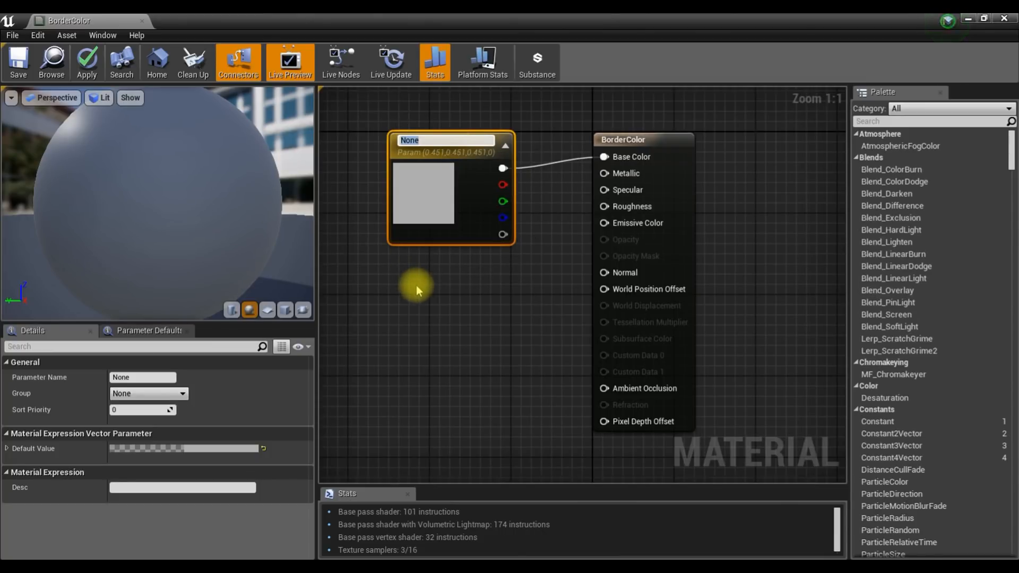
type("Border Color")
key("Return")
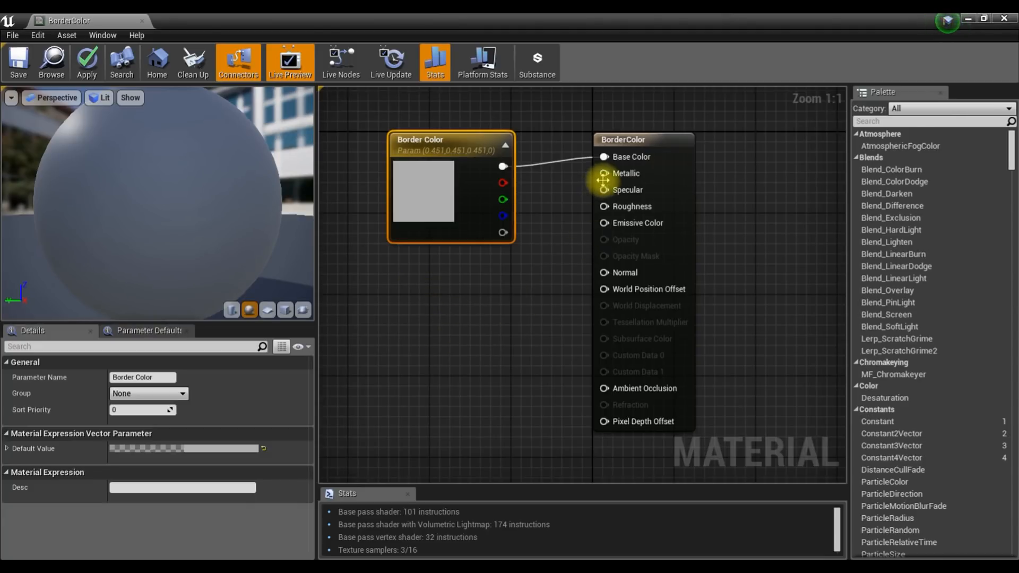
Step: Add a ScalarParameter wired to Metallic, place it below the Border Color node, and name it Metallic Value
left_click_drag(604, 173, 491, 296)
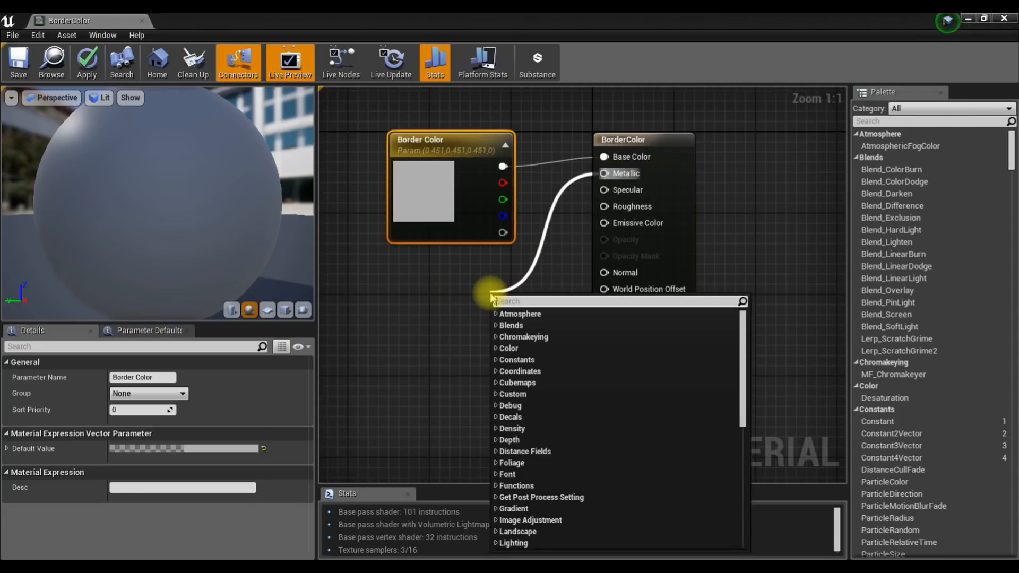
type("scal")
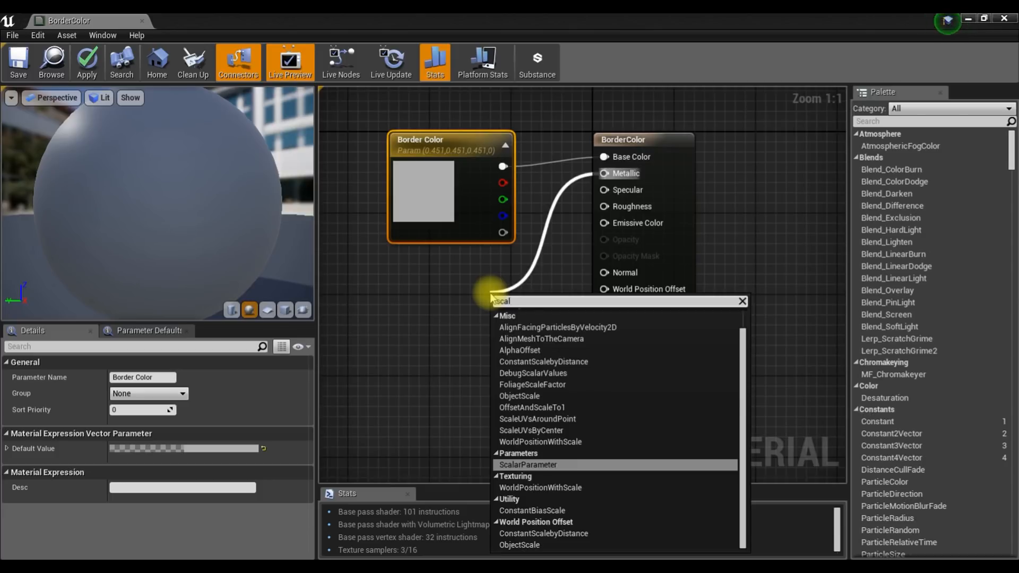
left_click(549, 465)
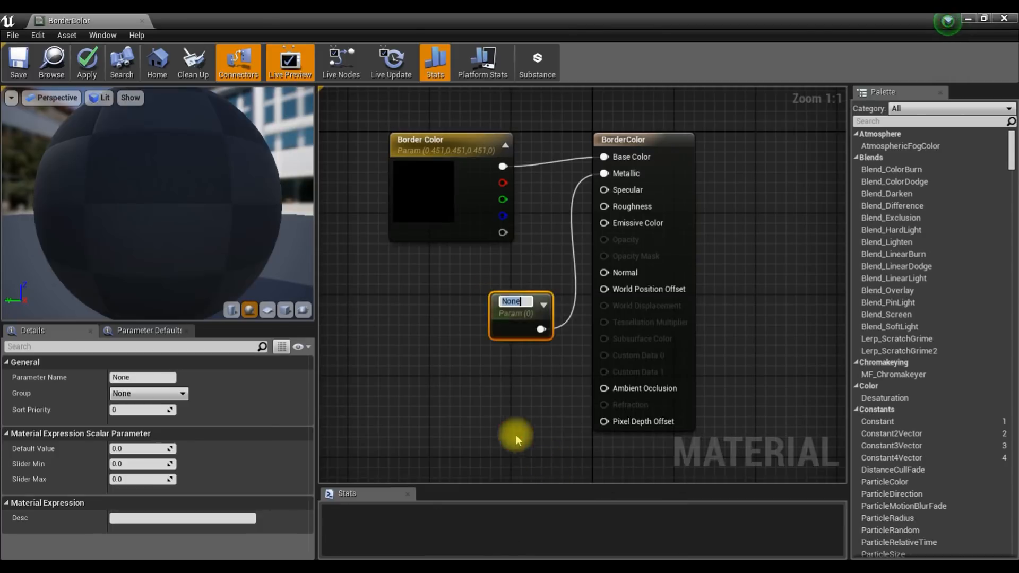
left_click_drag(502, 313, 444, 285)
left_click(142, 377)
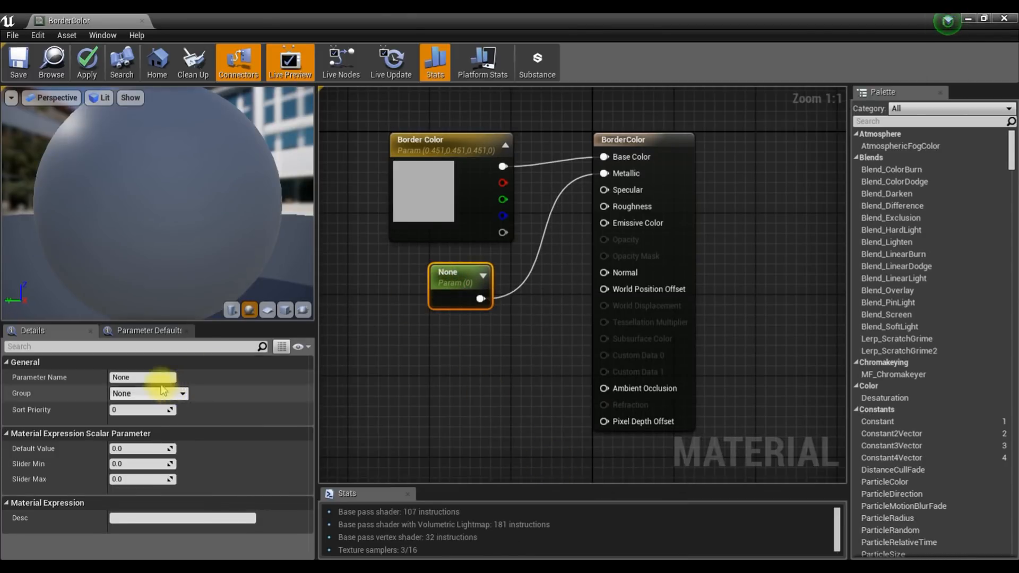
type("Metal")
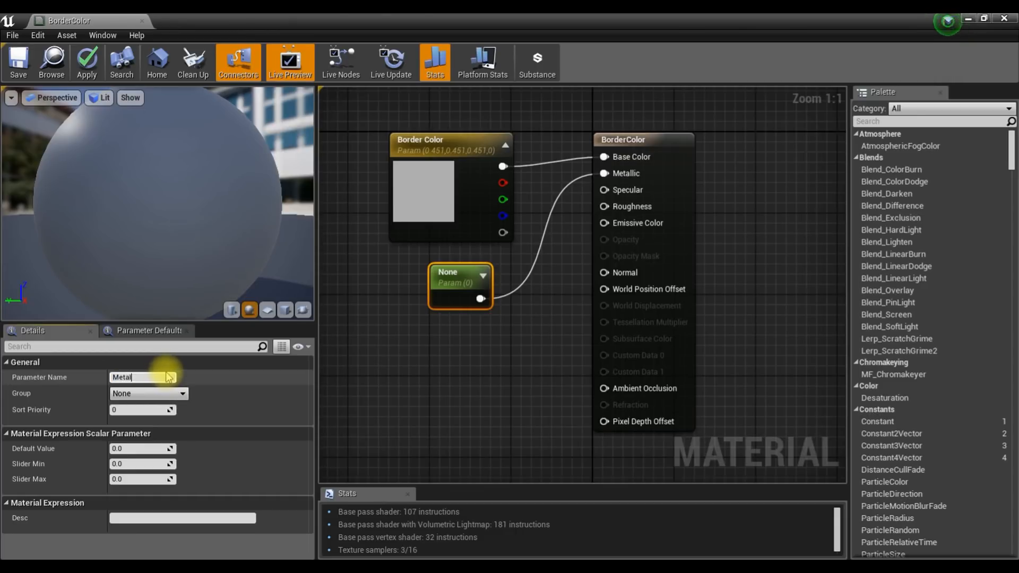
type("lic Value")
key("Return")
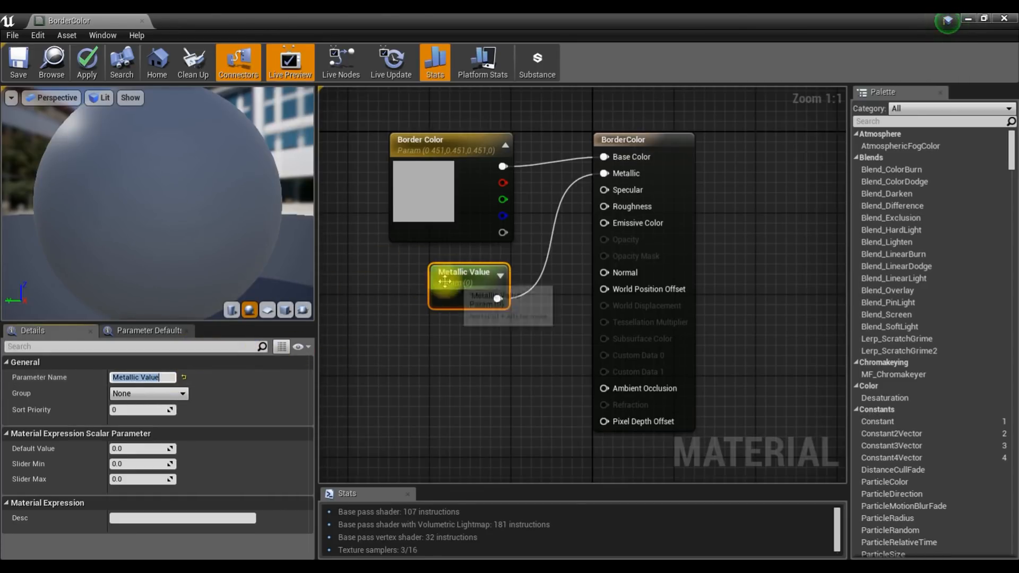
Step: Set the Metallic Value parameter's default to 1.0 and examine the material on the preview sphere
left_click(145, 448)
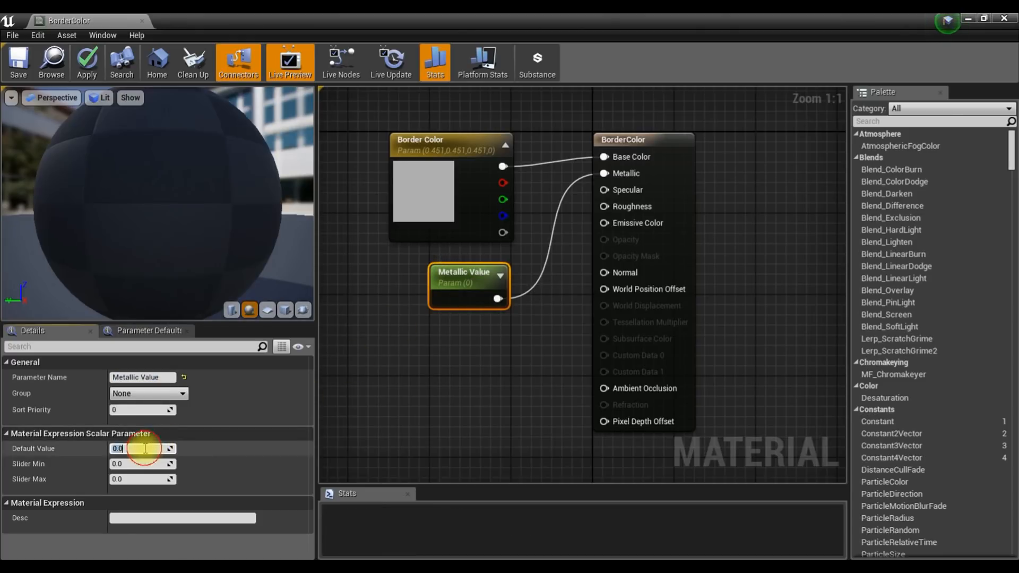
key("Return")
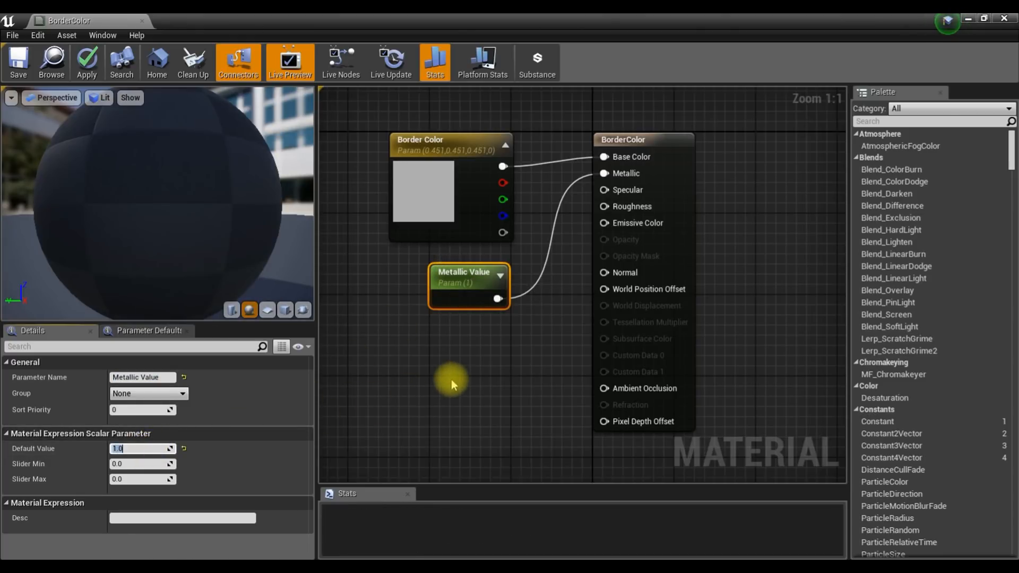
left_click_drag(171, 164, 171, 164)
right_click_drag(171, 164, 171, 168)
left_click_drag(171, 169, 171, 179)
right_click_drag(171, 180, 171, 169)
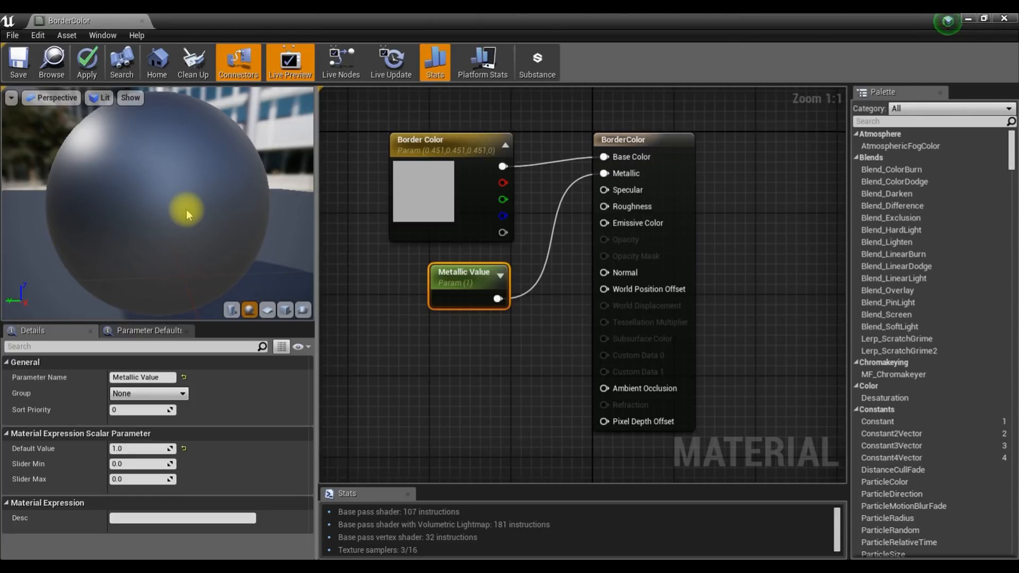
Step: Add a ScalarParameter wired to Specular, place it below the Metallic Value node, and name it Specular Value
mouse_move(603, 190)
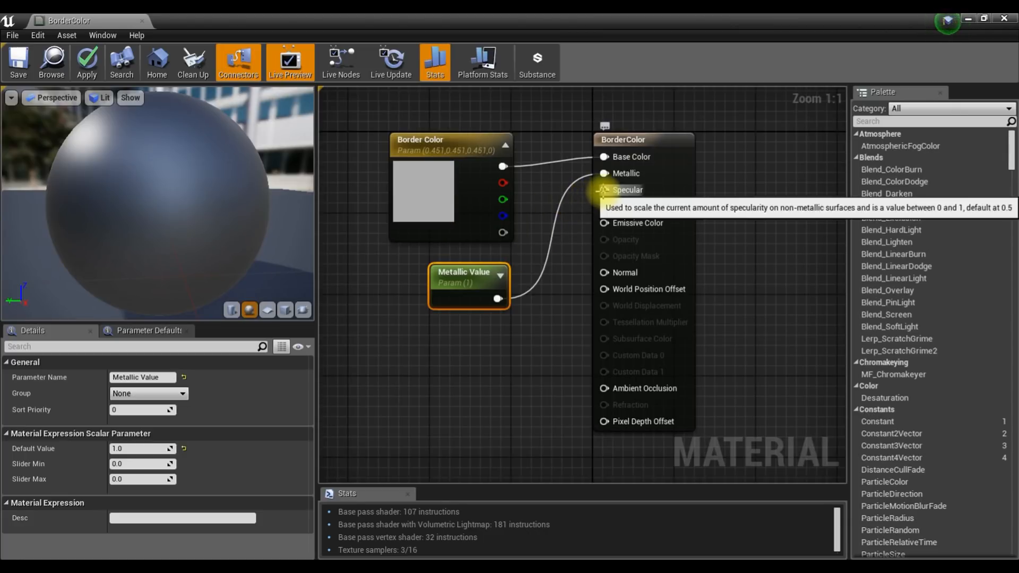
left_click_drag(603, 190, 505, 345)
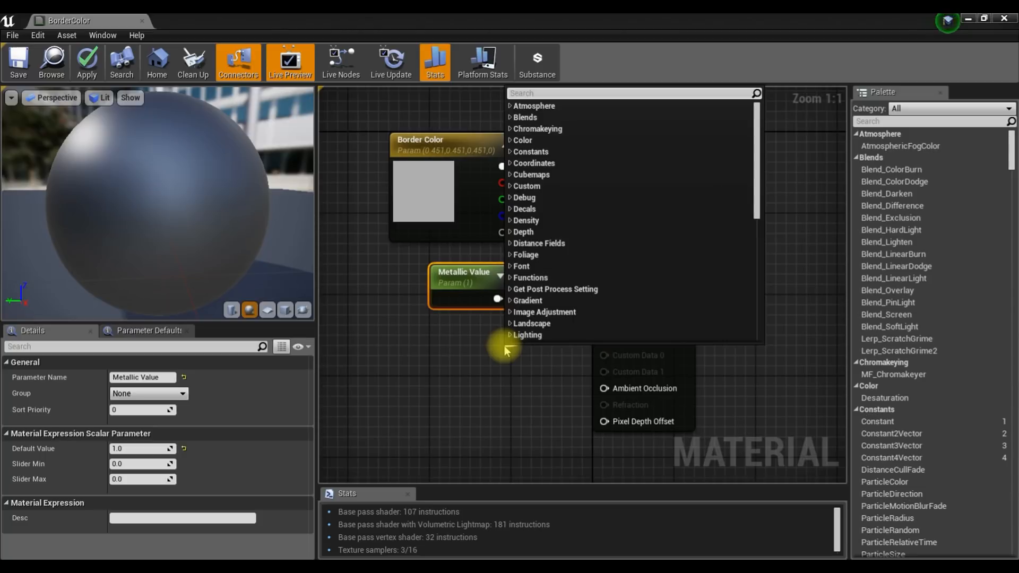
type("scal")
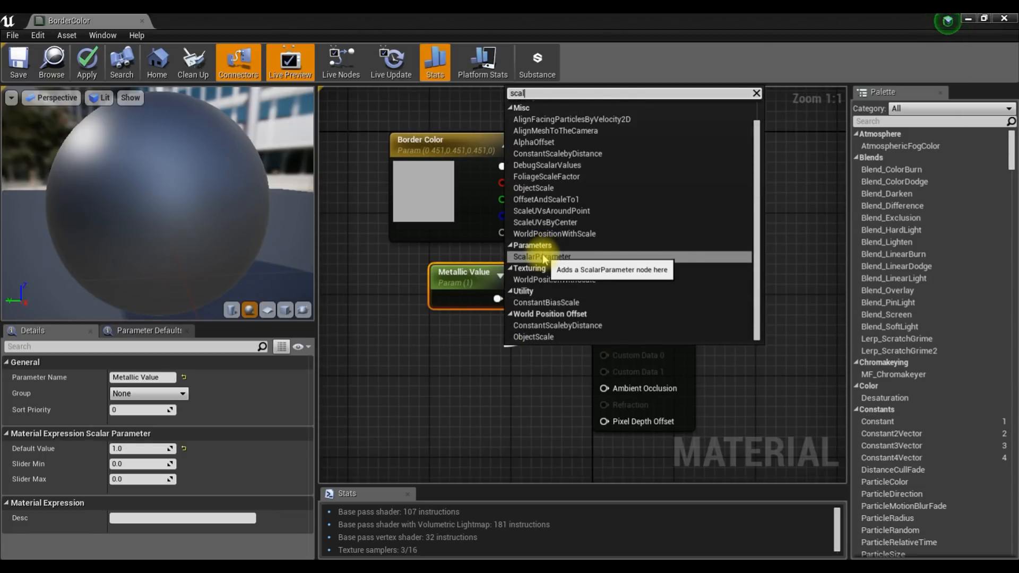
left_click(544, 256)
left_click_drag(523, 370, 451, 340)
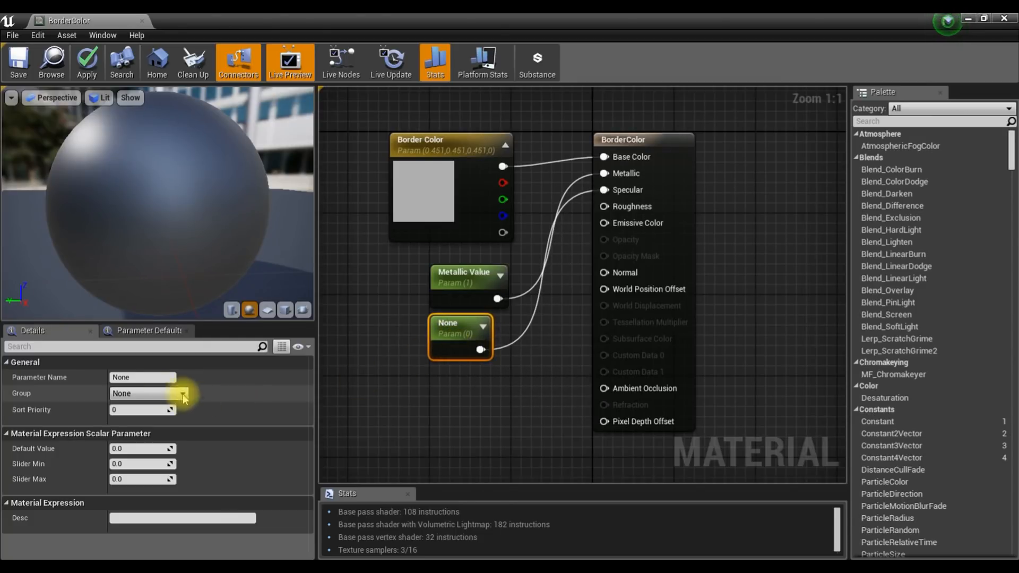
left_click(140, 378)
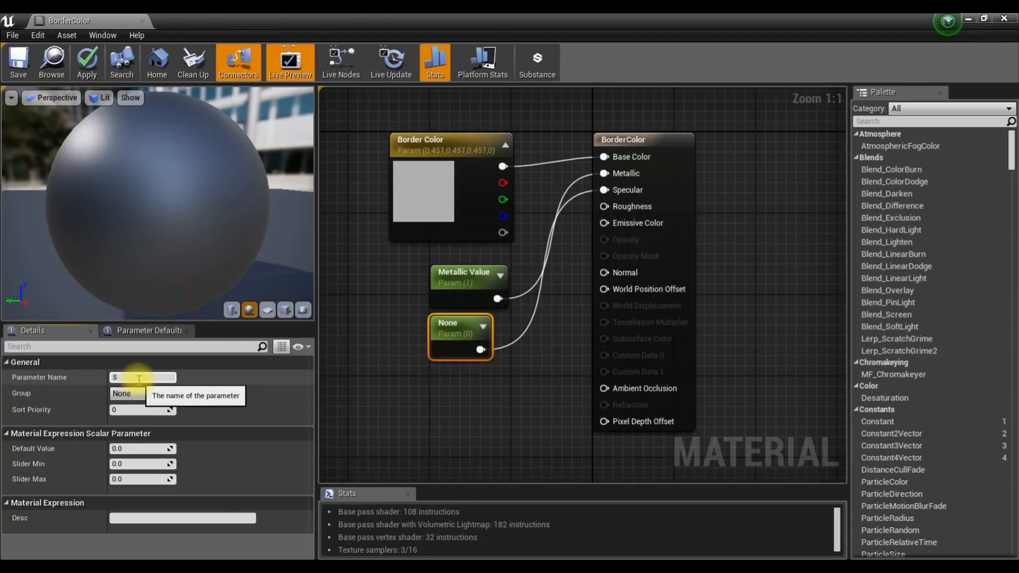
type("Specular Value")
key("Return")
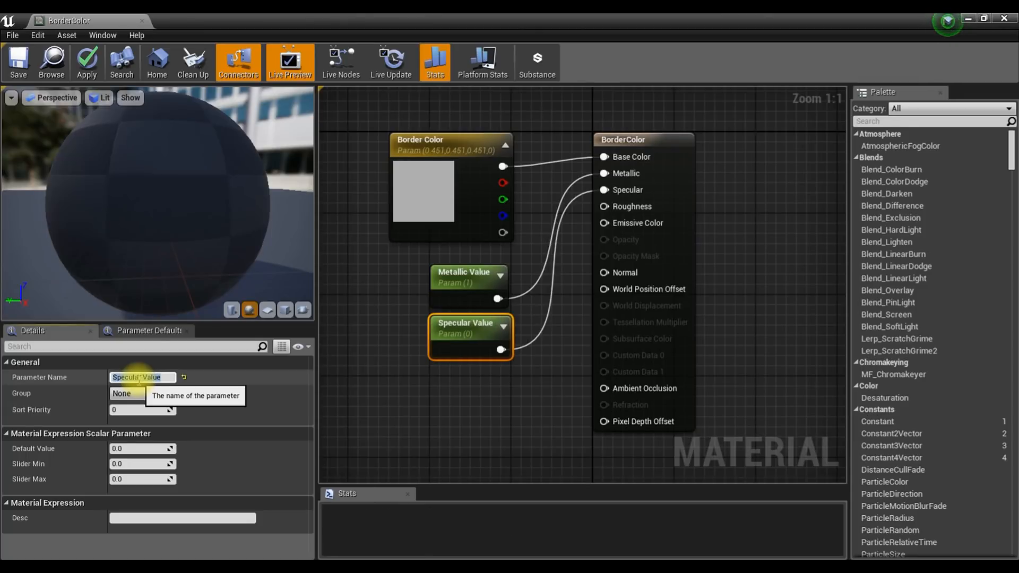
Step: Set the Specular Value parameter's default to 1.0 and check the material preview
left_click(140, 449)
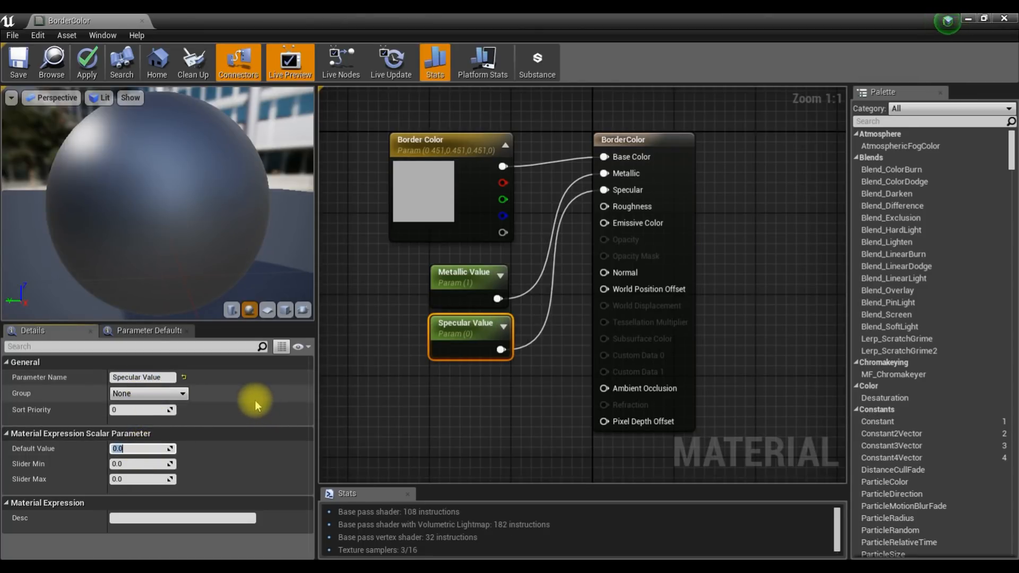
type("1")
key("Return")
left_click(166, 204)
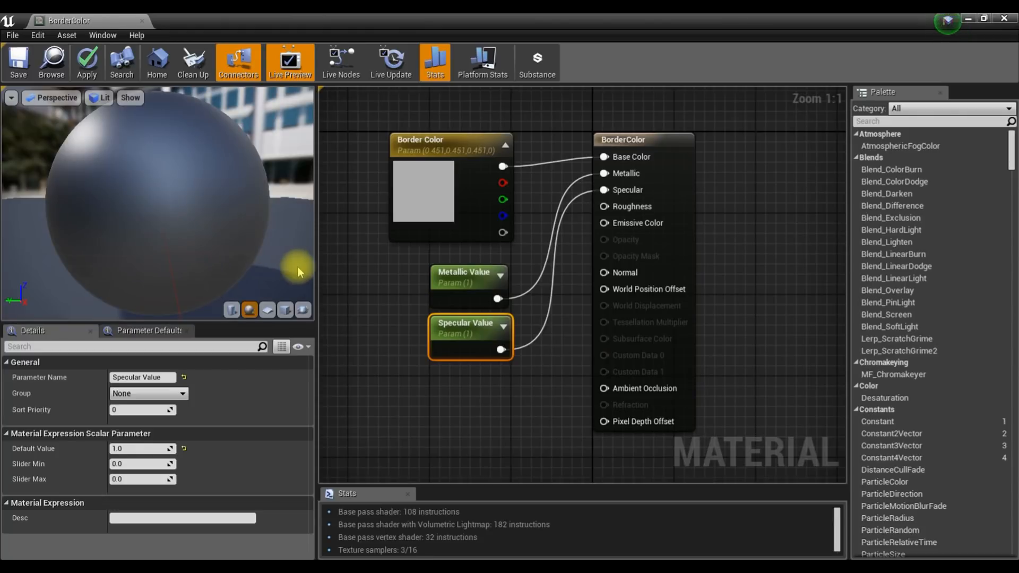
mouse_move(613, 213)
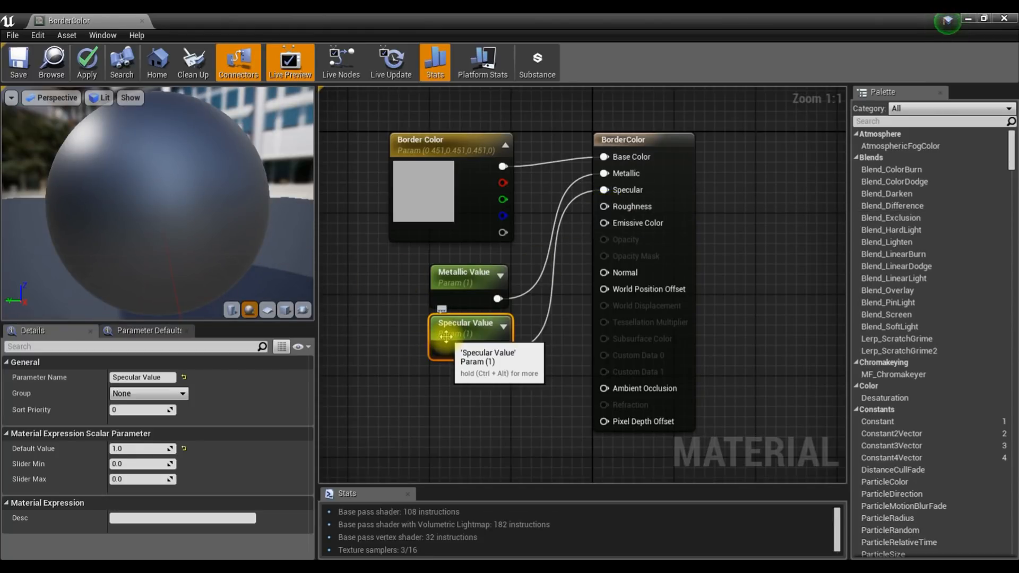
Step: Duplicate the Specular Value node, wire the copy to Roughness, and name it Roughness Value
key("ctrl+w")
left_click_drag(481, 375, 605, 207)
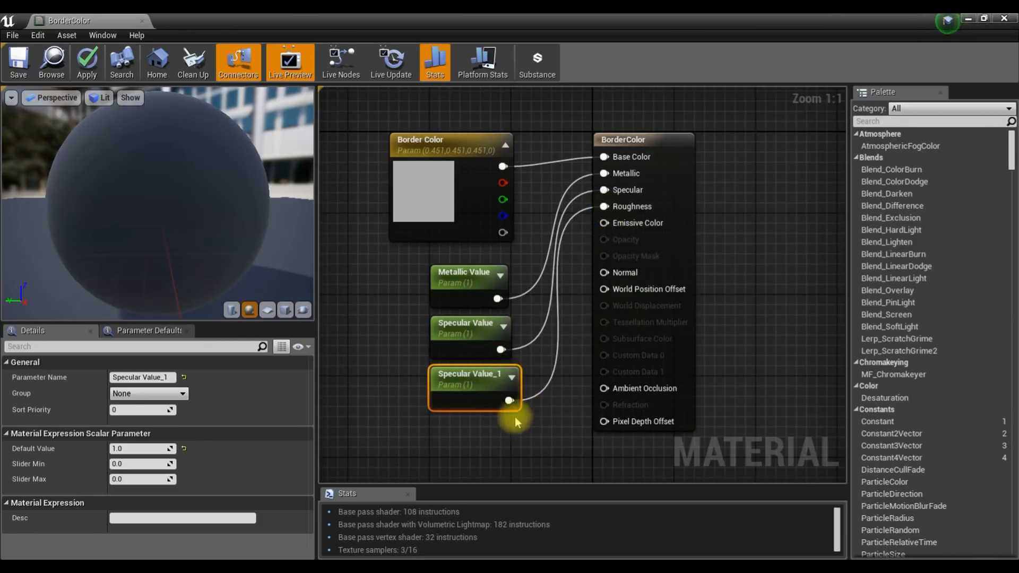
left_click(137, 448)
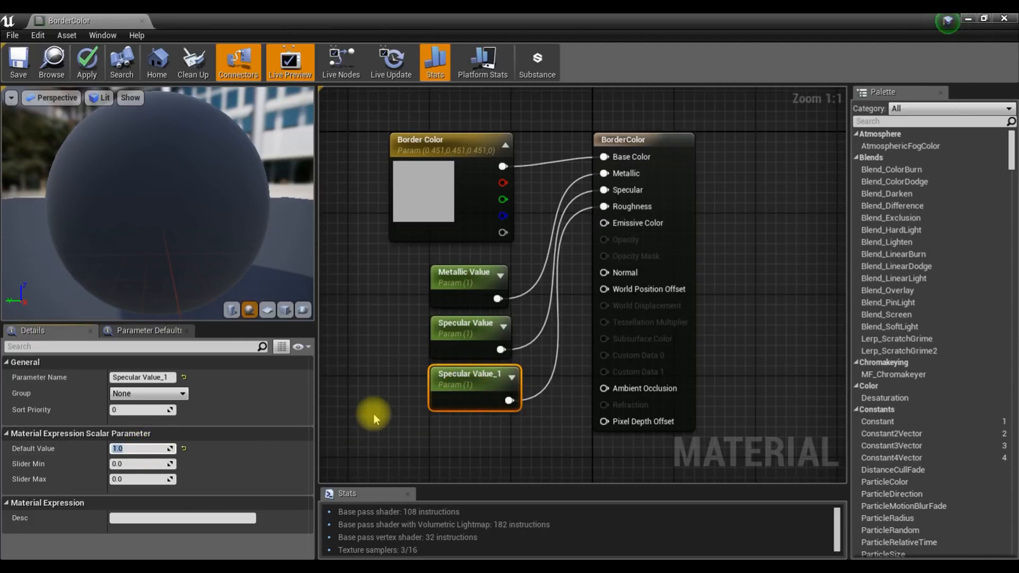
left_click(171, 378)
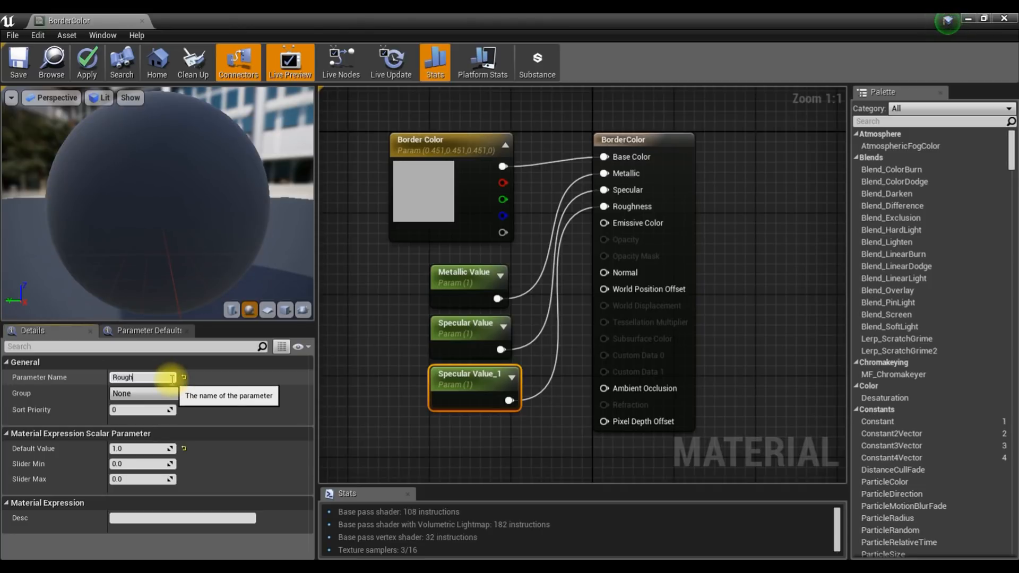
type("Roughness Value")
key("Return")
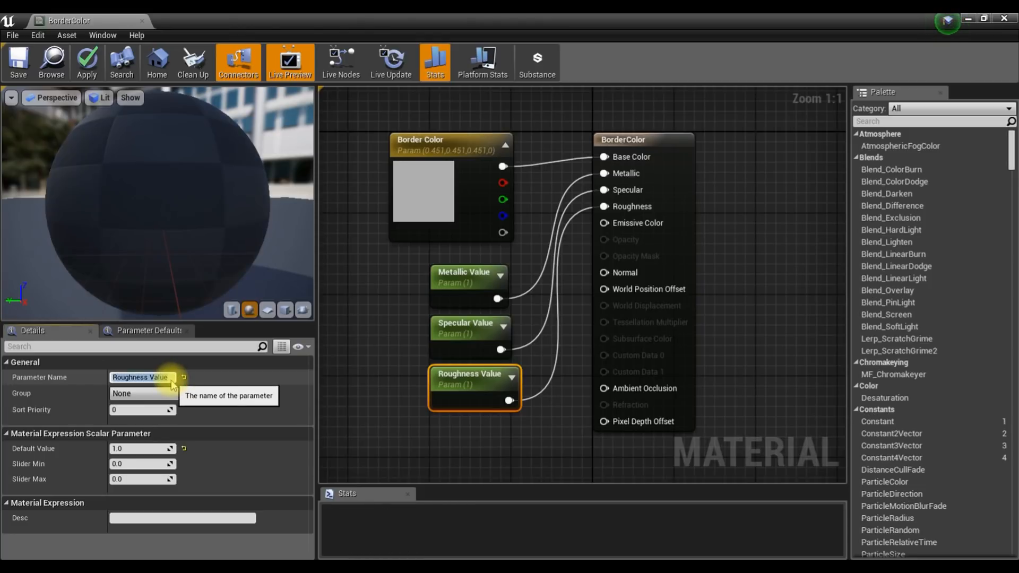
Step: Set the Roughness Value parameter's default to 0.0 and examine the reflections on the preview sphere
mouse_move(162, 176)
left_mouse_down()
mouse_move(138, 149)
mouse_move(145, 167)
left_mouse_up()
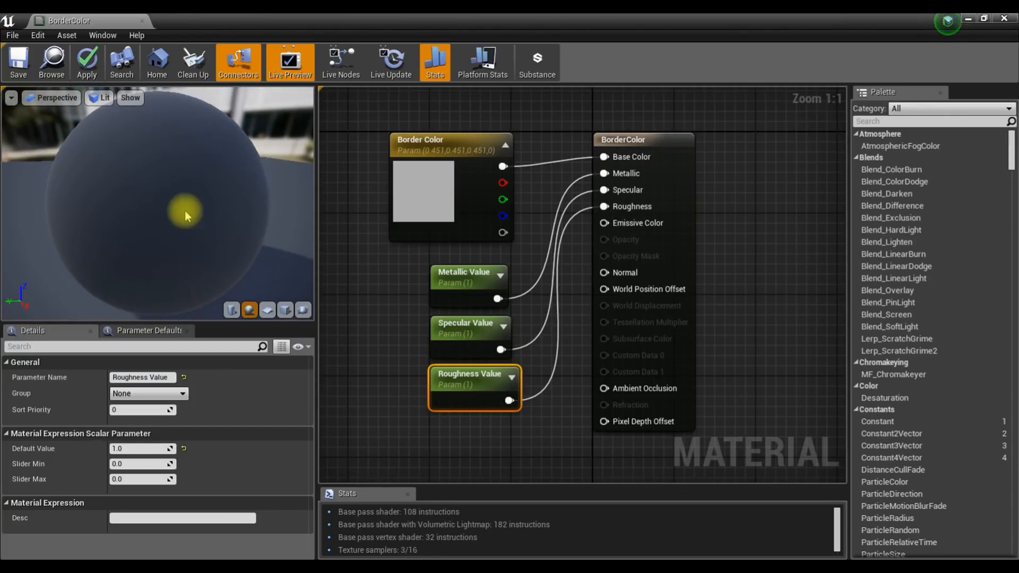
left_click(136, 450)
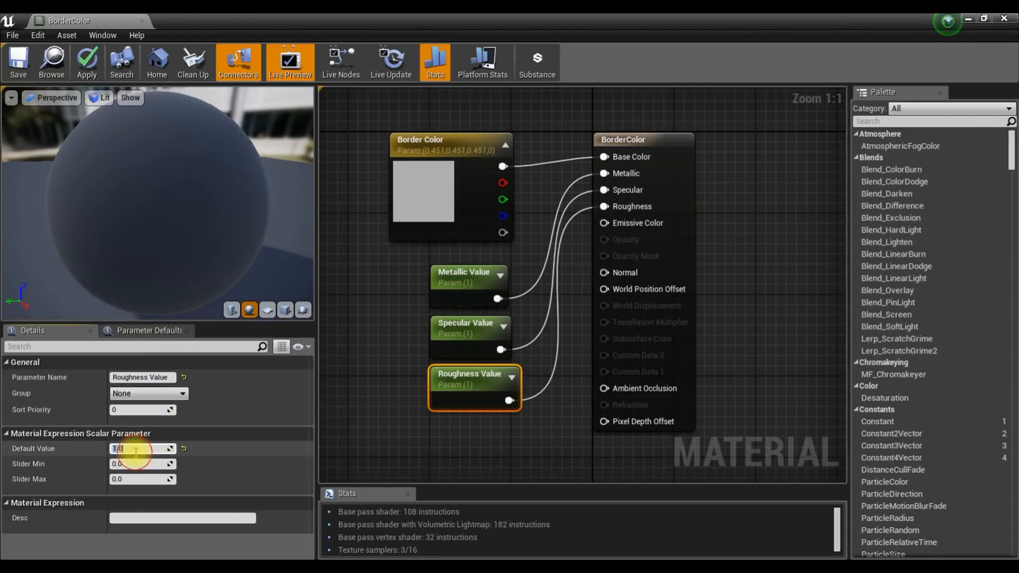
type("0")
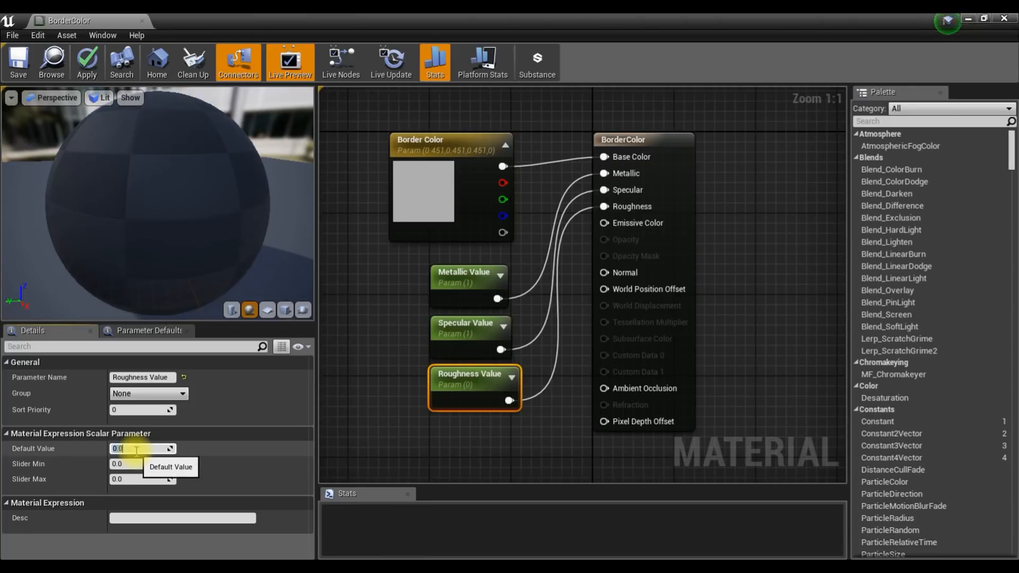
key("Return")
left_click_drag(195, 212, 209, 240)
left_click_drag(197, 194, 236, 192)
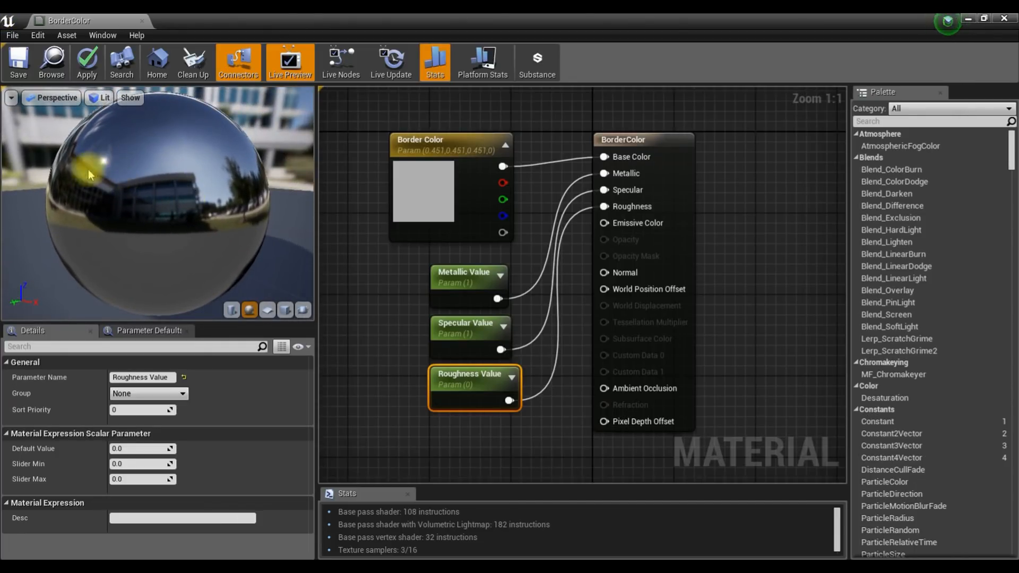
left_click_drag(113, 164, 138, 162)
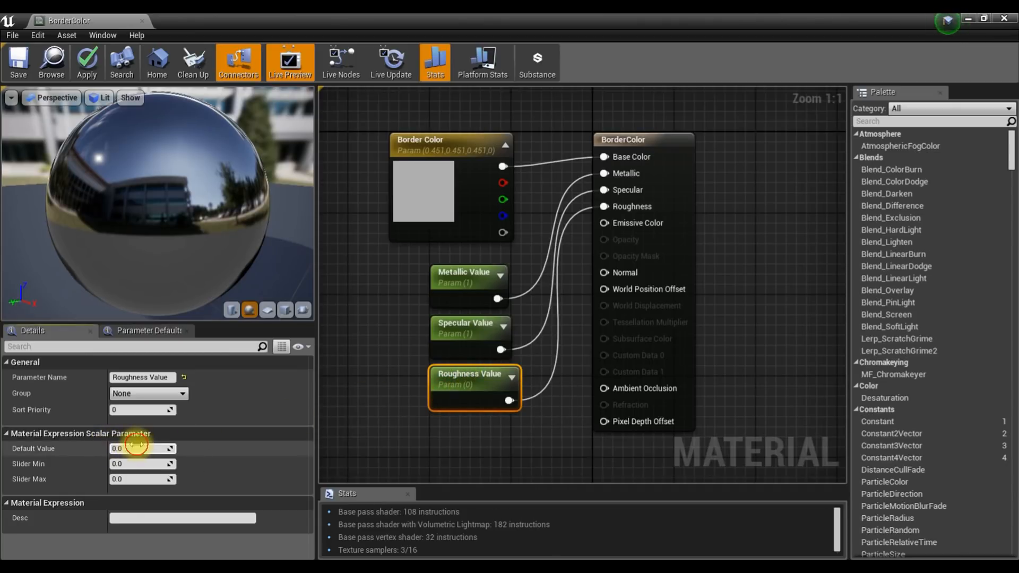
Step: Set the Roughness Value parameter's default to 0.25 and inspect the preview sphere from other angles
type("0")
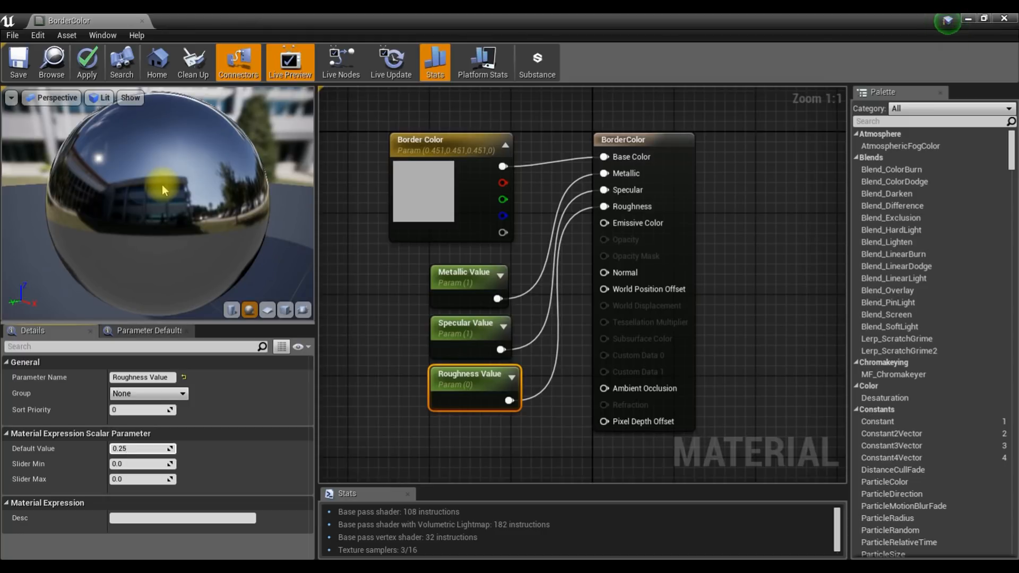
type(".25")
key("Return")
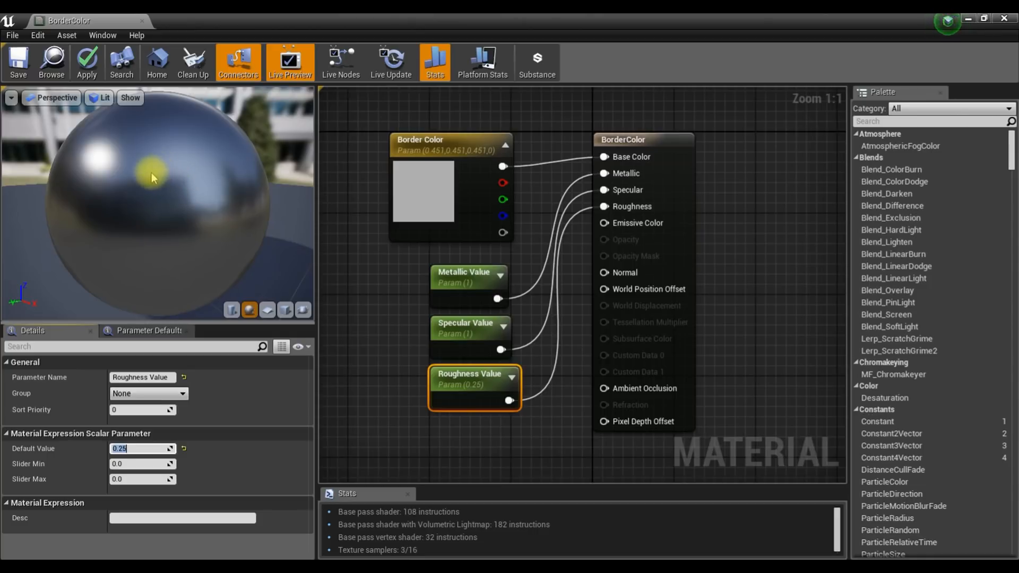
left_click_drag(167, 195, 158, 182)
left_click_drag(190, 215, 106, 179)
Step: Apply the BorderColor changes, save all assets, and return to the level to view the heart
left_click(88, 61)
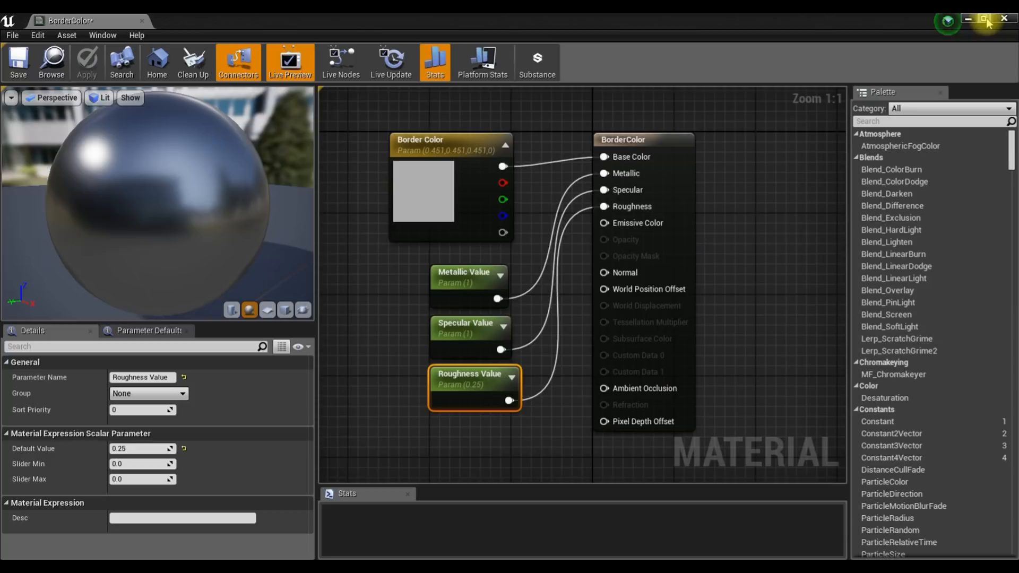
left_click(11, 36)
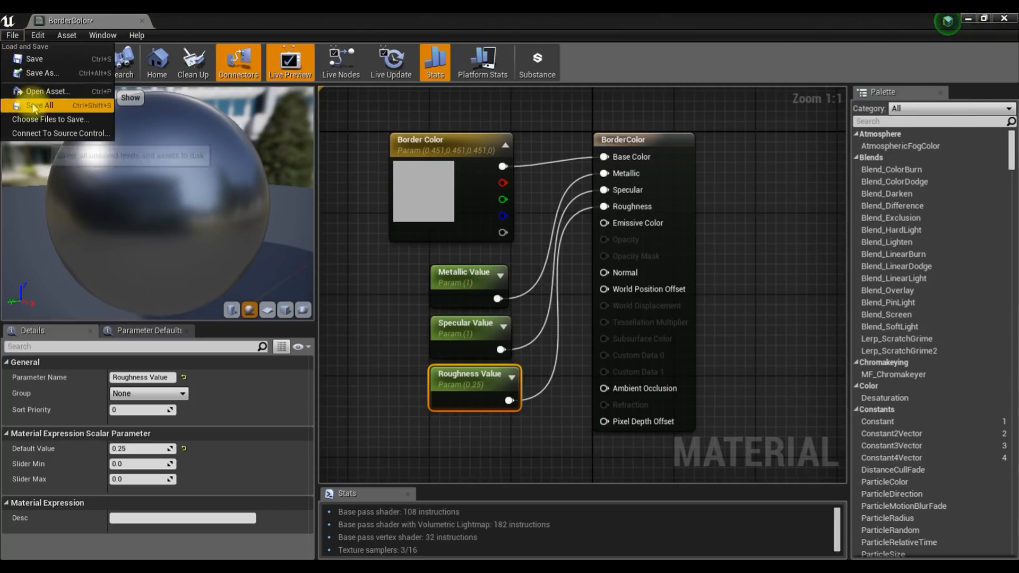
left_click(464, 120)
left_click(970, 20)
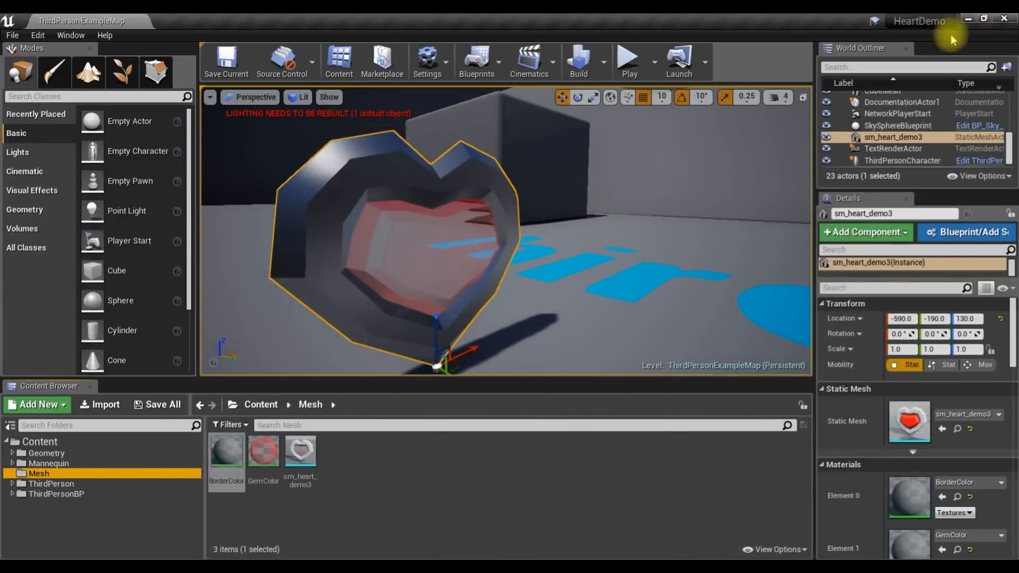
left_click_drag(517, 296, 518, 268)
key("f")
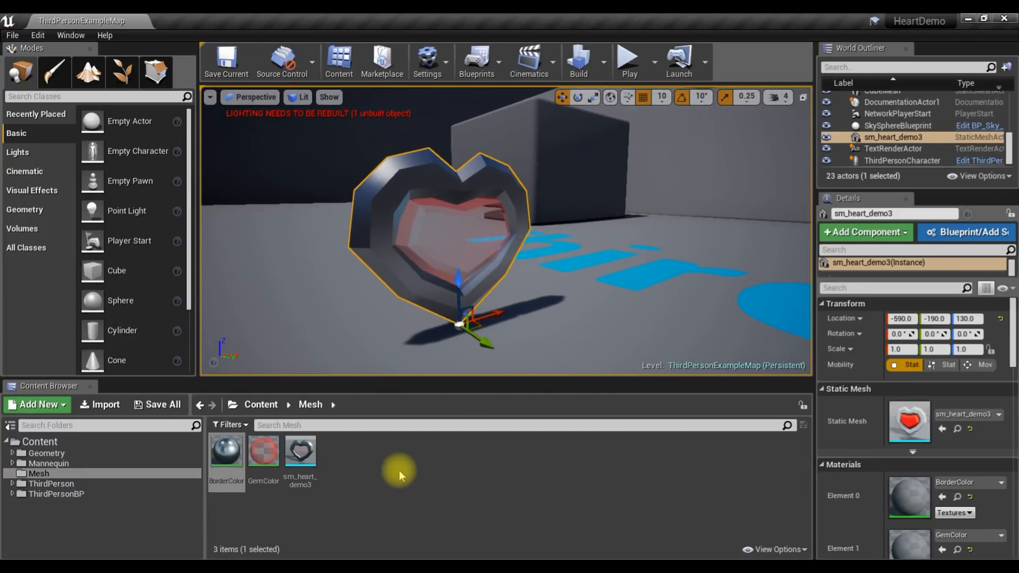
Step: Create a material instance of GemColor, keep its default name, and assign it to the heart's gem
left_click(266, 470)
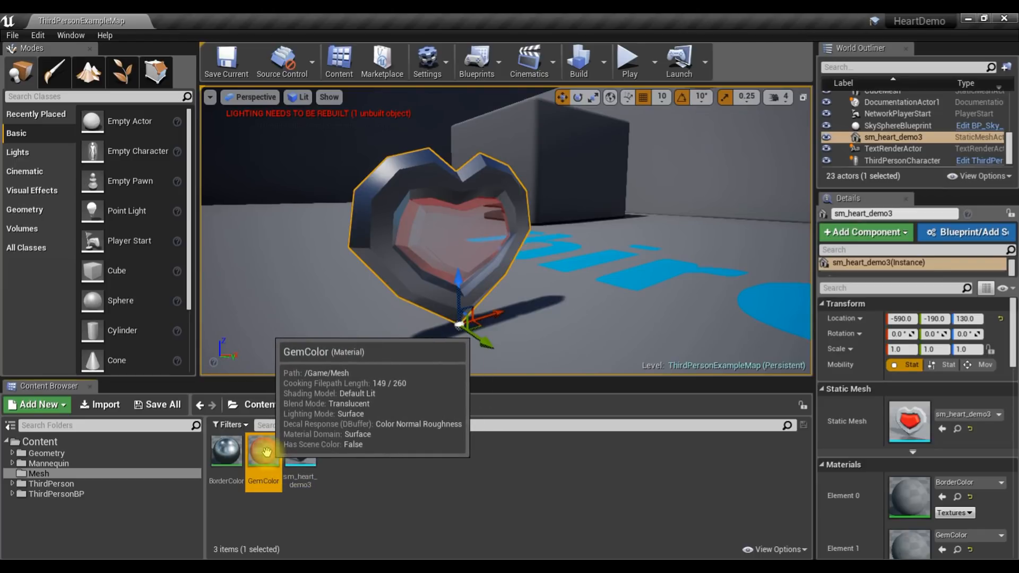
right_click(266, 453)
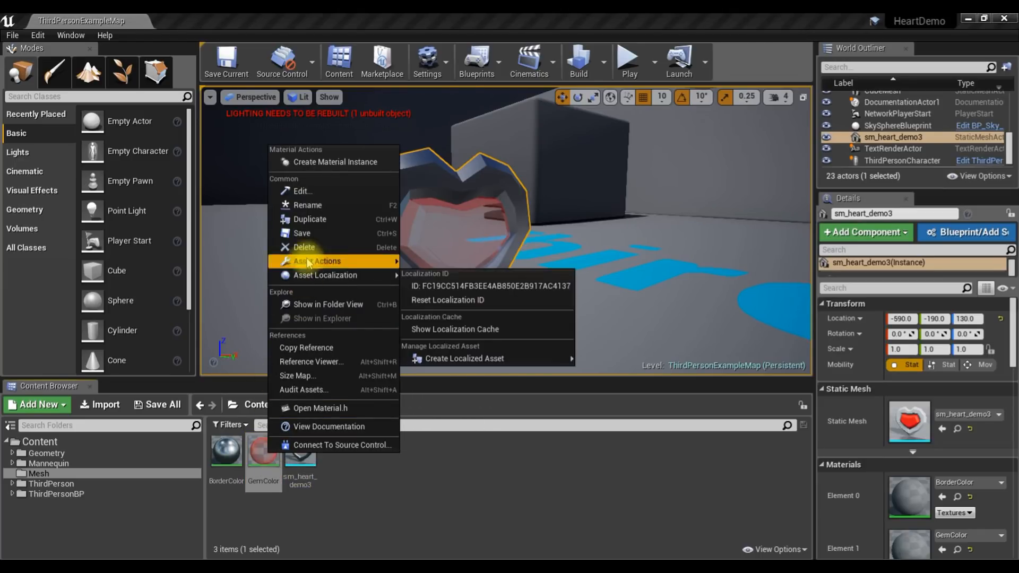
left_click(332, 162)
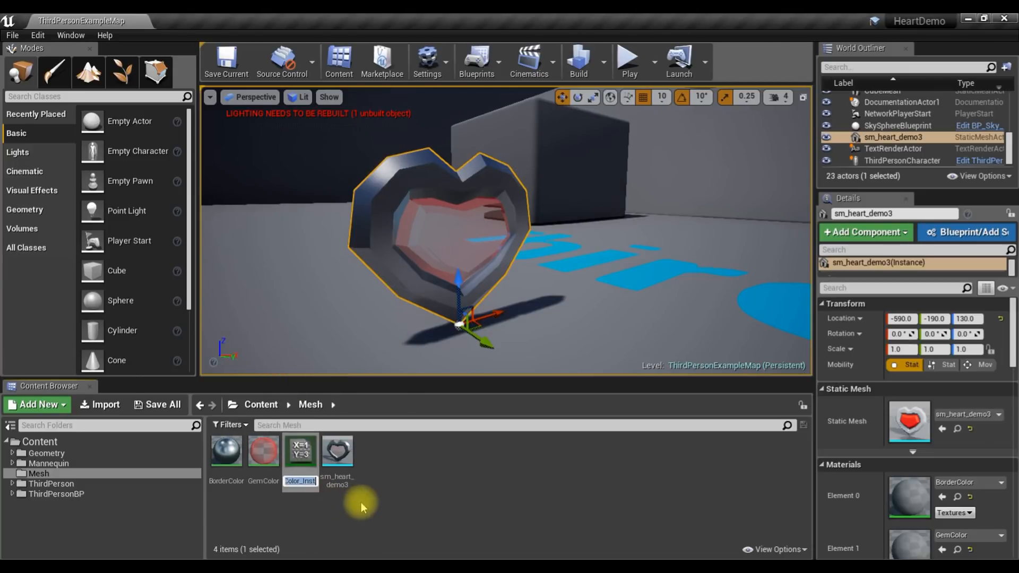
key("Return")
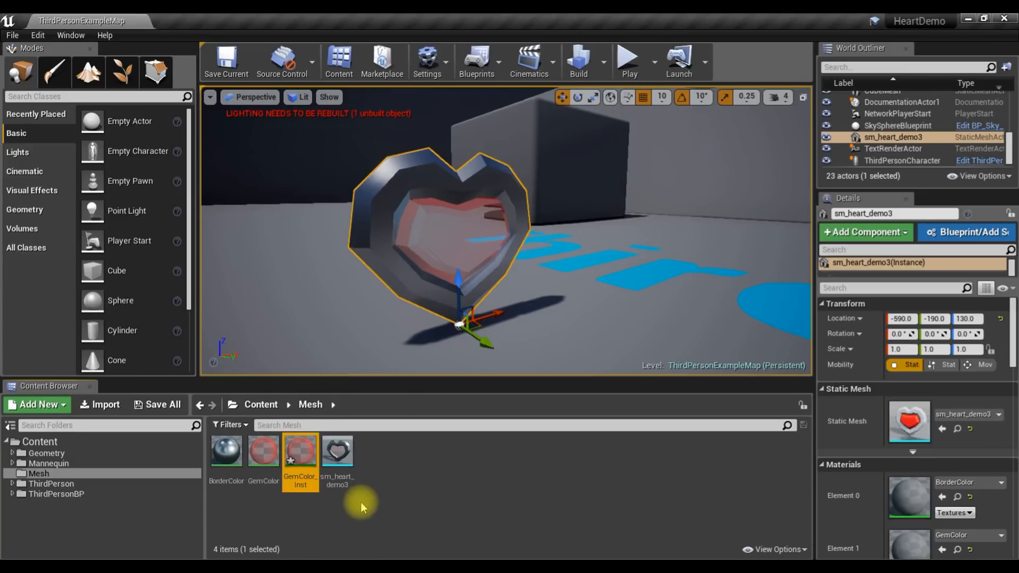
left_click_drag(300, 452, 435, 242)
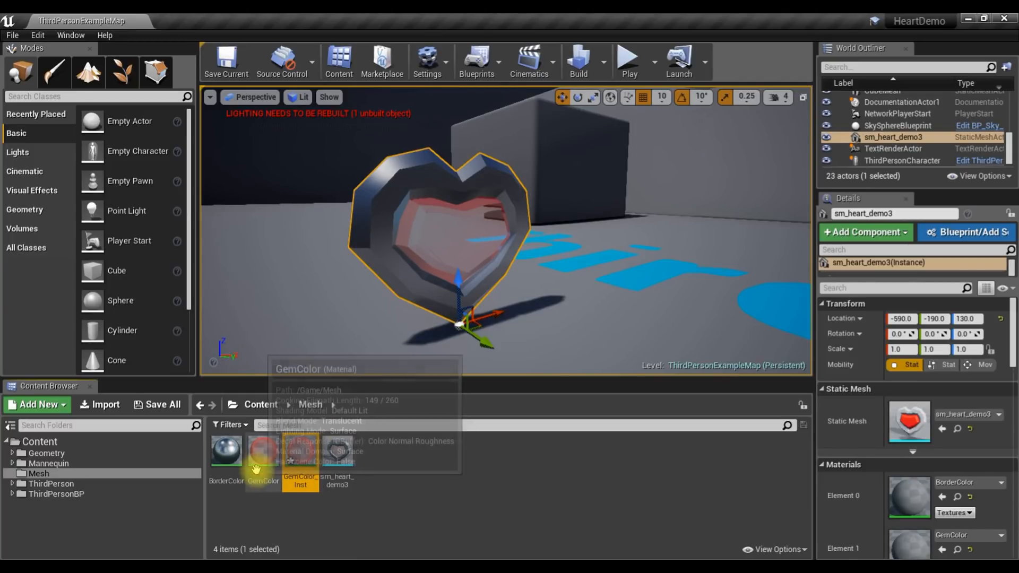
left_click_drag(303, 455, 439, 232)
scroll(844, 353, "down", 4)
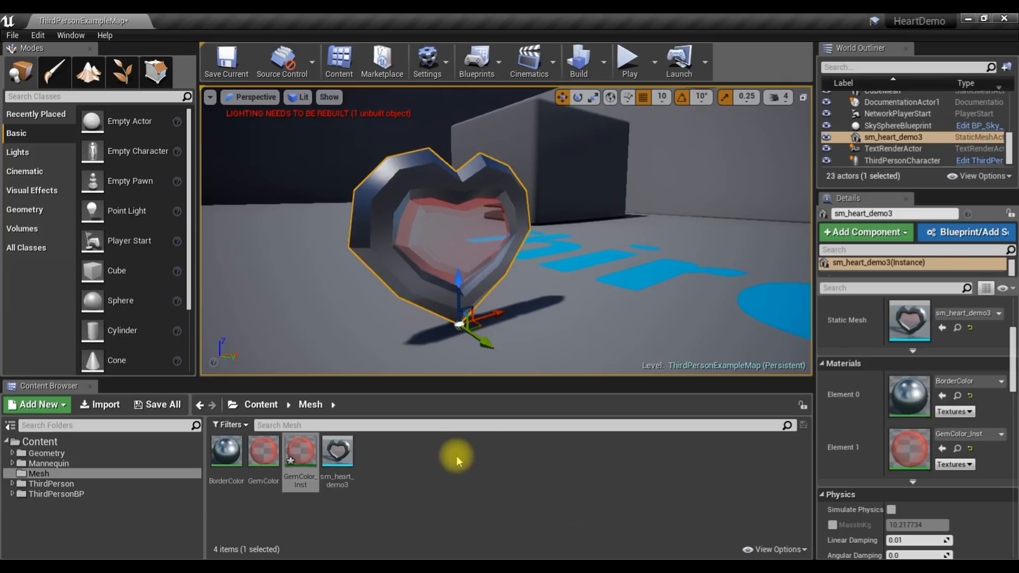
Step: Create a material instance of BorderColor and assign it to the heart's border
left_click(231, 456)
right_click(223, 450)
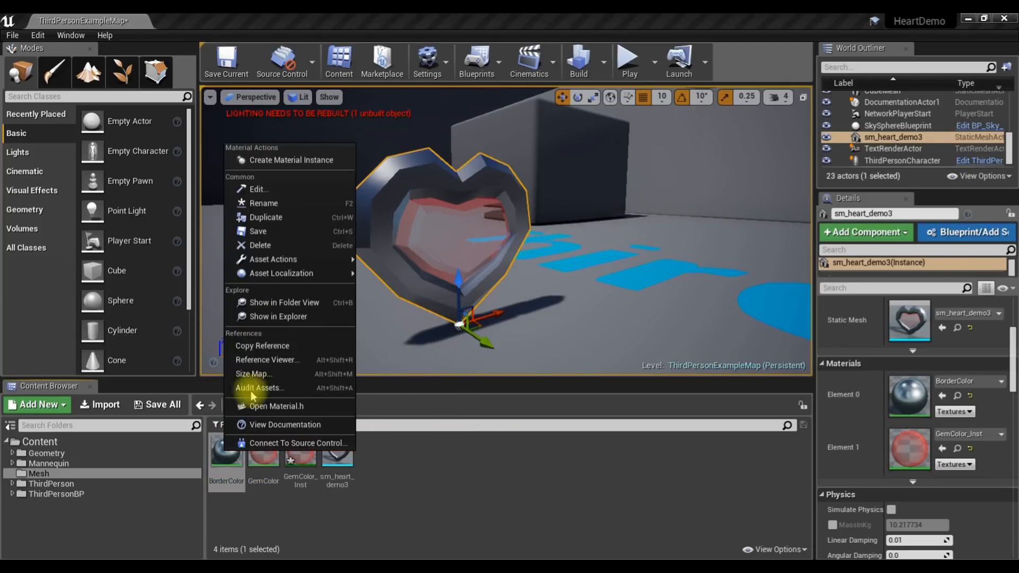
left_click(311, 160)
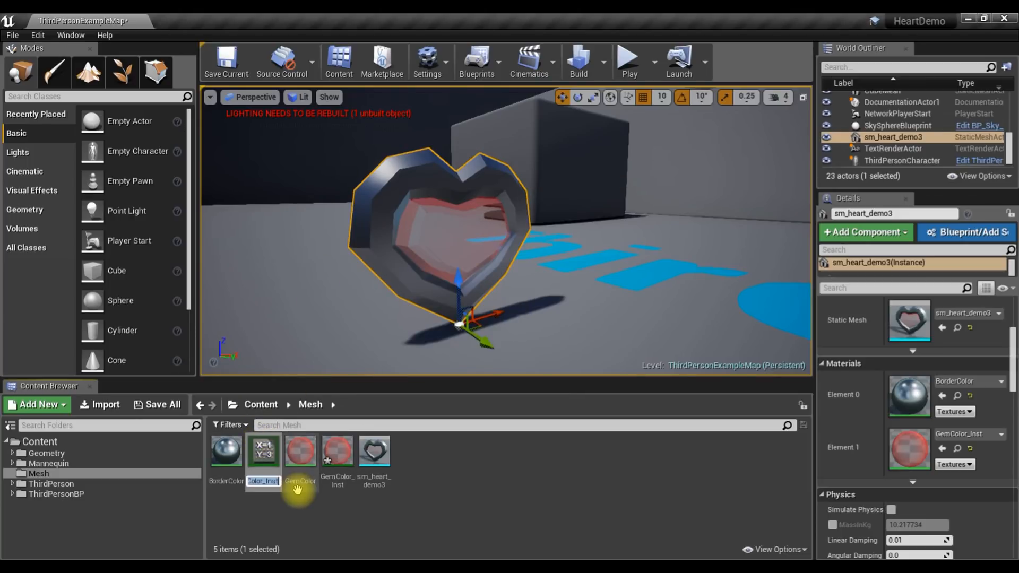
left_click_drag(261, 465, 365, 212)
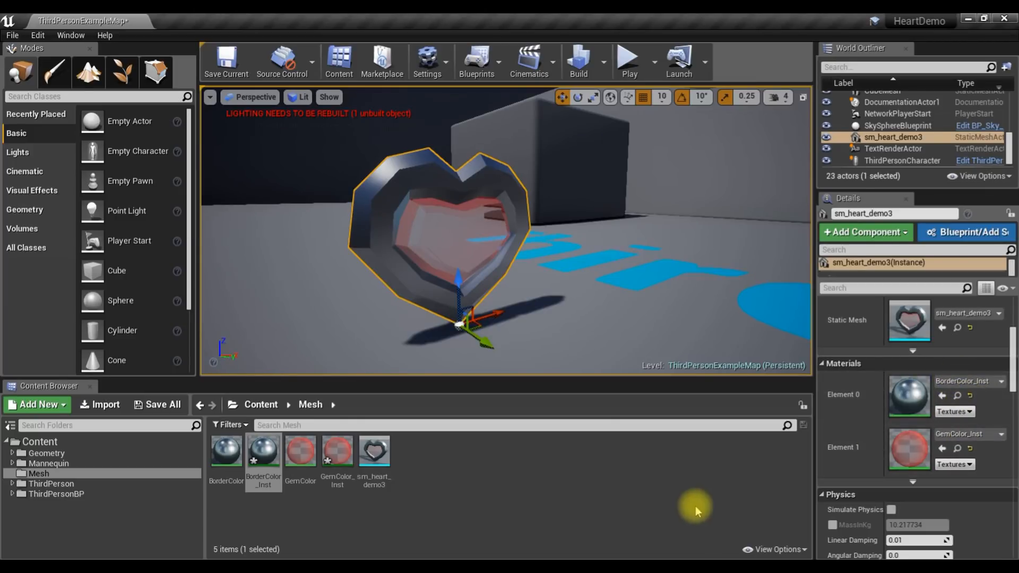
Step: Open GemColor_Inst in a smaller window beside the heart and widen its details area so the parameter names are readable
double_click(339, 457)
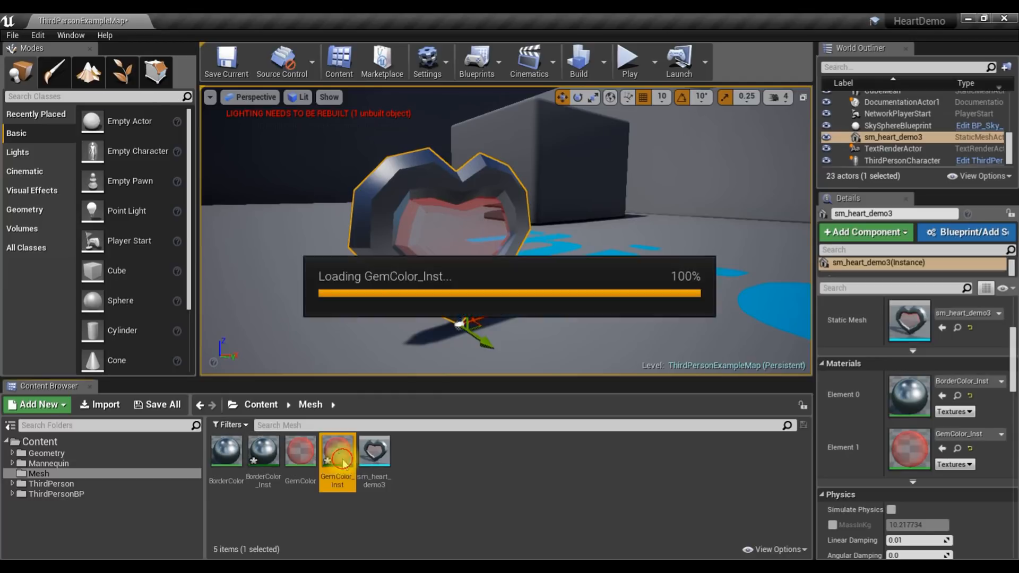
left_click(984, 19)
left_click_drag(672, 134, 787, 90)
left_click_drag(679, 313, 683, 437)
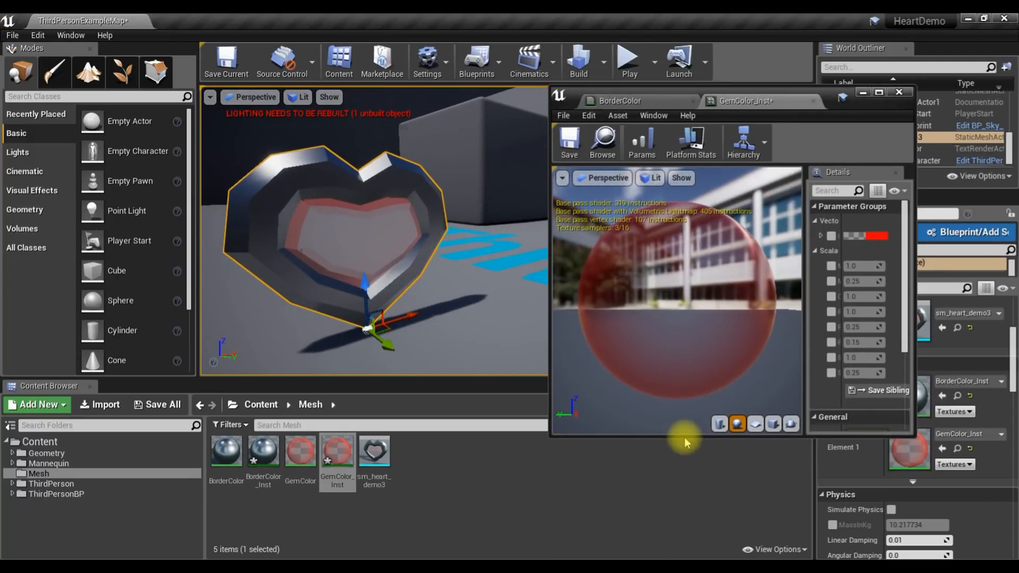
left_click_drag(914, 275, 1007, 276)
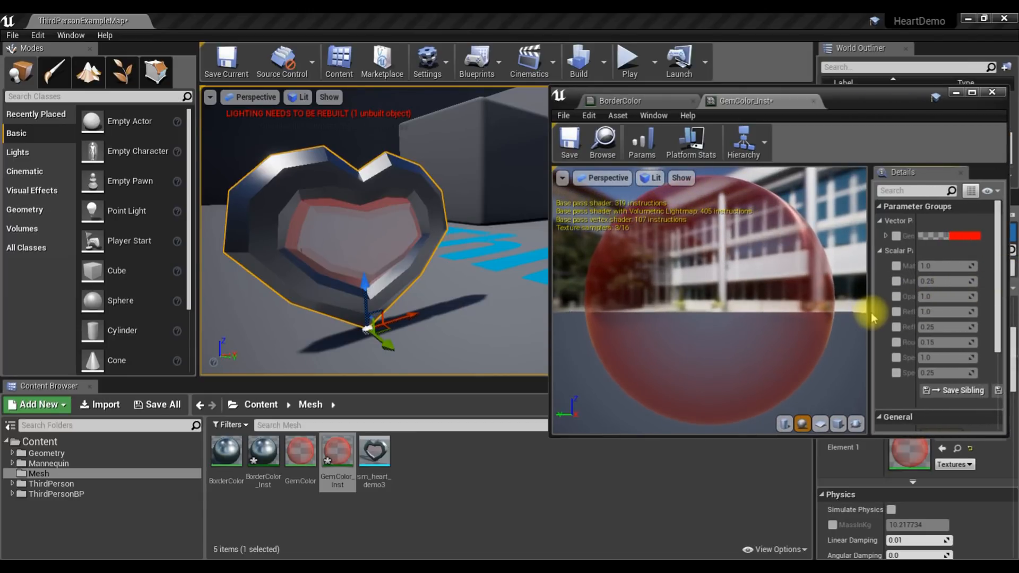
left_click_drag(869, 312, 708, 316)
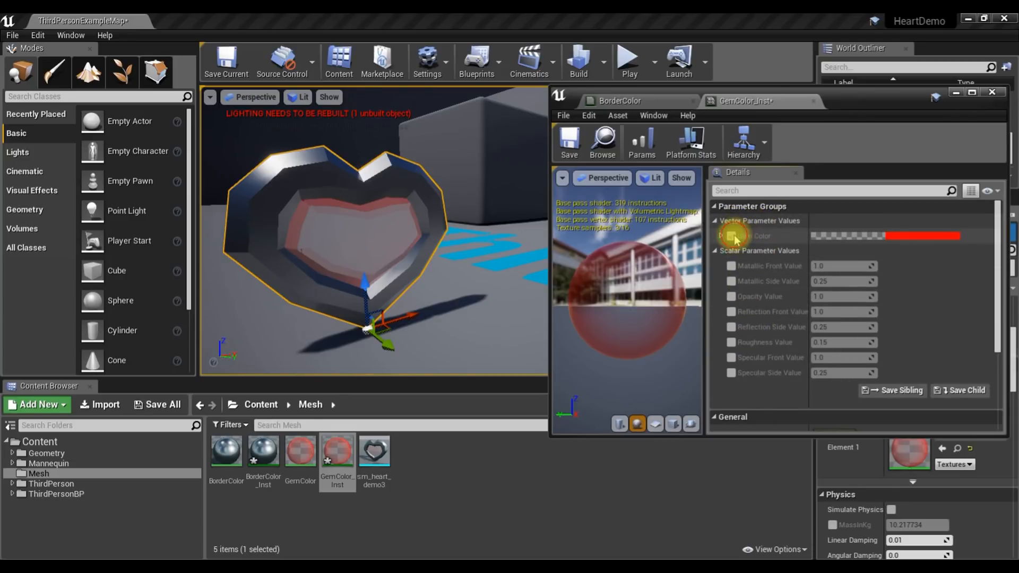
Step: Override the instance's Gem Color with a light green, about R 0.18, G 1.0, B 0.29
left_click(906, 237)
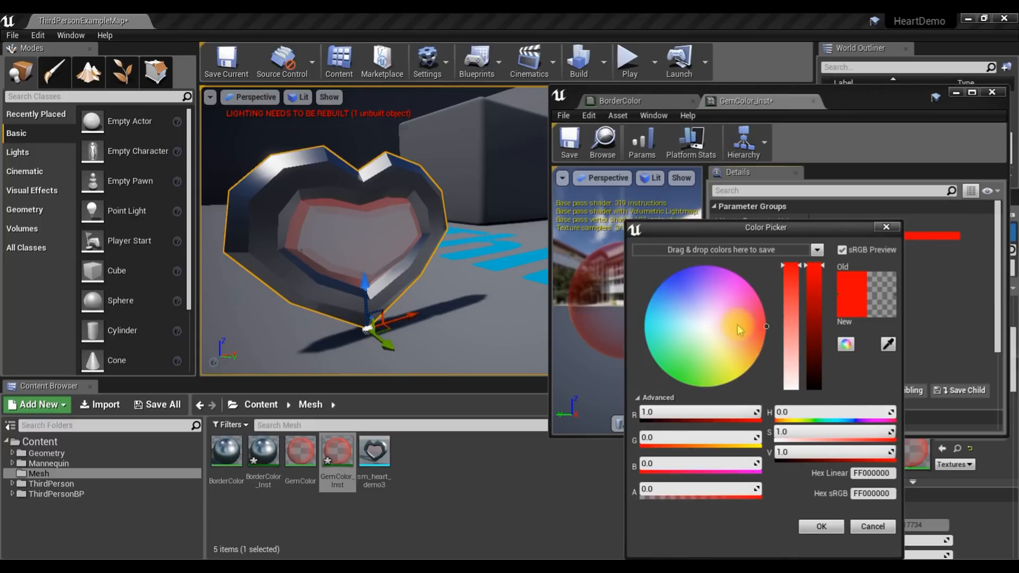
left_click_drag(689, 364, 675, 367)
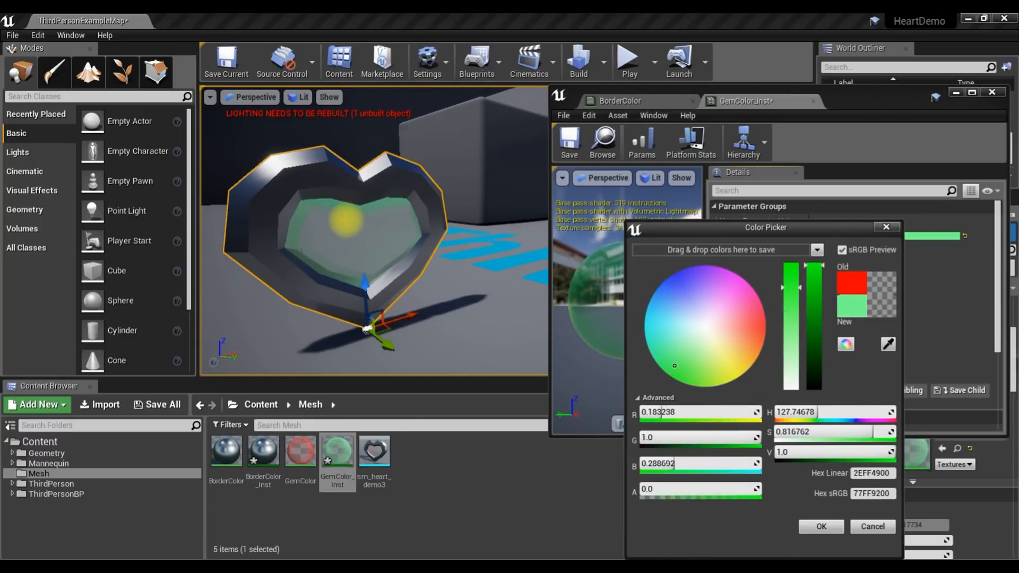
left_click(821, 528)
Step: Enable the overrides for all the instance's metallic, opacity, reflection, roughness and specular scalar parameters
left_click(731, 266)
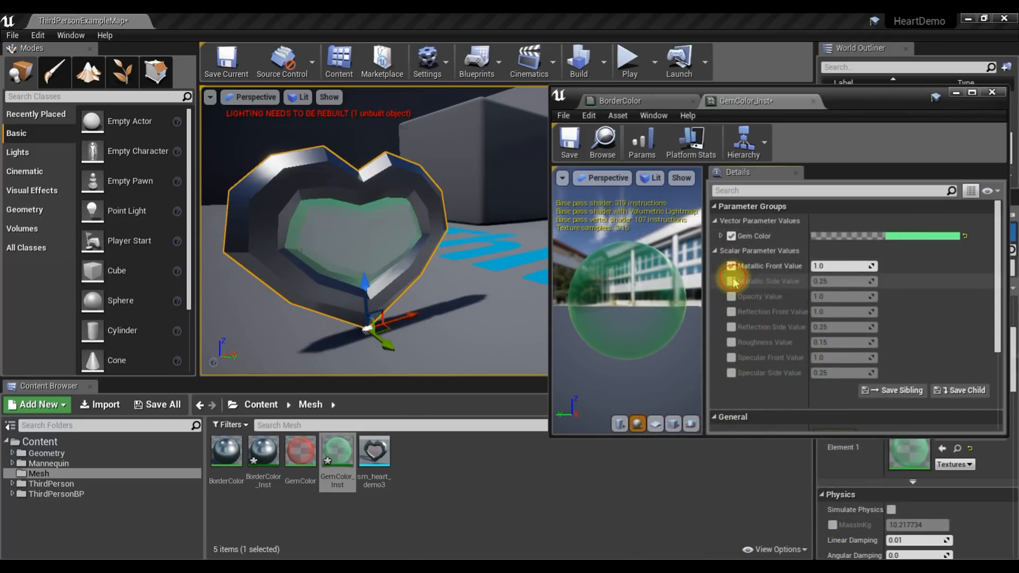
left_click(731, 281)
left_click(732, 296)
left_click(731, 311)
left_click(732, 327)
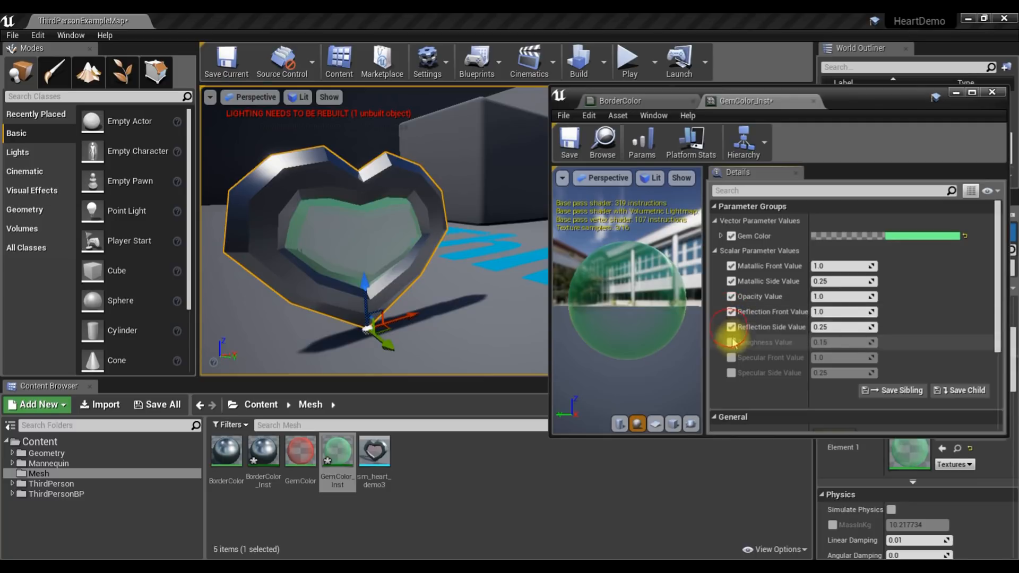
left_click(732, 342)
left_click(731, 357)
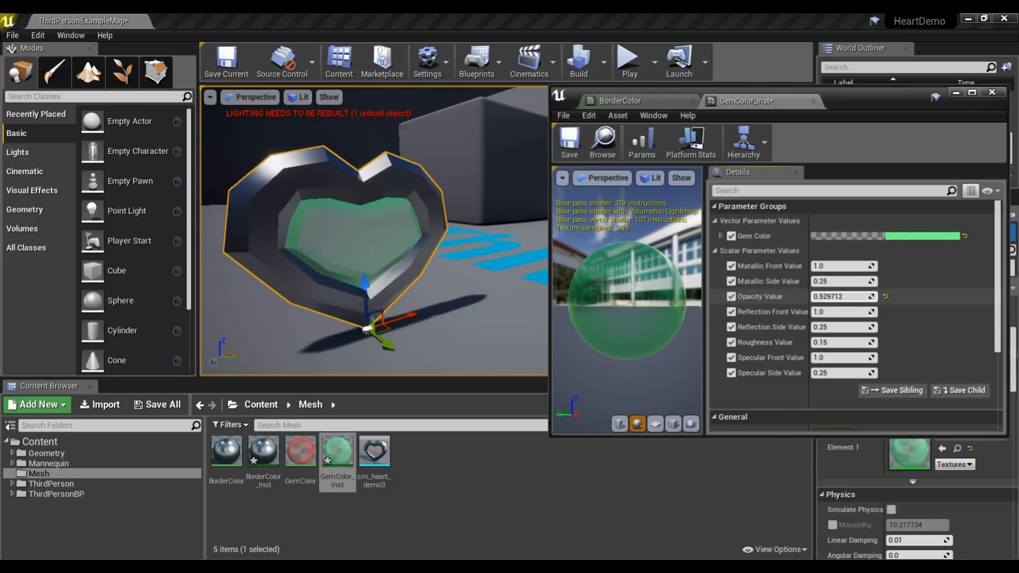
Step: Try different Opacity Value amounts on the gem instance and set it to 0.25
left_click_drag(842, 296, 862, 296)
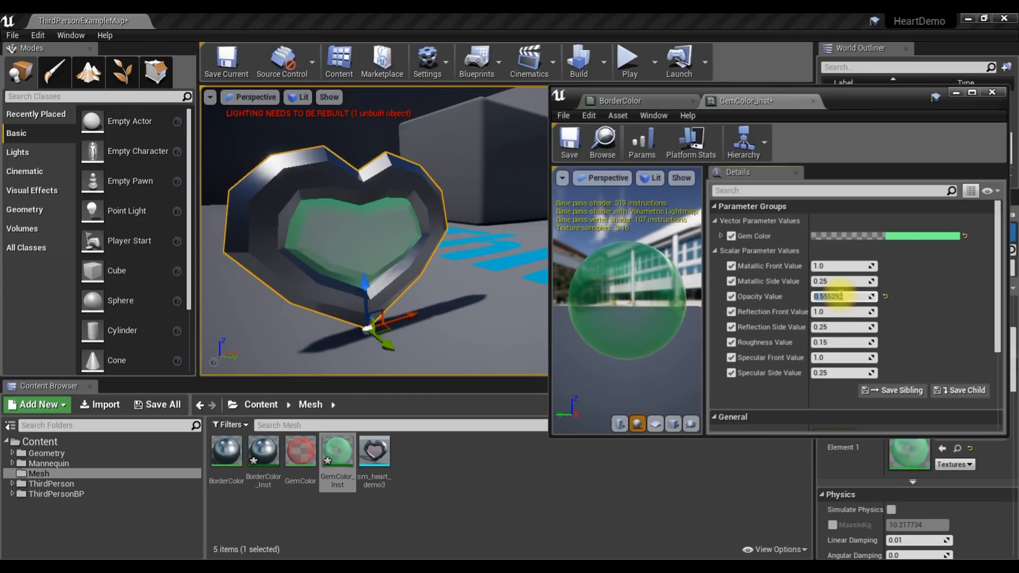
type("5")
key("Return")
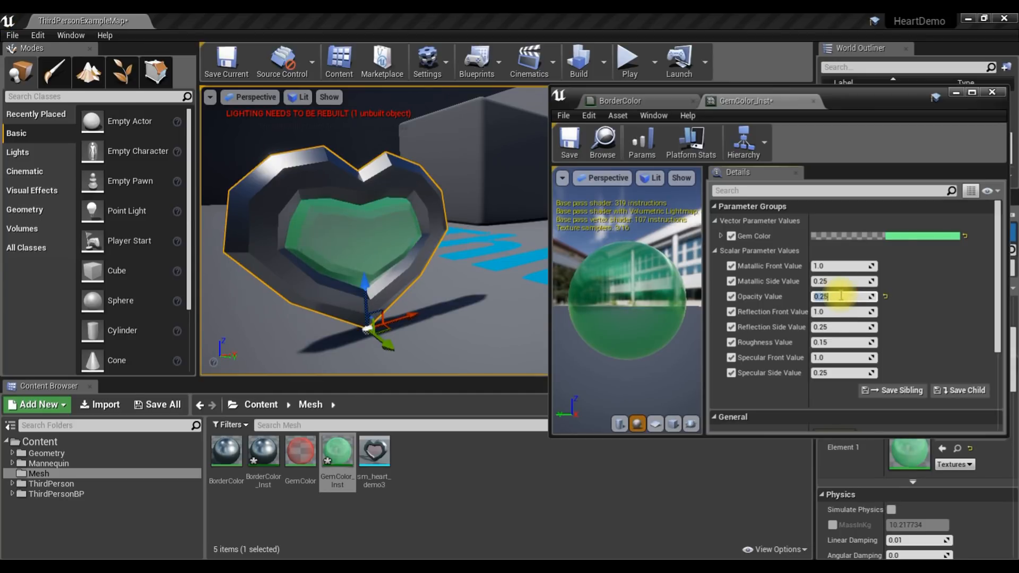
Step: Examine the heart's translucent green gem and metallic border from several angles in the level viewport
mouse_move(383, 325)
left_mouse_down()
mouse_move(361, 265)
mouse_move(339, 324)
mouse_move(383, 325)
left_mouse_up()
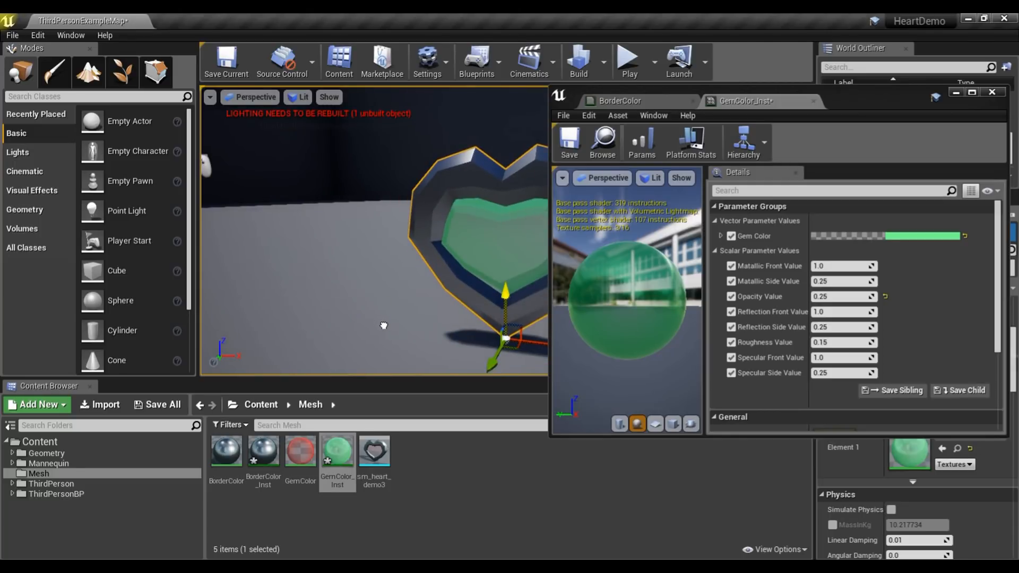
left_click(387, 318)
mouse_move(384, 282)
left_mouse_down()
mouse_move(404, 313)
mouse_move(380, 280)
left_mouse_up()
right_click_drag(380, 280, 351, 281)
left_click_drag(350, 282, 415, 297)
mouse_move(497, 281)
left_mouse_down()
mouse_move(497, 245)
mouse_move(497, 281)
left_mouse_up()
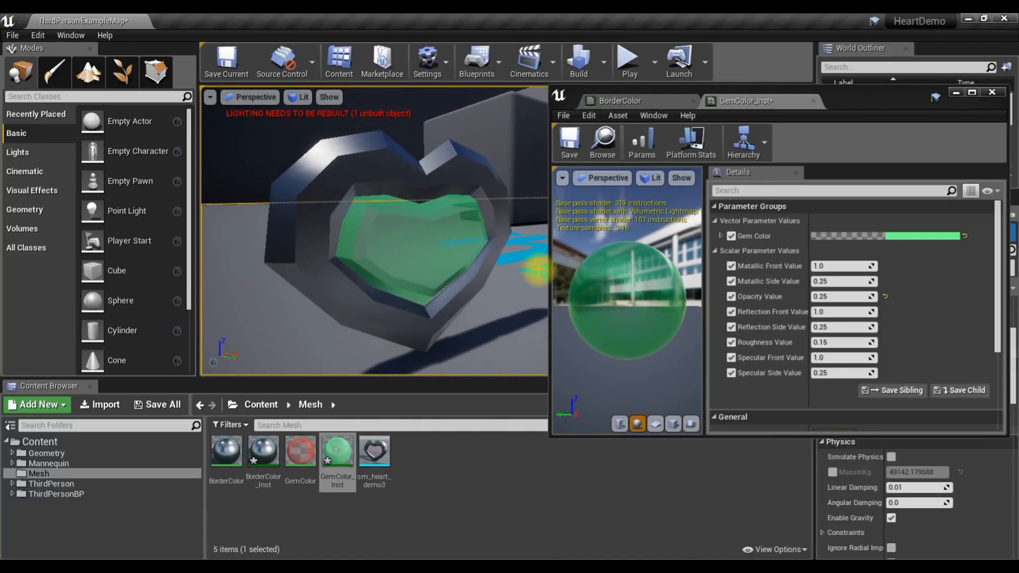
left_click(731, 327)
left_click(731, 327)
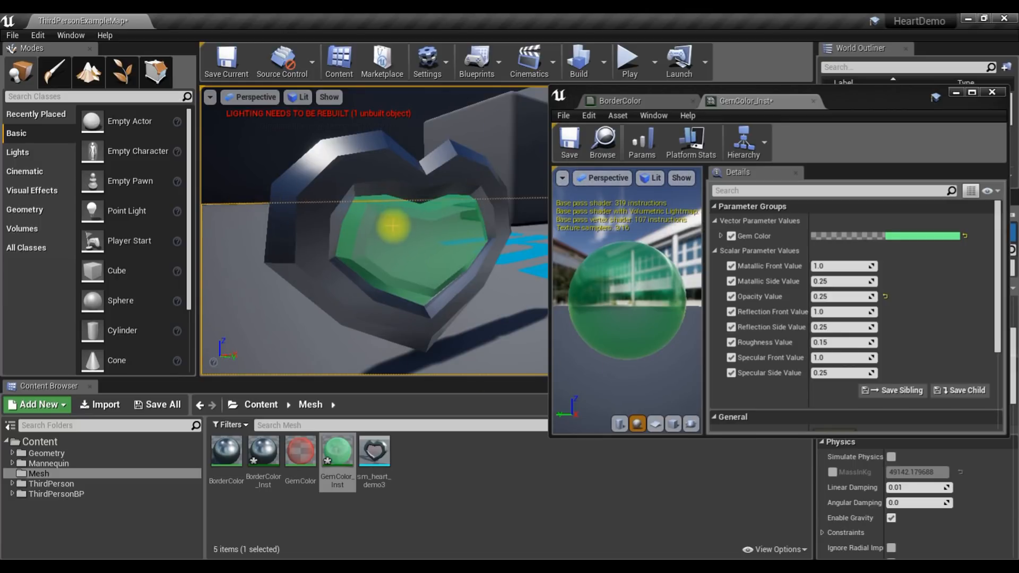
Step: Save the GemColor_Inst material instance and close its editor
left_click(569, 148)
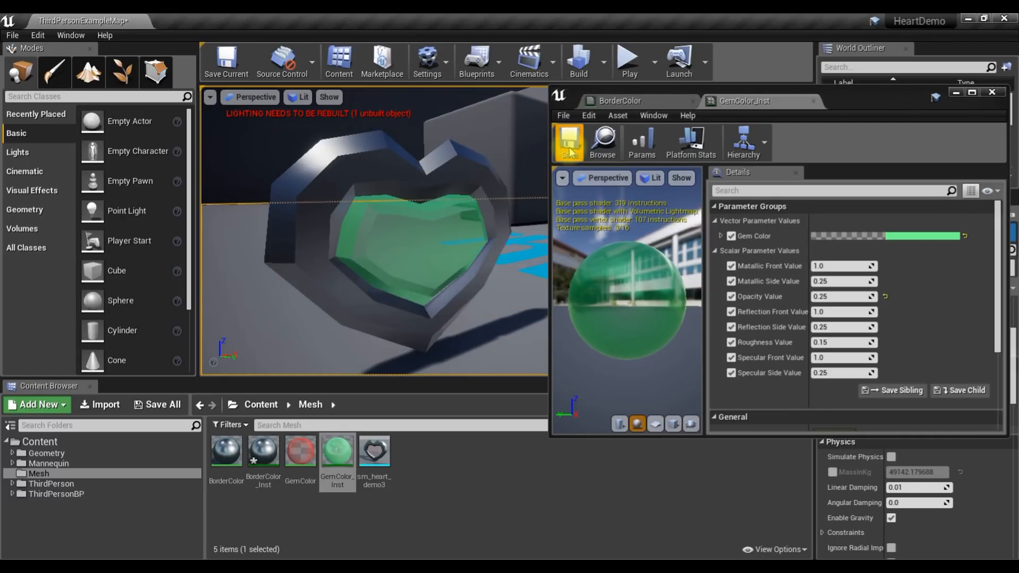
left_click(991, 94)
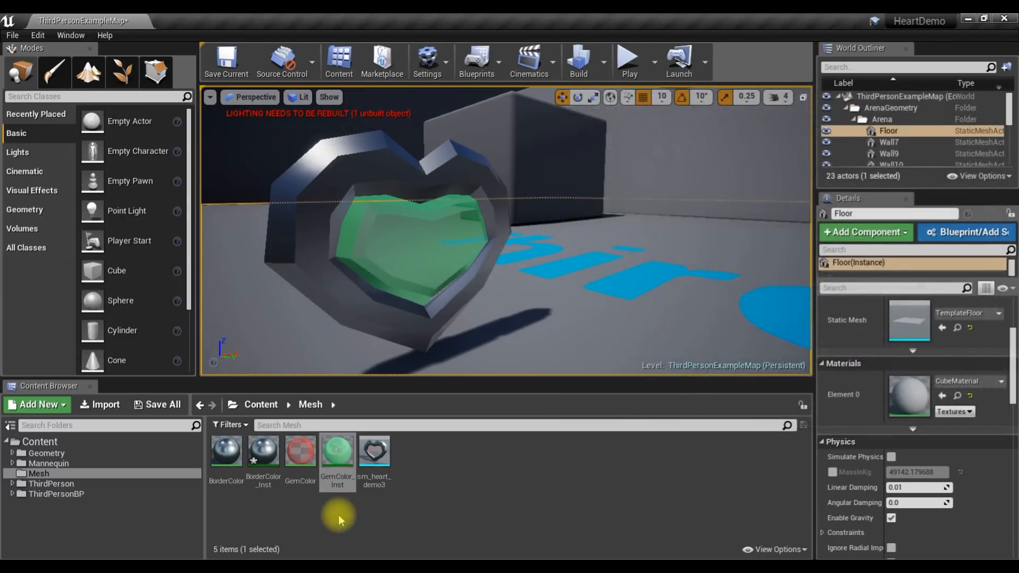
Step: Open BorderColor_Inst and enable the overrides for its Border Color, Metallic Value, Roughness Value and Specular Value
double_click(257, 459)
left_click(338, 252)
left_click_drag(339, 252, 483, 278)
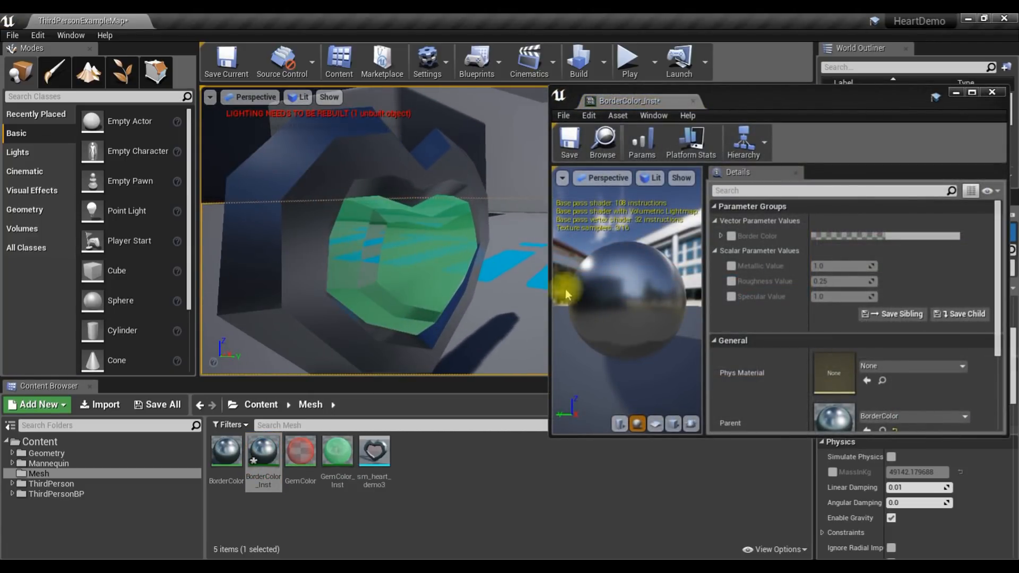
left_click(732, 236)
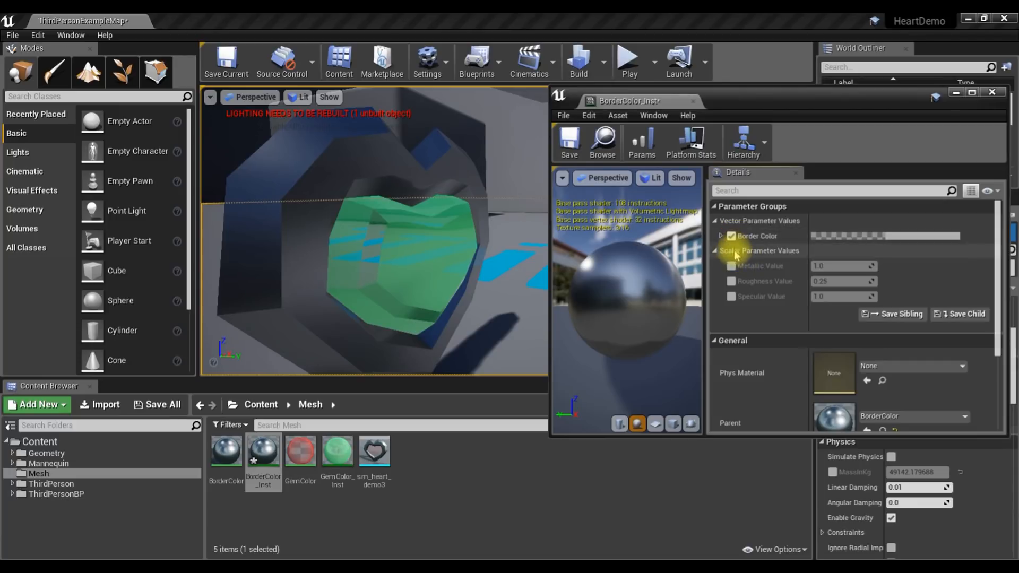
left_click(732, 265)
left_click(732, 281)
left_click(731, 297)
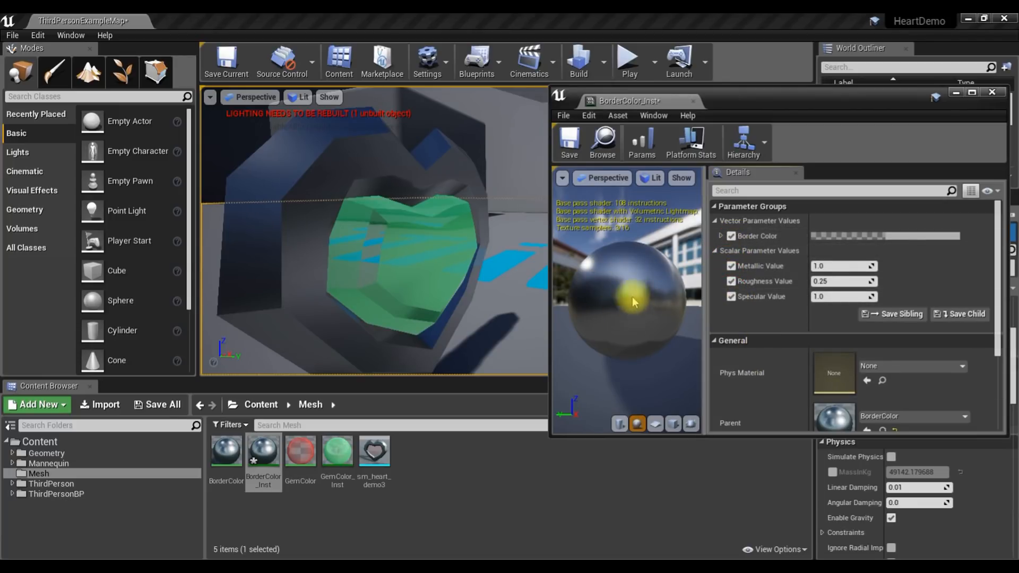
Step: Set the instance's Border Color to a bright gold, about R 1.0, G 0.85, B 0.22, then save and close BorderColor_Inst
left_click(912, 237)
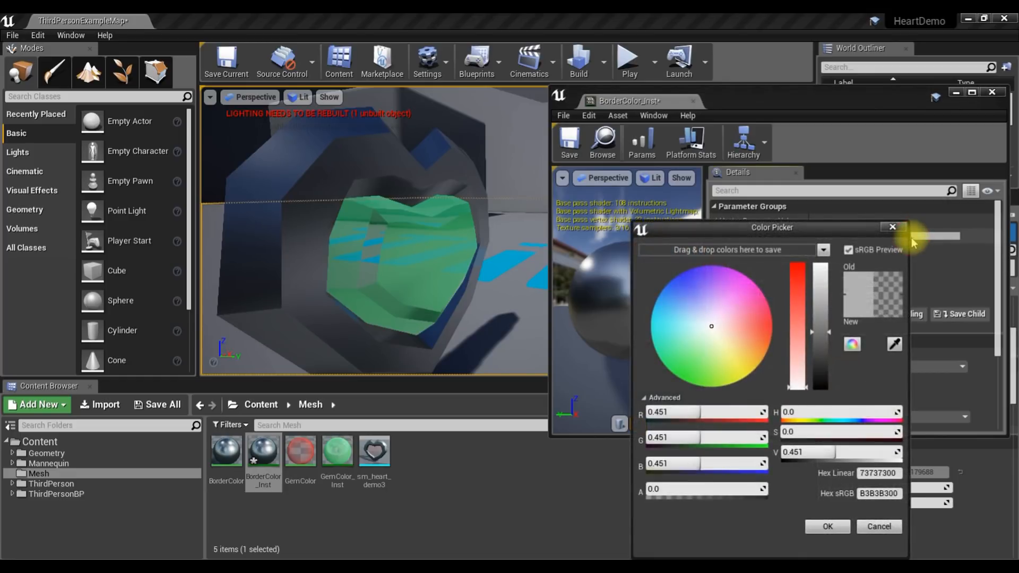
left_click_drag(742, 345, 744, 361)
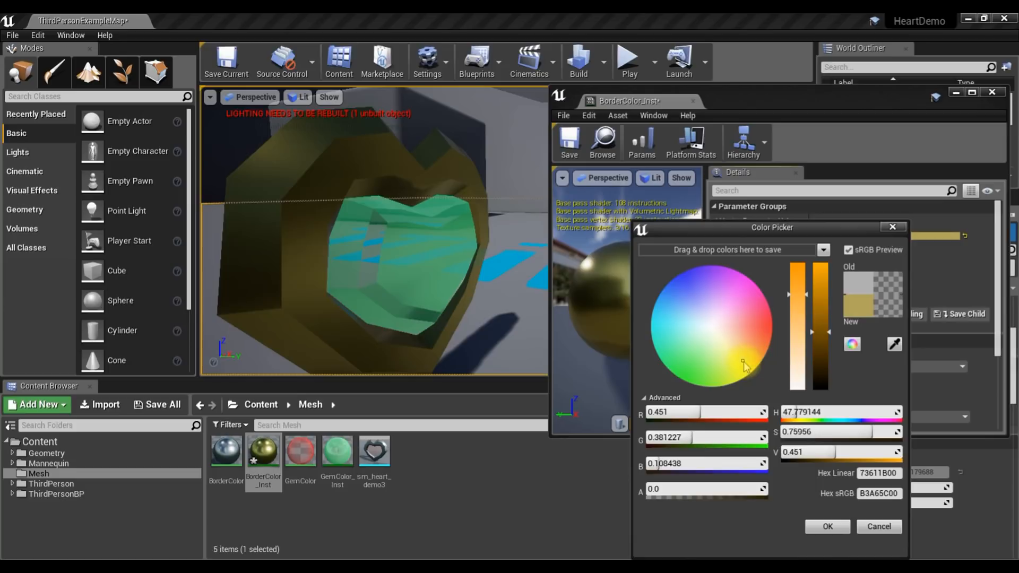
left_click_drag(814, 332, 815, 267)
mouse_move(472, 295)
right_mouse_down()
mouse_move(286, 297)
mouse_move(467, 288)
right_mouse_up()
left_click(696, 231)
left_click_drag(697, 231, 766, 262)
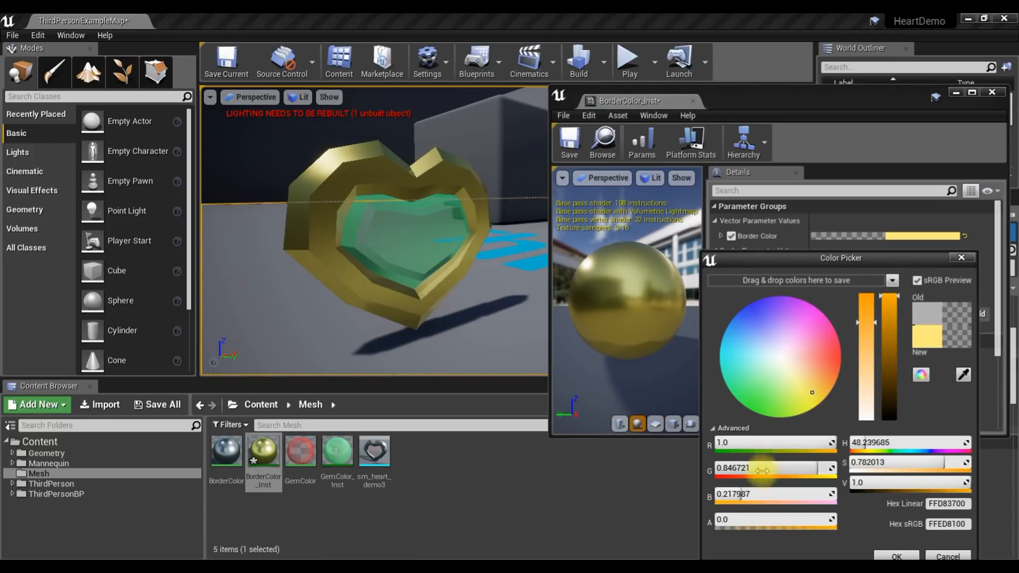
left_click(802, 206)
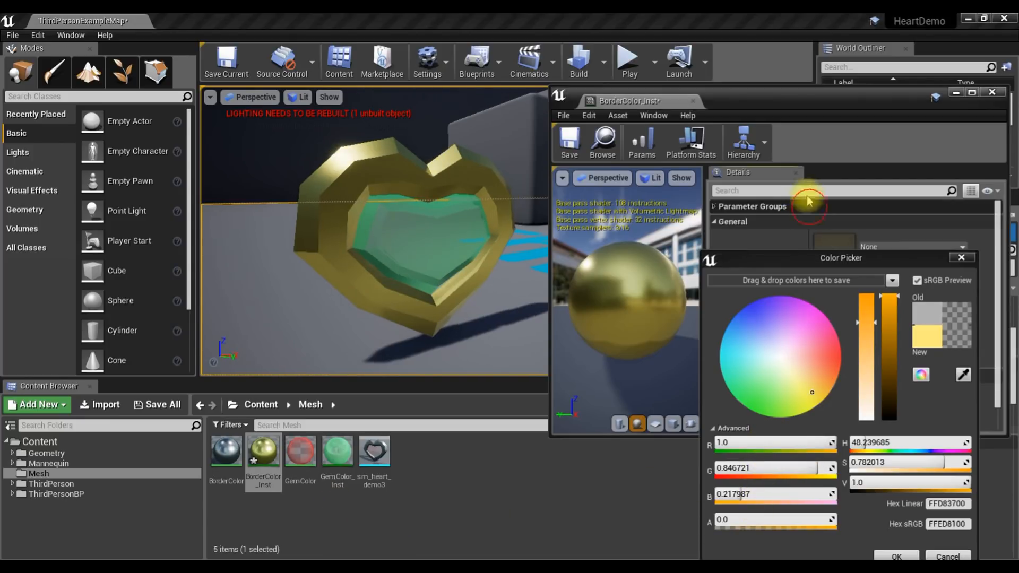
left_click(897, 555)
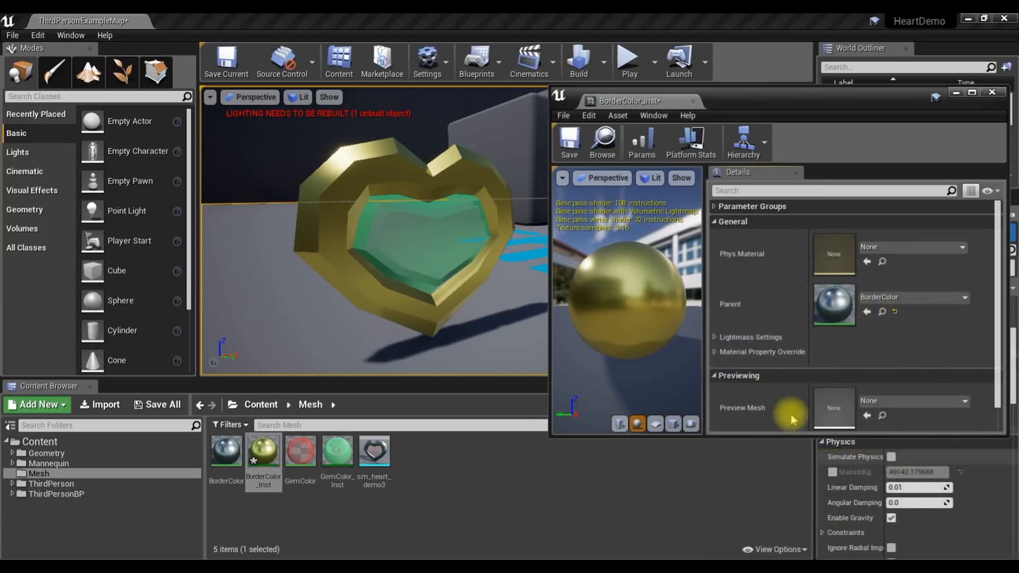
left_click(569, 137)
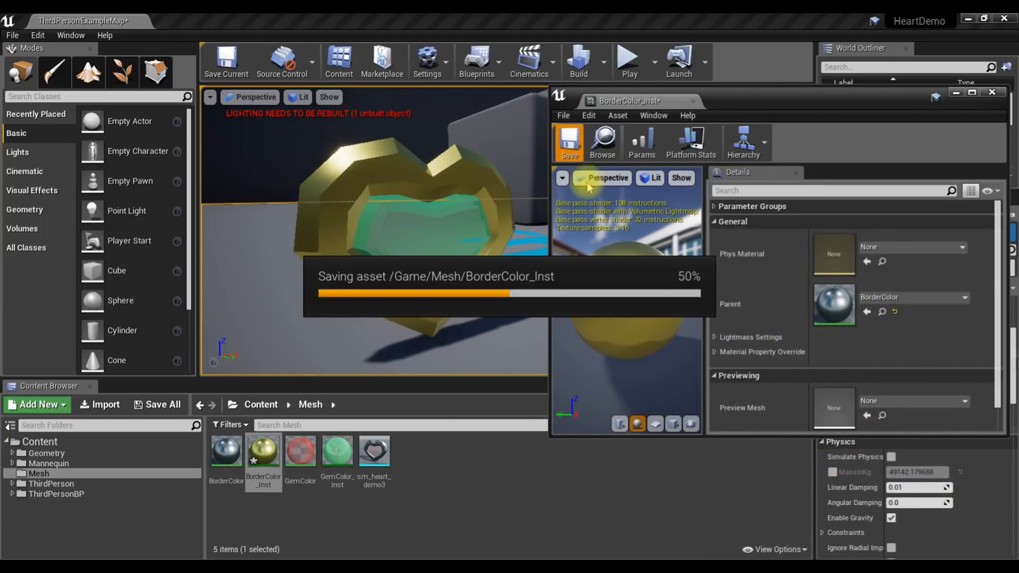
left_click(992, 92)
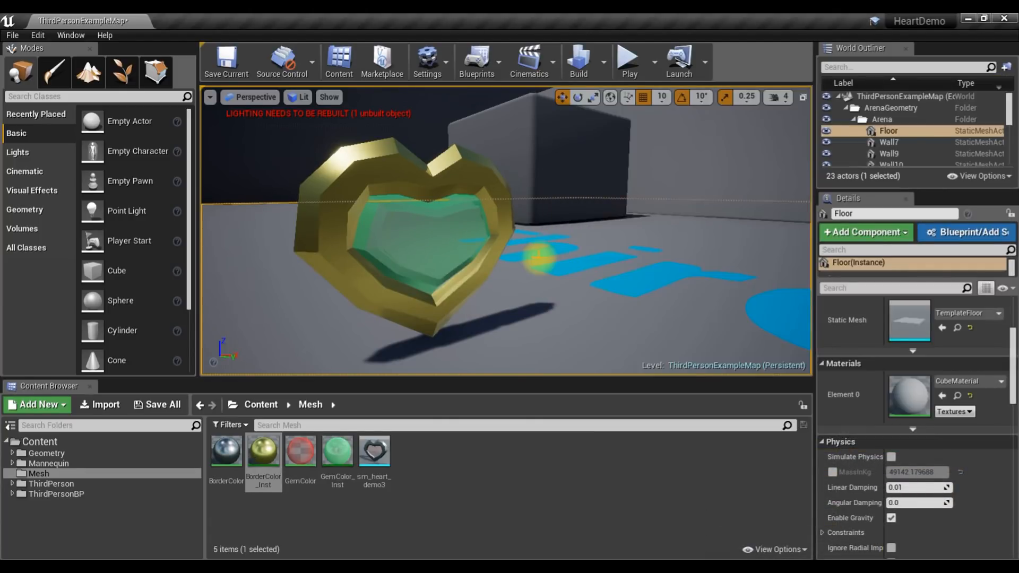